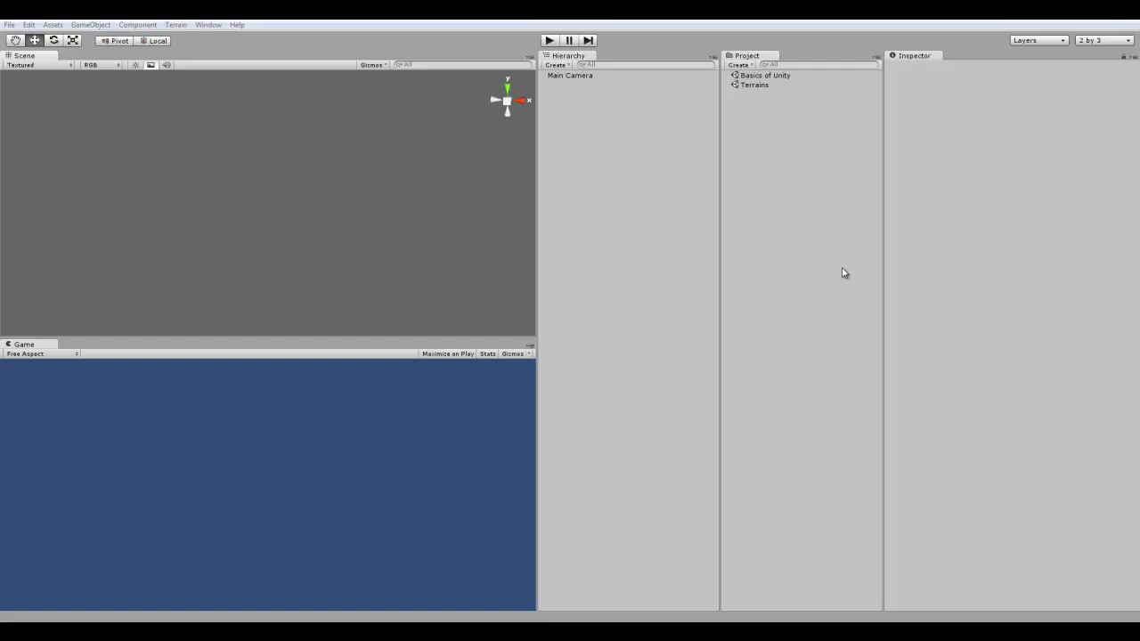
# Step: Create a new terrain in the scene
pyautogui.click(175, 26)
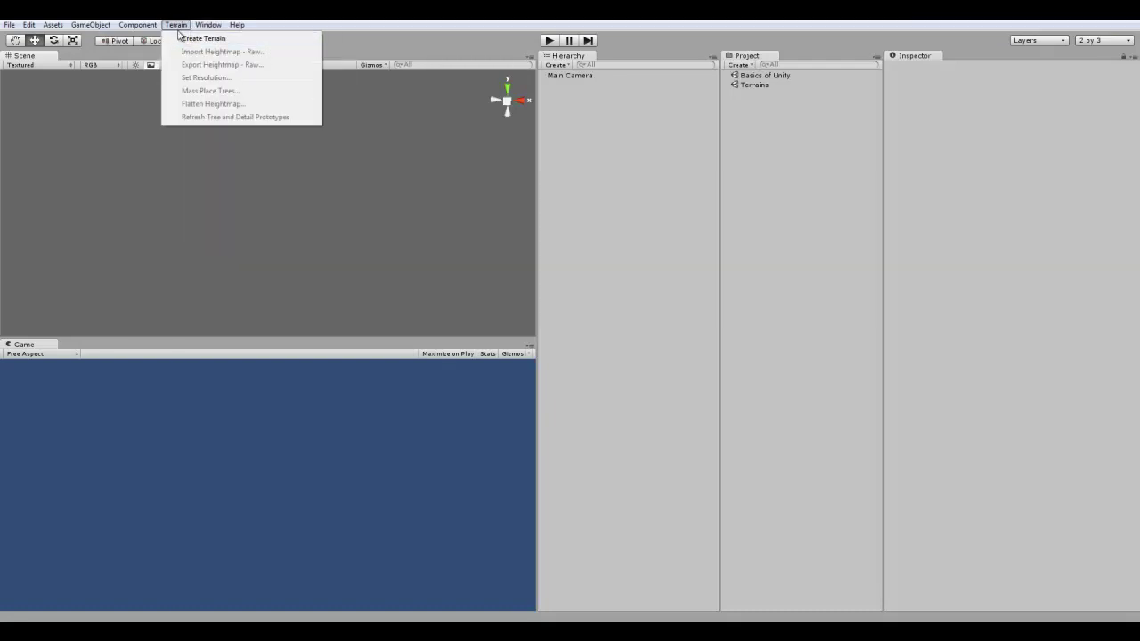
pyautogui.click(238, 39)
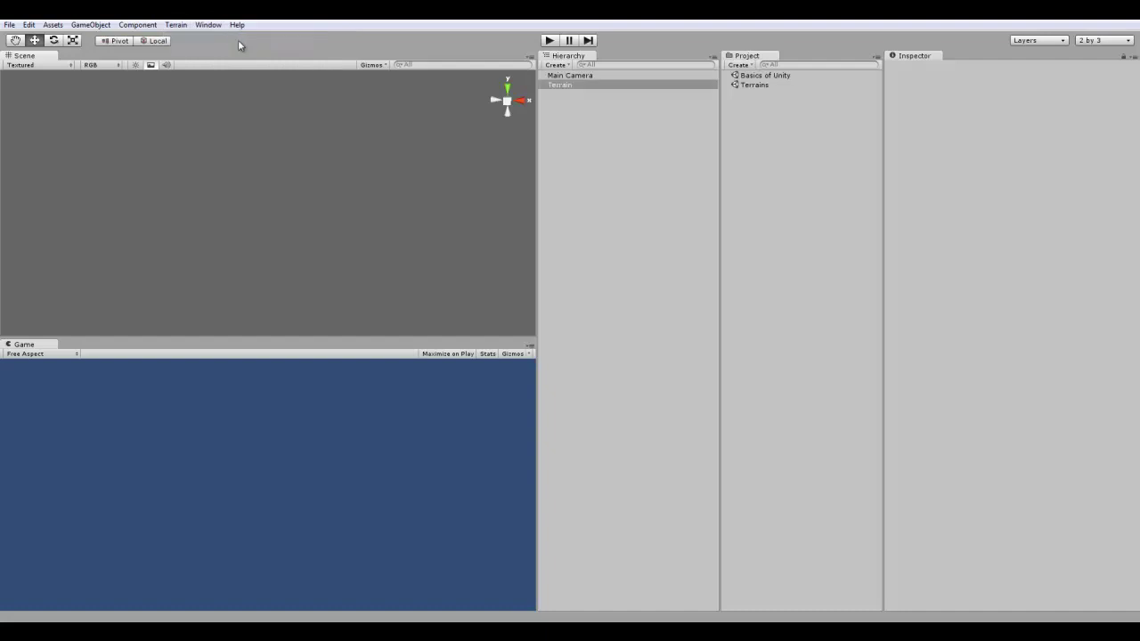
pyautogui.keyDown('alt'); pyautogui.moveTo(354, 178); pyautogui.dragTo(237, 176); pyautogui.keyUp('alt')
pyautogui.scroll(4, 365, 198)
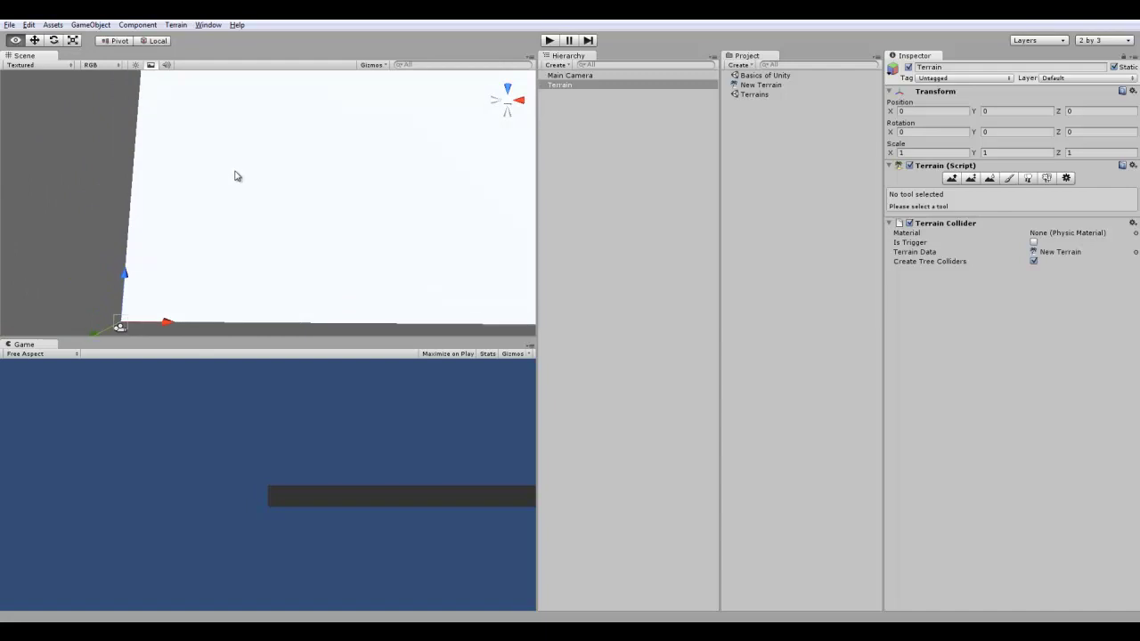
# Step: Set the terrain's width and length to 1000 in its resolution settings
pyautogui.click(207, 25)
pyautogui.moveTo(175, 25)
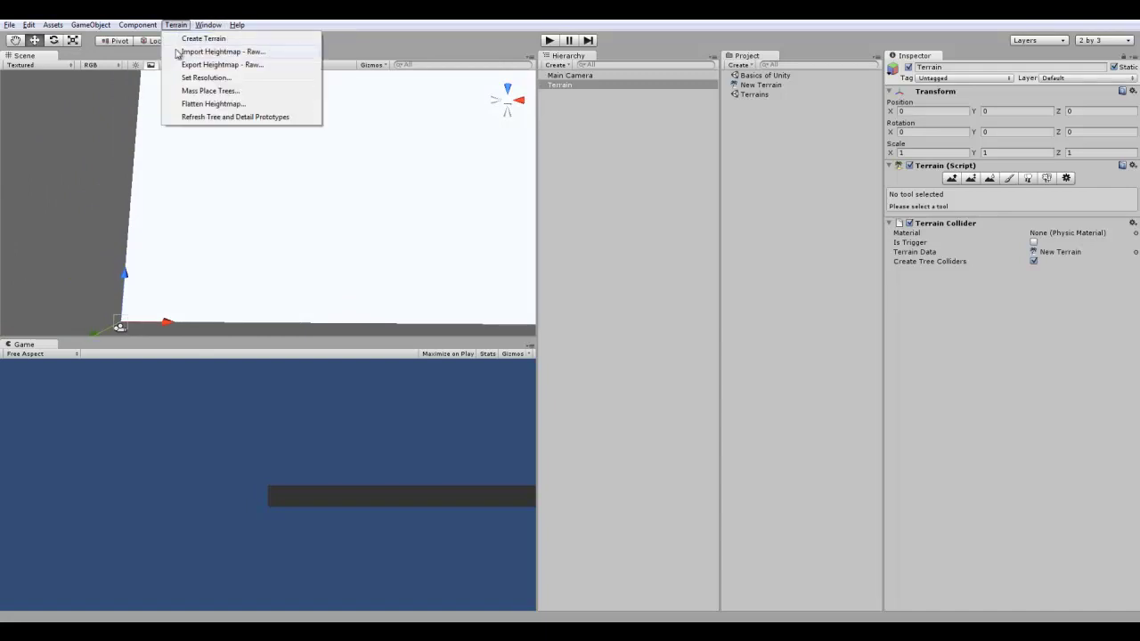
pyautogui.click(207, 77)
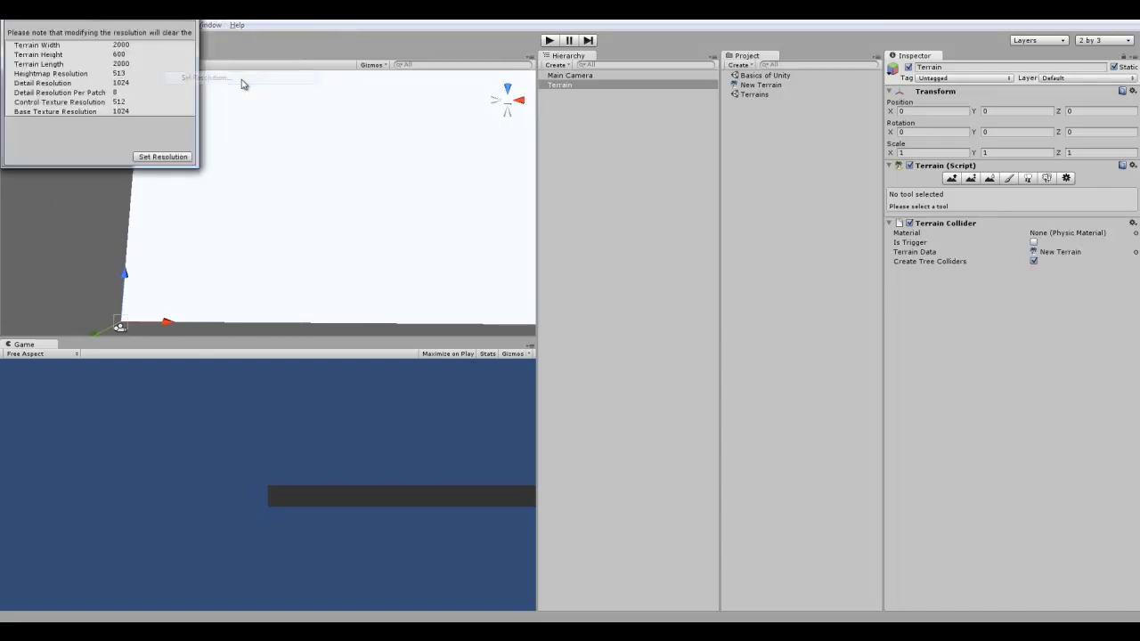
pyautogui.click(136, 64)
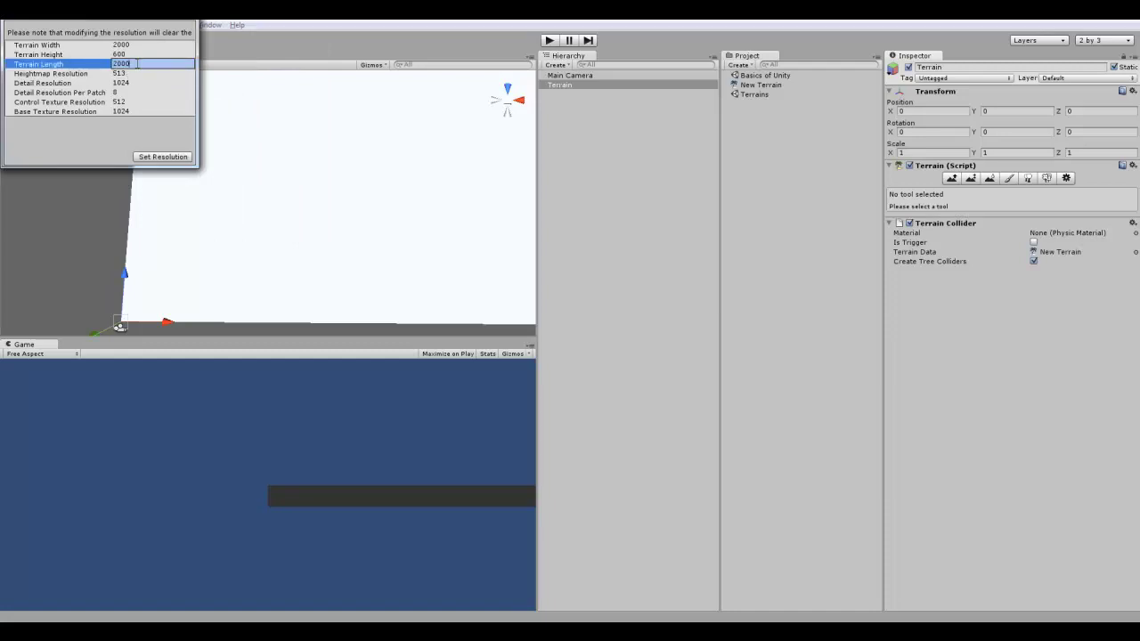
pyautogui.write('1000')
pyautogui.click(138, 47)
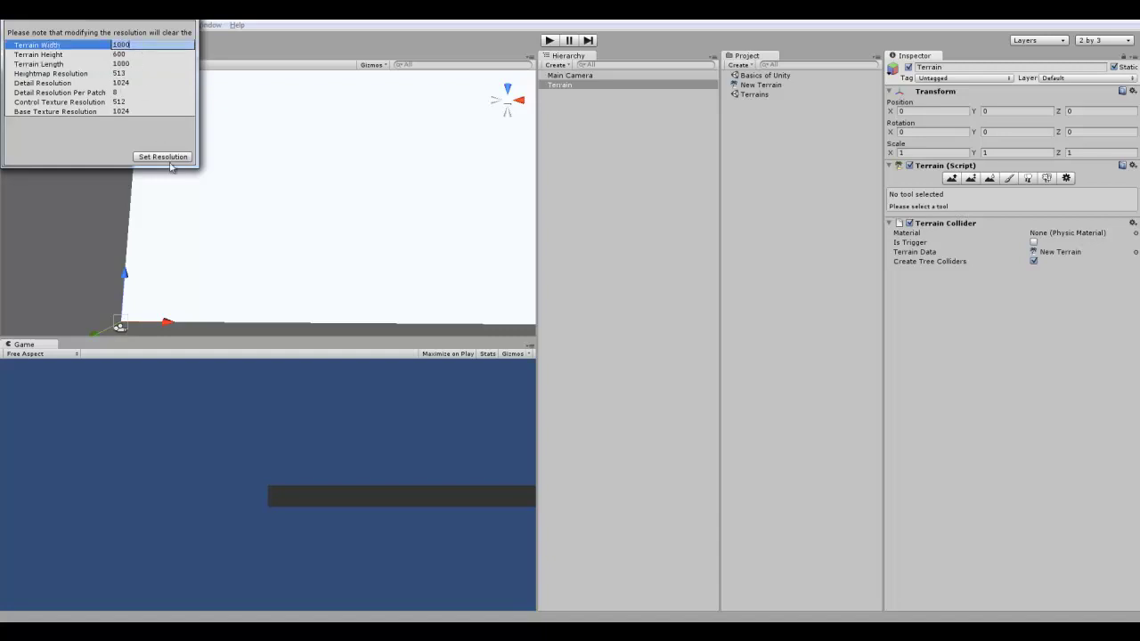
pyautogui.click(163, 157)
# Step: Activate Raise / Lower Terrain with the soft round brush and set its brush size to 100
pyautogui.keyDown('alt'); pyautogui.moveTo(213, 298); pyautogui.dragTo(326, 241); pyautogui.keyUp('alt')
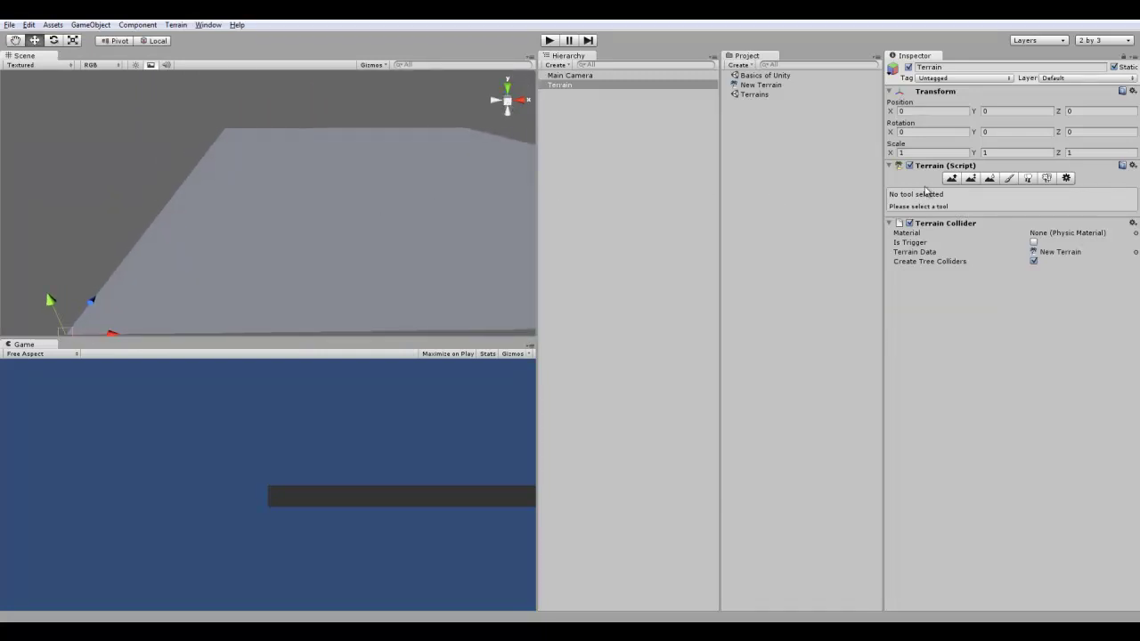
pyautogui.click(951, 179)
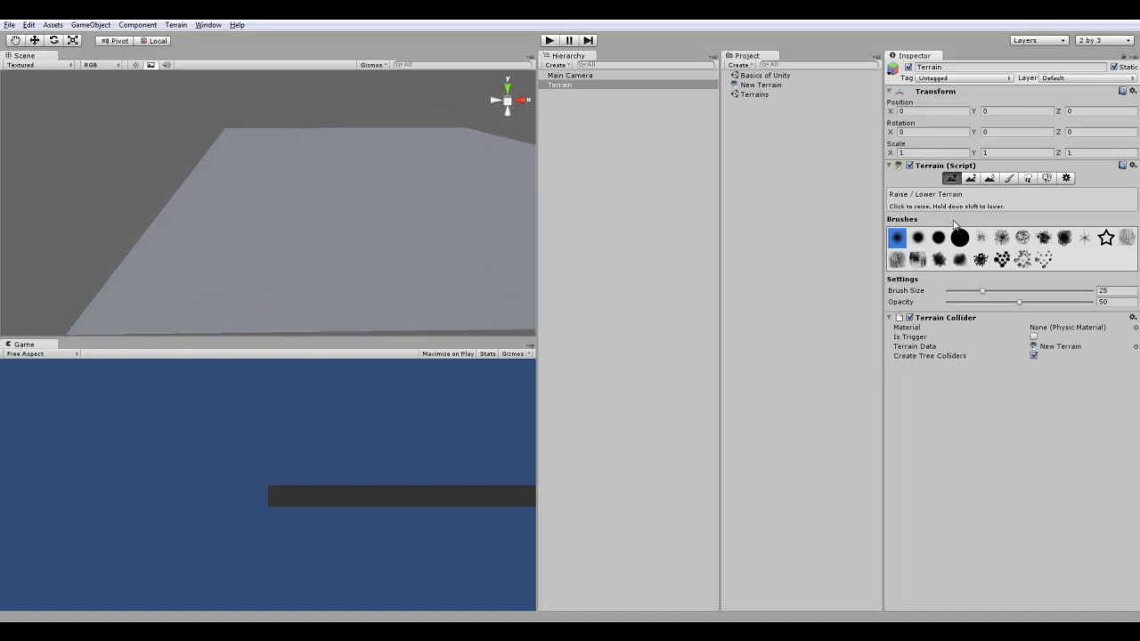
pyautogui.moveTo(981, 292); pyautogui.dragTo(1091, 291)
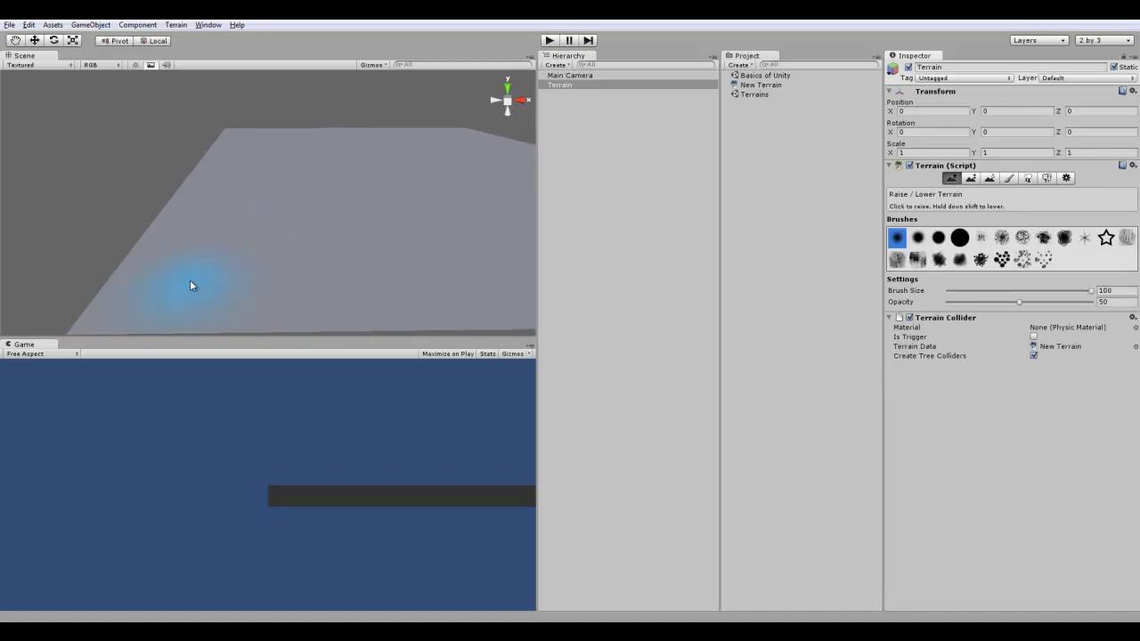
# Step: Try raising the ground near the terrain's front corner, and undo the stroke
pyautogui.moveTo(190, 281); pyautogui.dragTo(193, 219)
pyautogui.moveTo(222, 223)
pyautogui.keyDown('alt'); pyautogui.mouseDown()
pyautogui.moveTo(258, 230)
pyautogui.moveTo(261, 207)
pyautogui.moveTo(244, 193)
pyautogui.mouseUp(); pyautogui.keyUp('alt')
pyautogui.hotkey('ctrl', 'z')
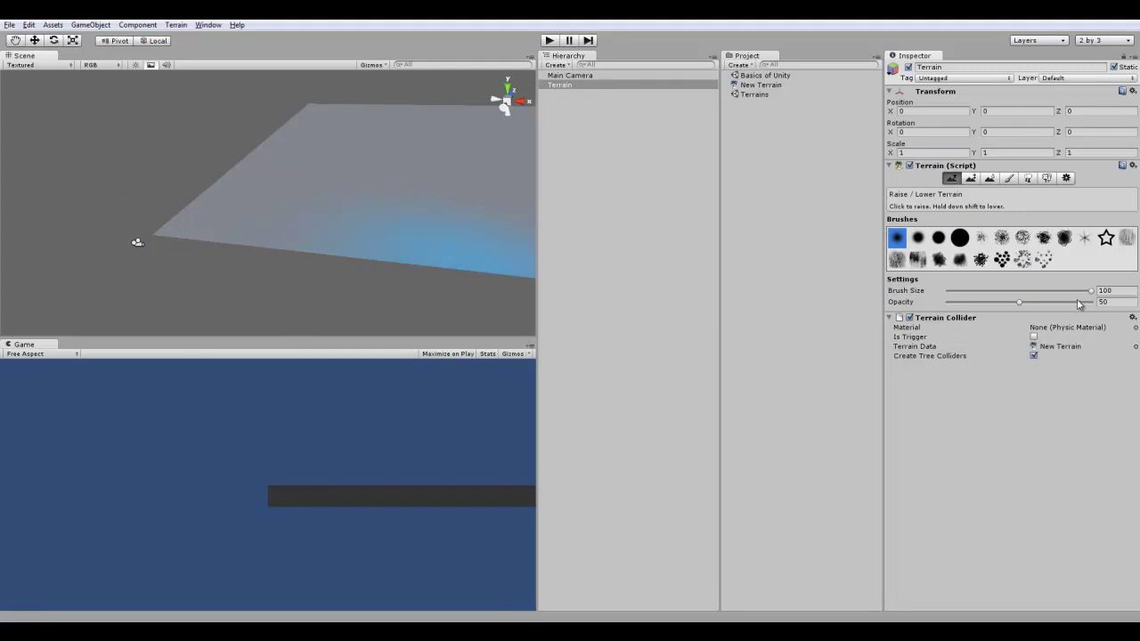
# Step: Set the terrain's width and length to 100 in its resolution settings
pyautogui.click(138, 24)
pyautogui.moveTo(176, 24)
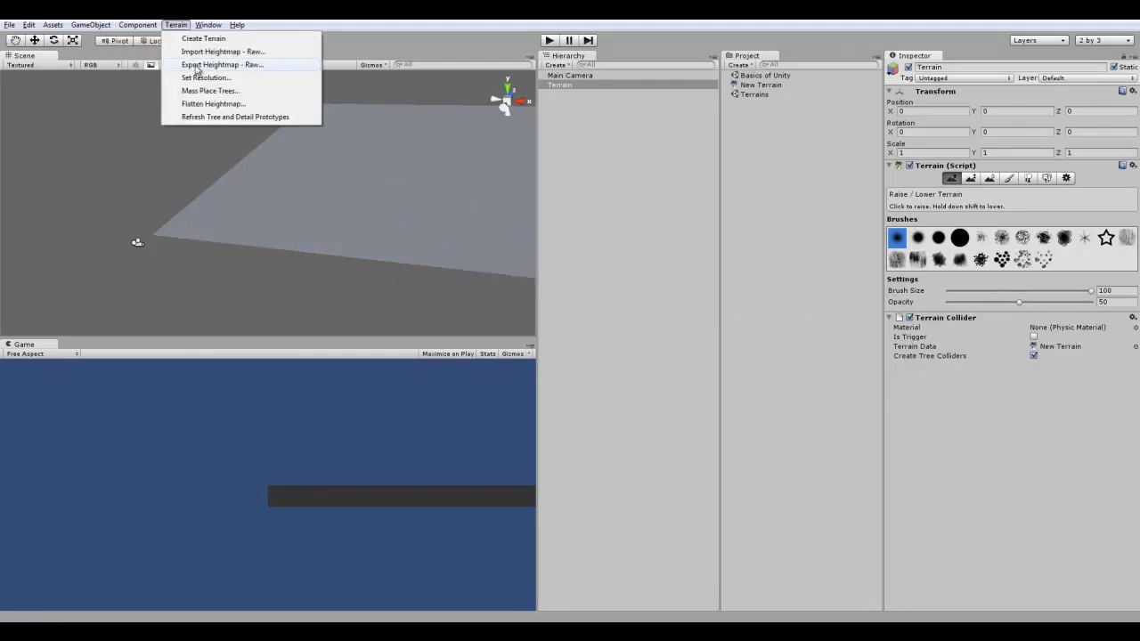
pyautogui.click(205, 77)
pyautogui.click(149, 43)
pyautogui.write('100')
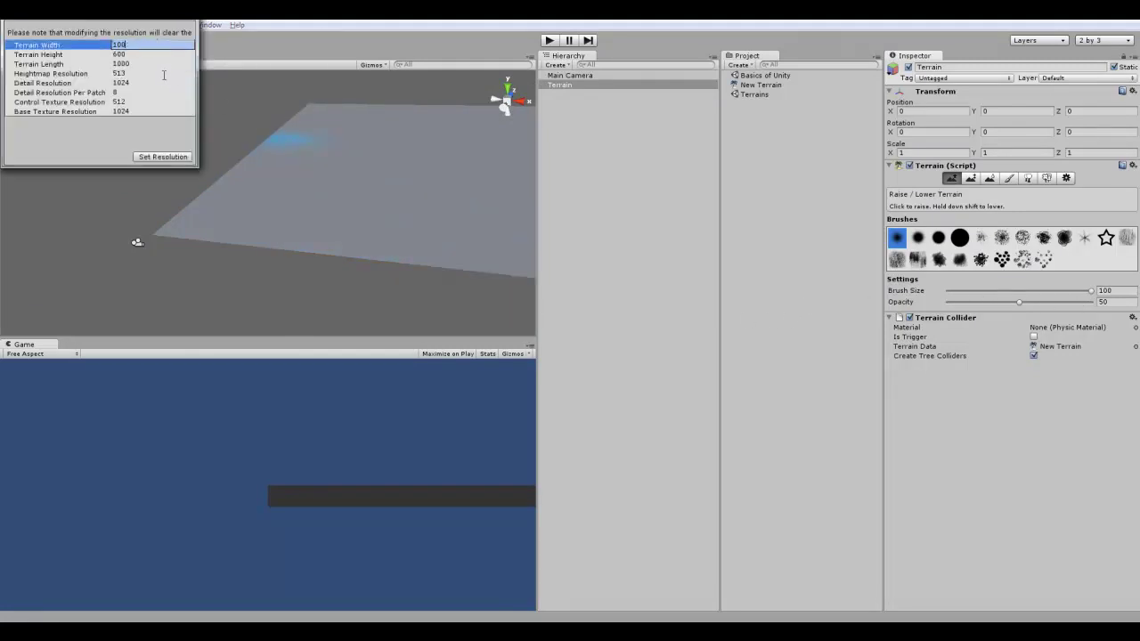
pyautogui.click(169, 64)
pyautogui.write('100')
pyautogui.click(163, 157)
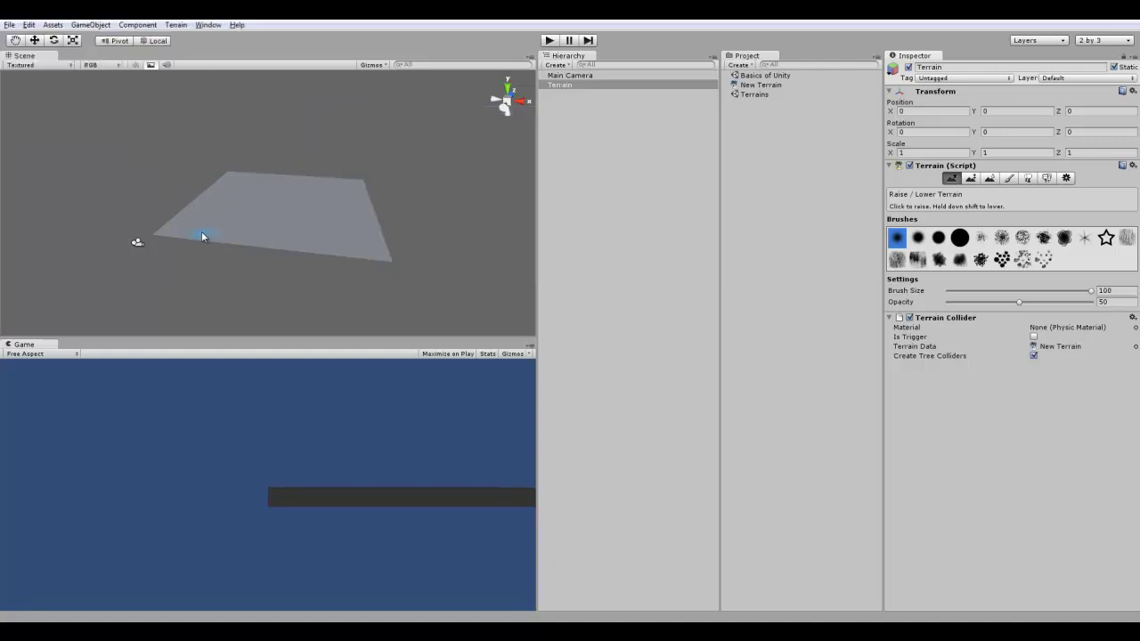
# Step: Try raising a test hill near the terrain's front corner to judge the brush scale, and undo it
pyautogui.scroll(3, 200, 233)
pyautogui.click(162, 258)
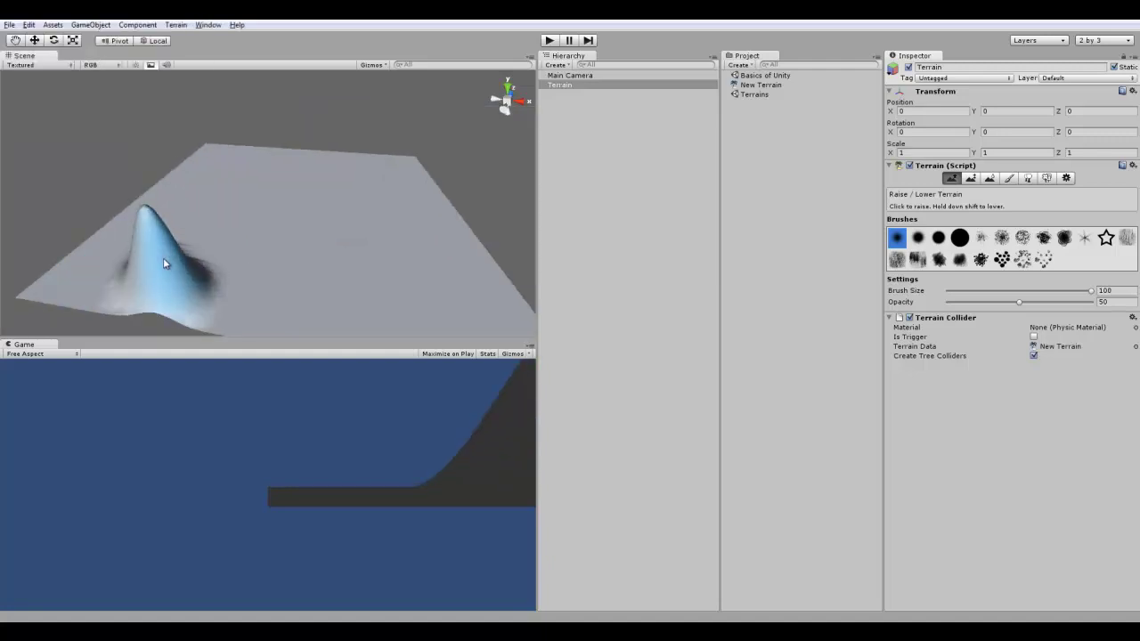
pyautogui.scroll(2, 163, 216)
pyautogui.scroll(-2, 153, 268)
pyautogui.moveTo(153, 268)
pyautogui.keyDown('alt'); pyautogui.mouseDown()
pyautogui.moveTo(208, 252)
pyautogui.moveTo(261, 201)
pyautogui.moveTo(258, 179)
pyautogui.mouseUp(); pyautogui.keyUp('alt')
pyautogui.scroll(2, 191, 257)
pyautogui.hotkey('ctrl', 'z')
pyautogui.scroll(-2, 192, 243)
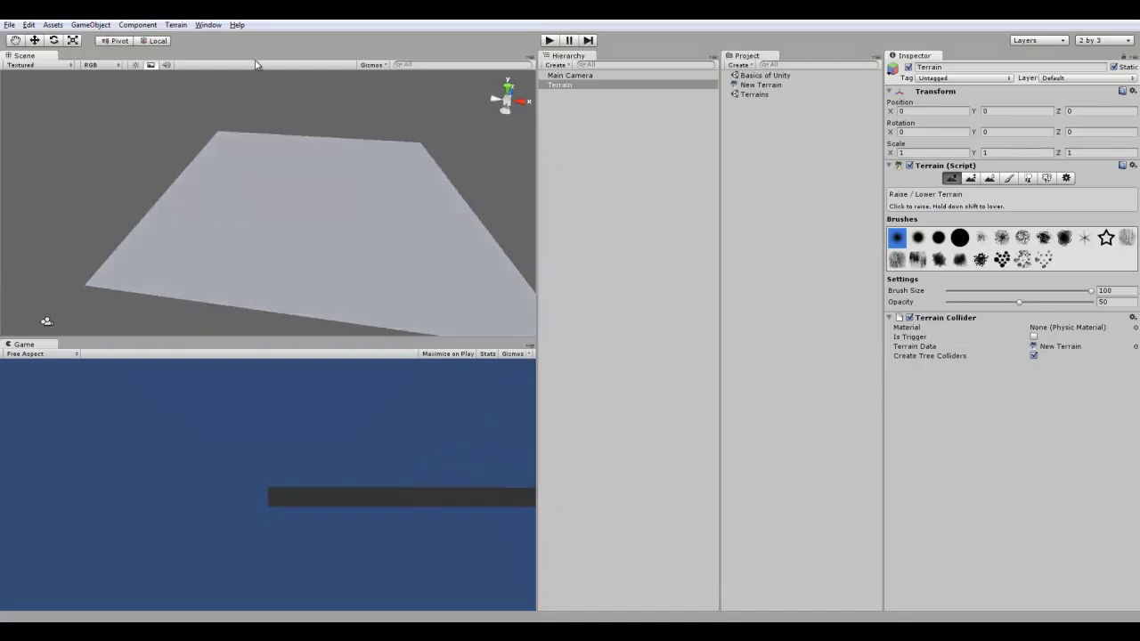
pyautogui.click(175, 24)
pyautogui.click(193, 89)
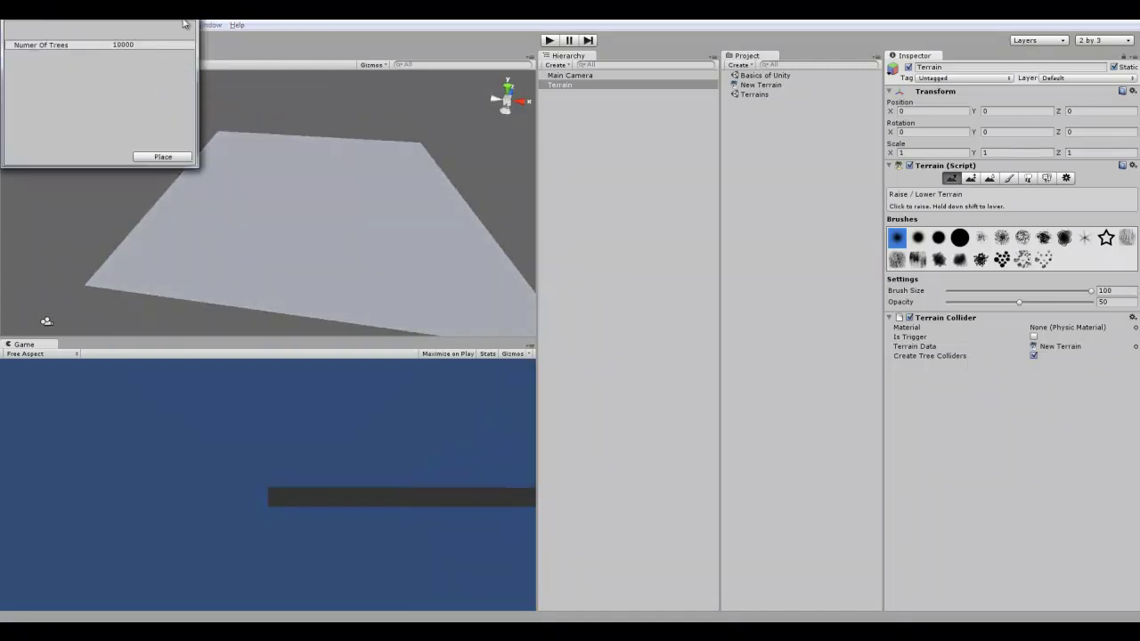
pyautogui.click(188, 24)
# Step: Set the terrain's width and length to 750 and apply the new resolution
pyautogui.click(177, 25)
pyautogui.click(198, 77)
pyautogui.click(170, 44)
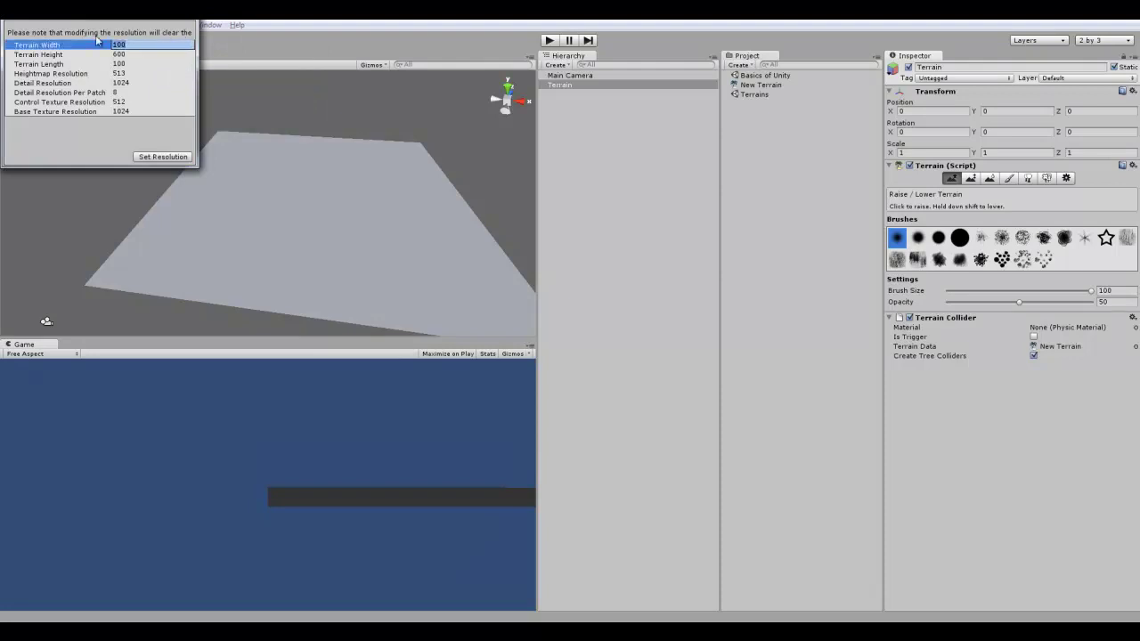
pyautogui.write('700')
pyautogui.press('Tab')
pyautogui.press('Tab')
pyautogui.write('700')
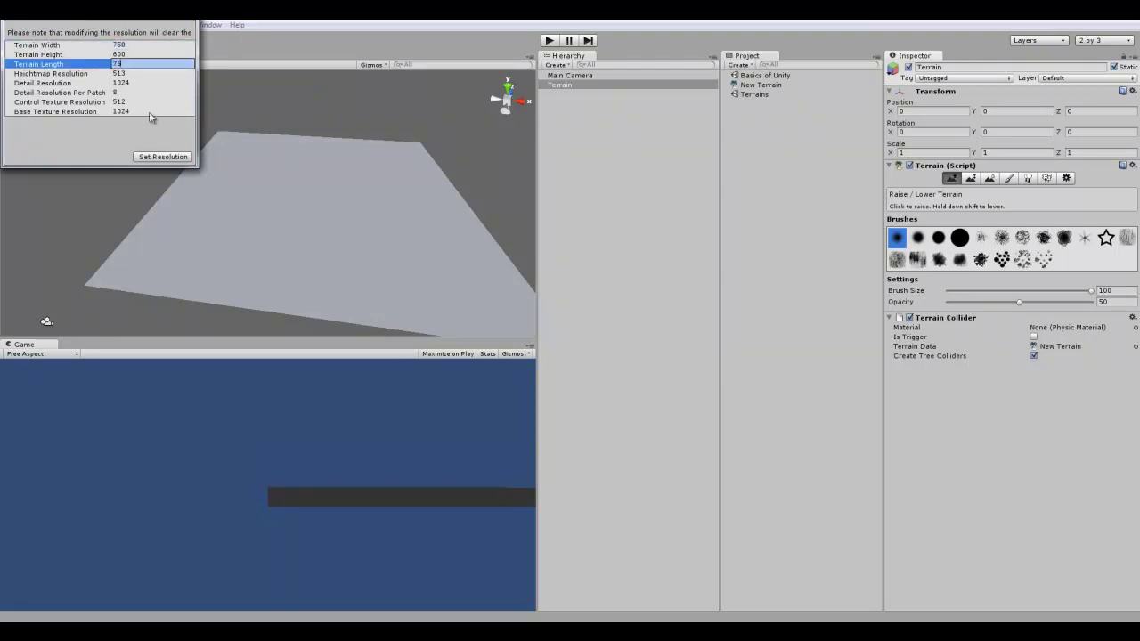
pyautogui.click(182, 157)
# Step: Activate Paint Texture for the terrain and import the Terrain Assets package into the project
pyautogui.moveTo(257, 131); pyautogui.dragTo(297, 171, button='right')
pyautogui.click(1007, 177)
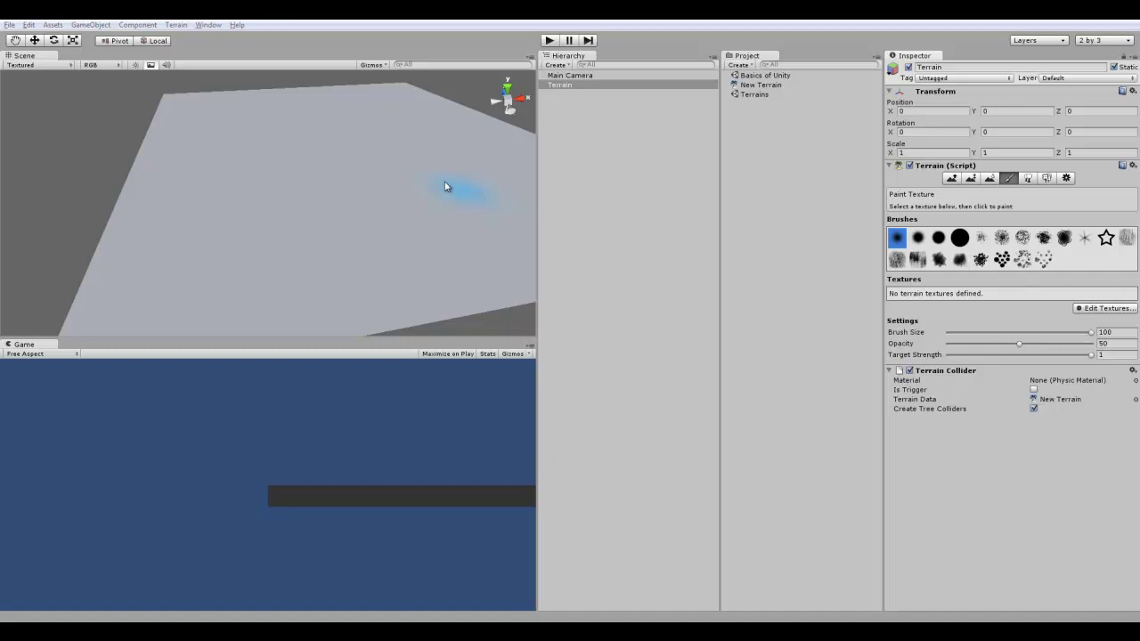
pyautogui.click(53, 24)
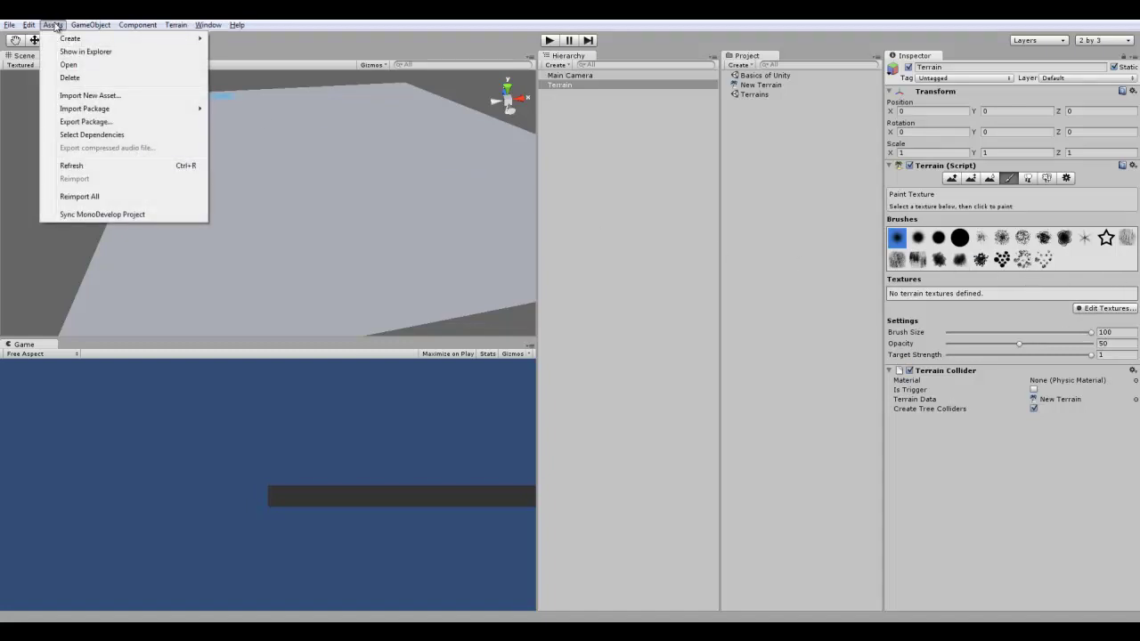
pyautogui.moveTo(114, 109)
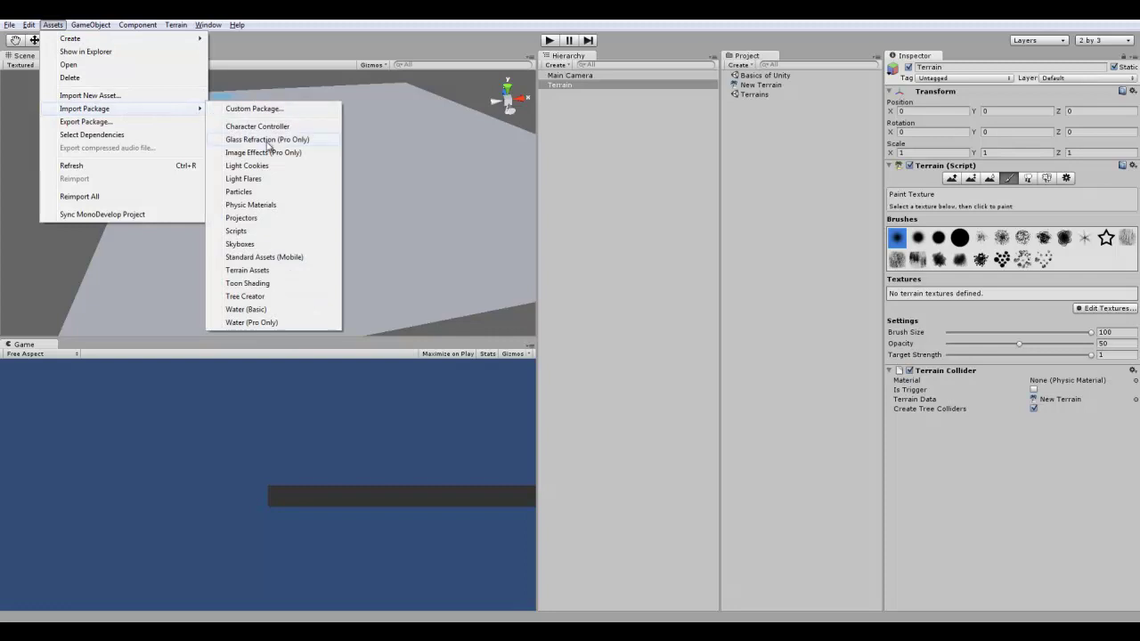
pyautogui.click(272, 274)
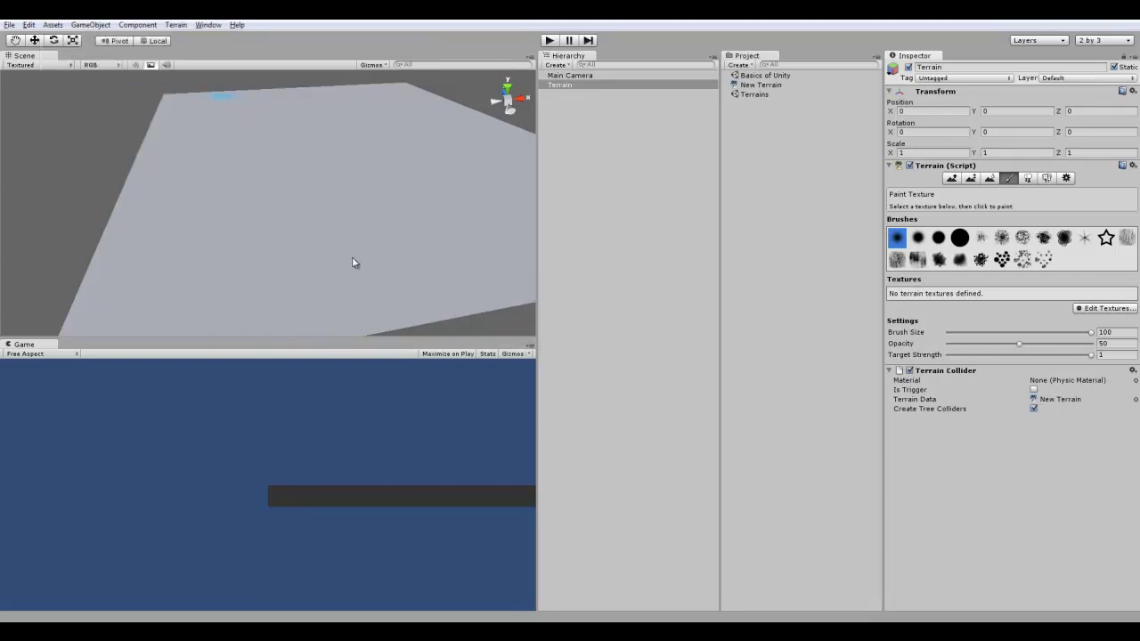
pyautogui.click(250, 217)
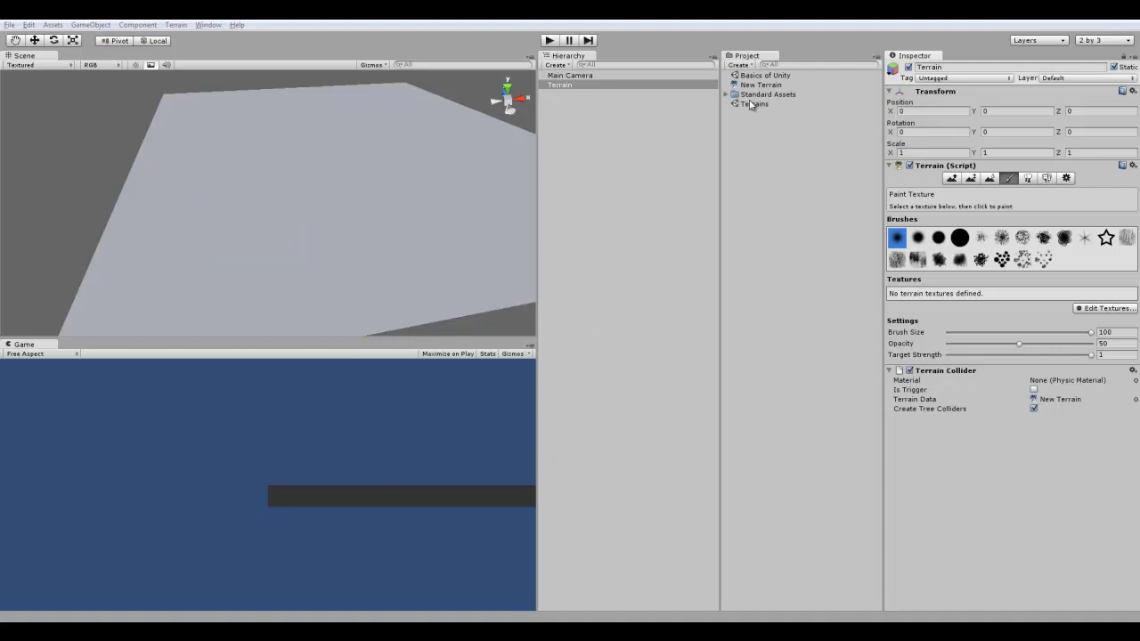
# Step: Add Grass (Hill) as the terrain's base texture with the default tile size of 15 by 15
pyautogui.click(1097, 309)
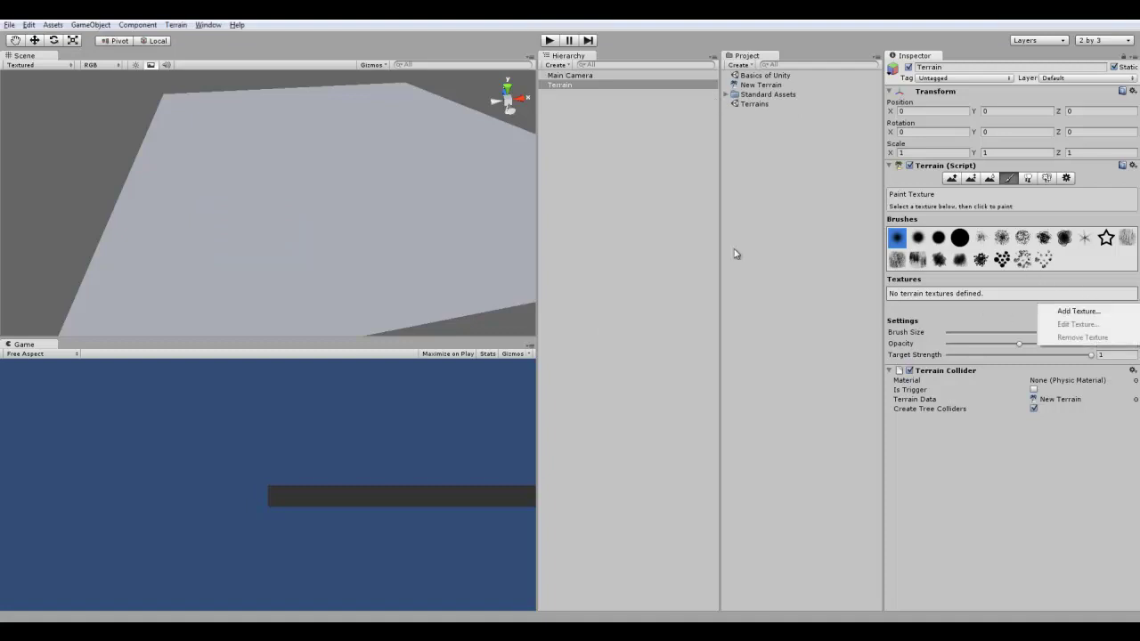
pyautogui.click(1067, 312)
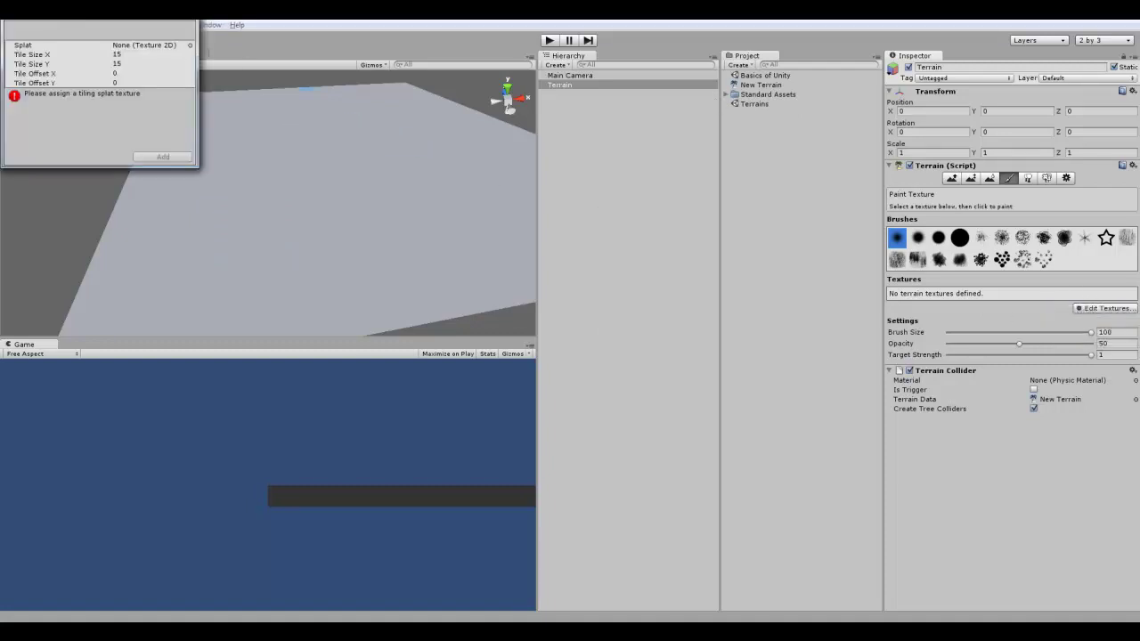
pyautogui.click(190, 46)
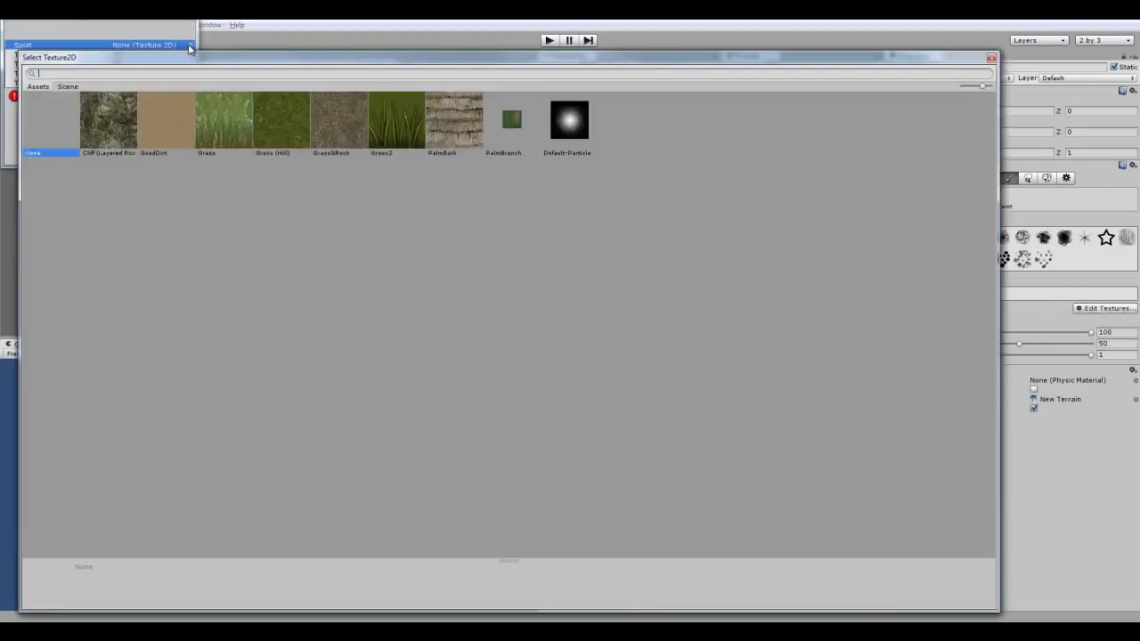
pyautogui.doubleClick(287, 120)
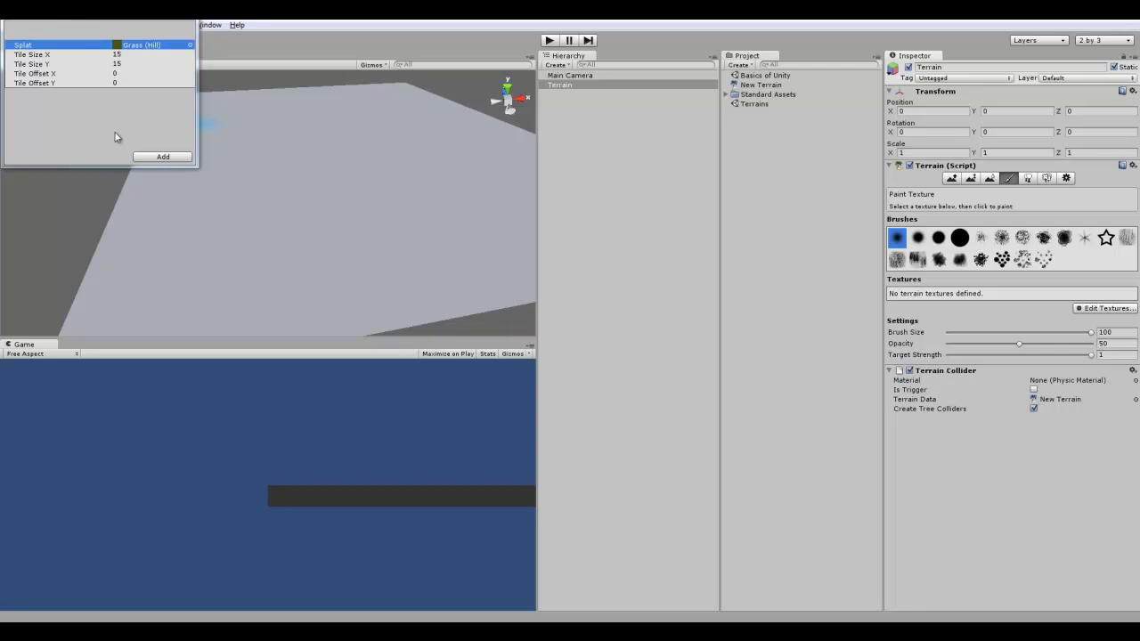
pyautogui.click(162, 158)
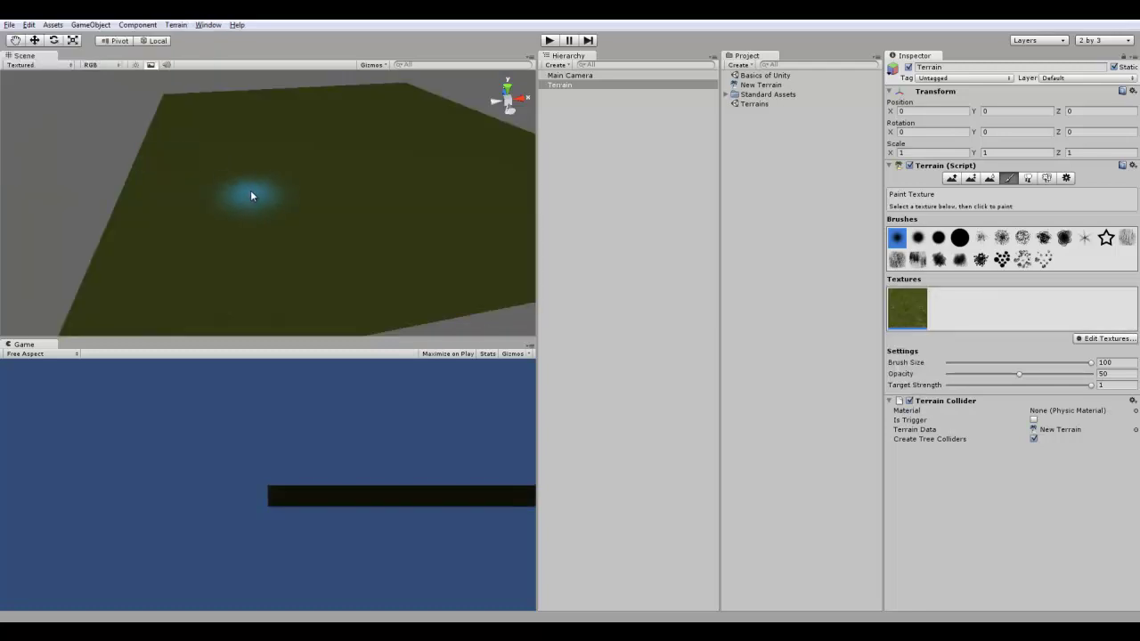
# Step: Turn on scene lighting in the Scene view
pyautogui.keyDown('alt'); pyautogui.moveTo(251, 196); pyautogui.dragTo(390, 34); pyautogui.keyUp('alt')
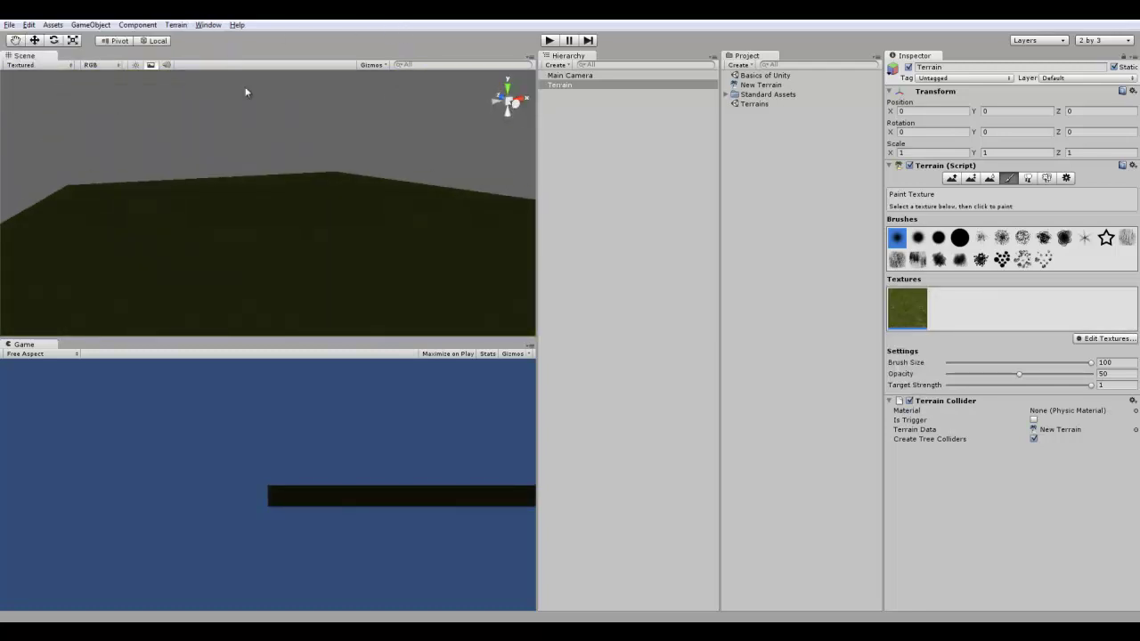
pyautogui.moveTo(247, 92)
pyautogui.keyDown('alt'); pyautogui.mouseDown()
pyautogui.moveTo(175, 222)
pyautogui.moveTo(62, 117)
pyautogui.moveTo(83, 209)
pyautogui.moveTo(108, 237)
pyautogui.mouseUp(); pyautogui.keyUp('alt')
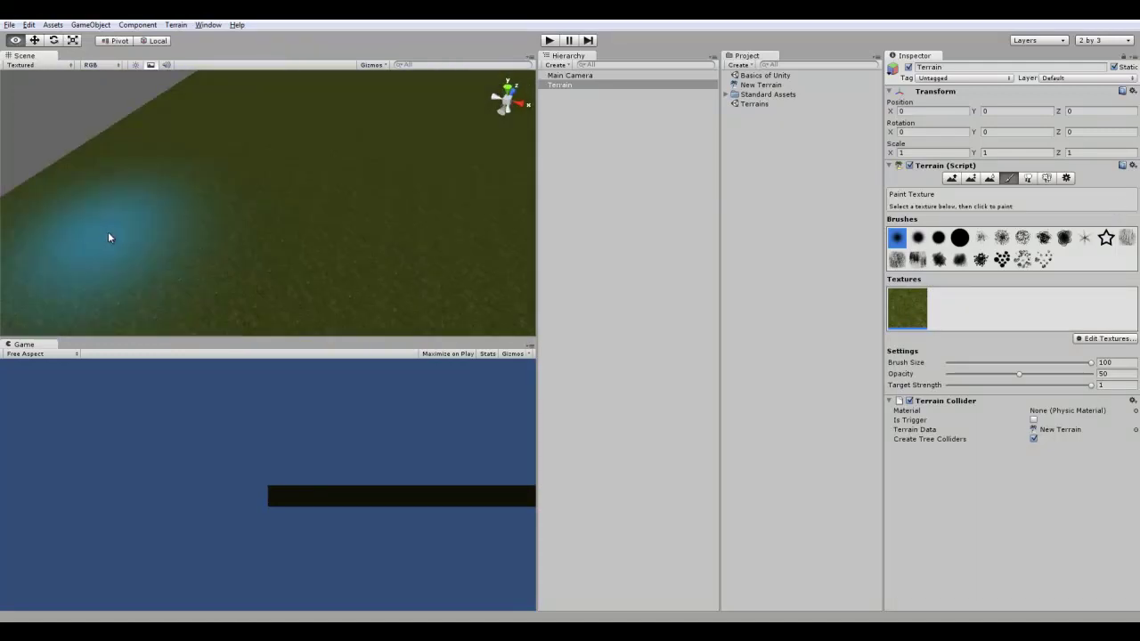
pyautogui.click(136, 64)
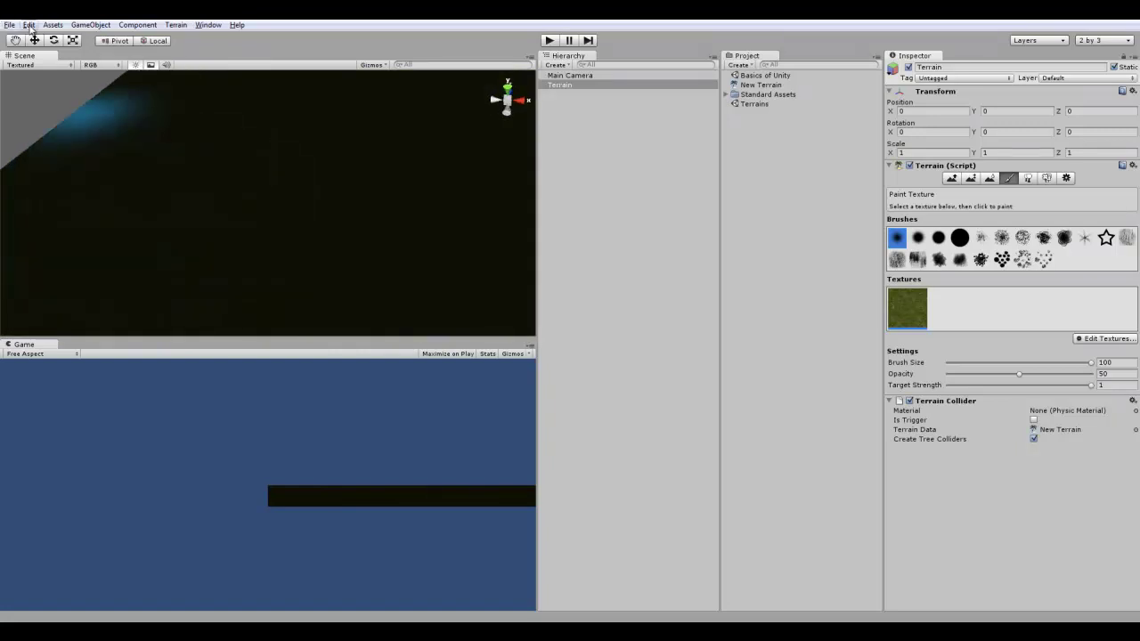
# Step: Set the ambient light colour to white (255, 255, 255) in the Render Settings
pyautogui.click(29, 25)
pyautogui.click(100, 296)
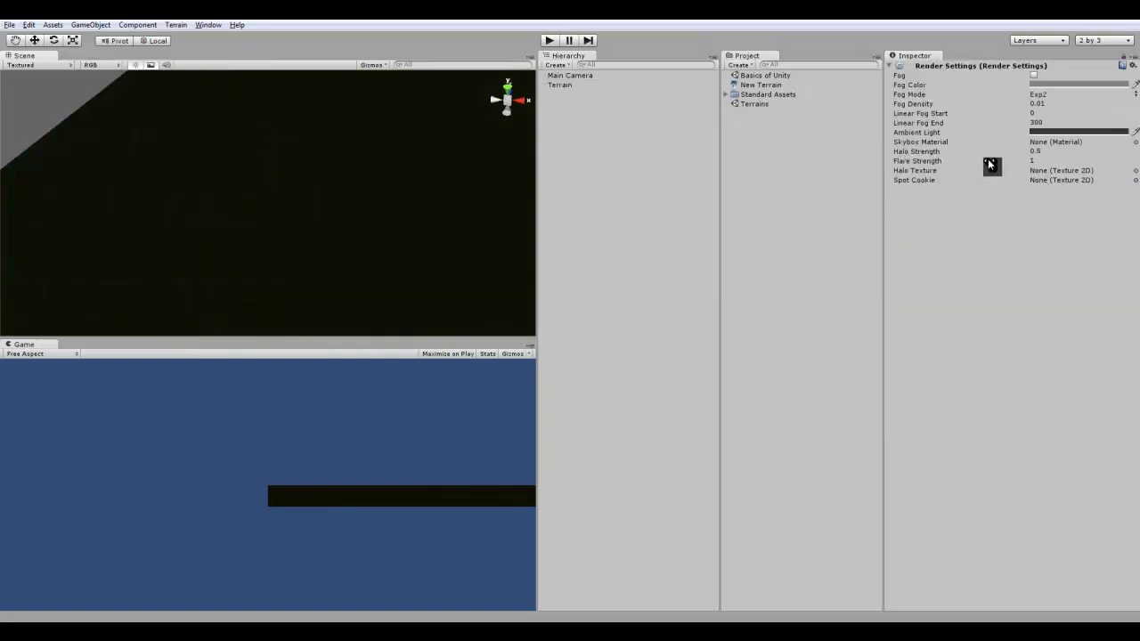
pyautogui.click(1069, 134)
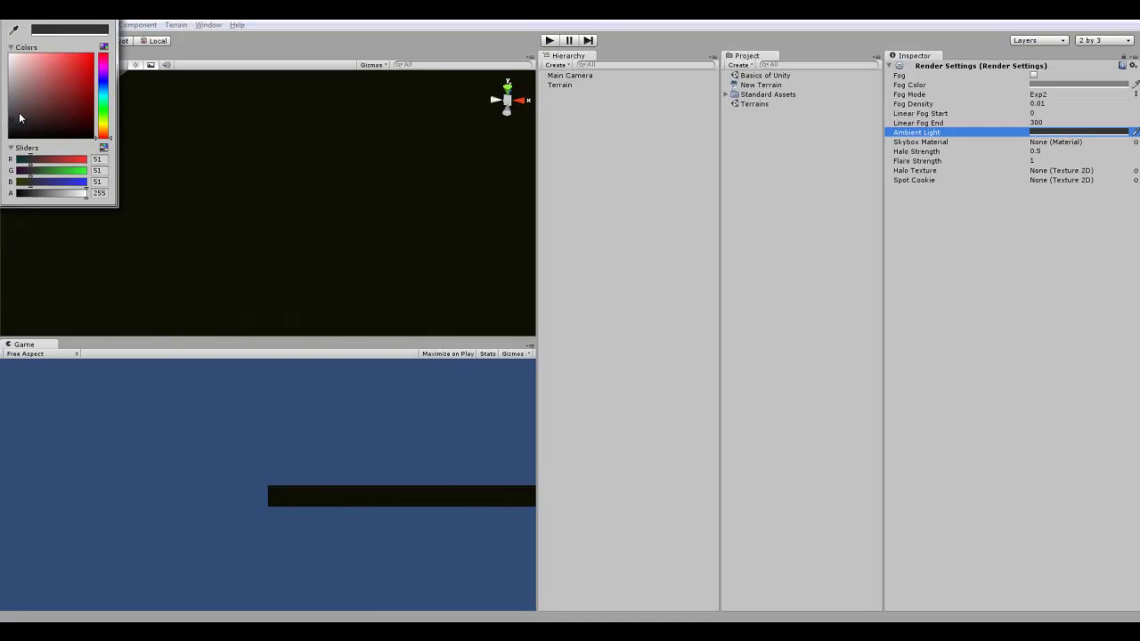
pyautogui.moveTo(18, 118); pyautogui.dragTo(3, 51)
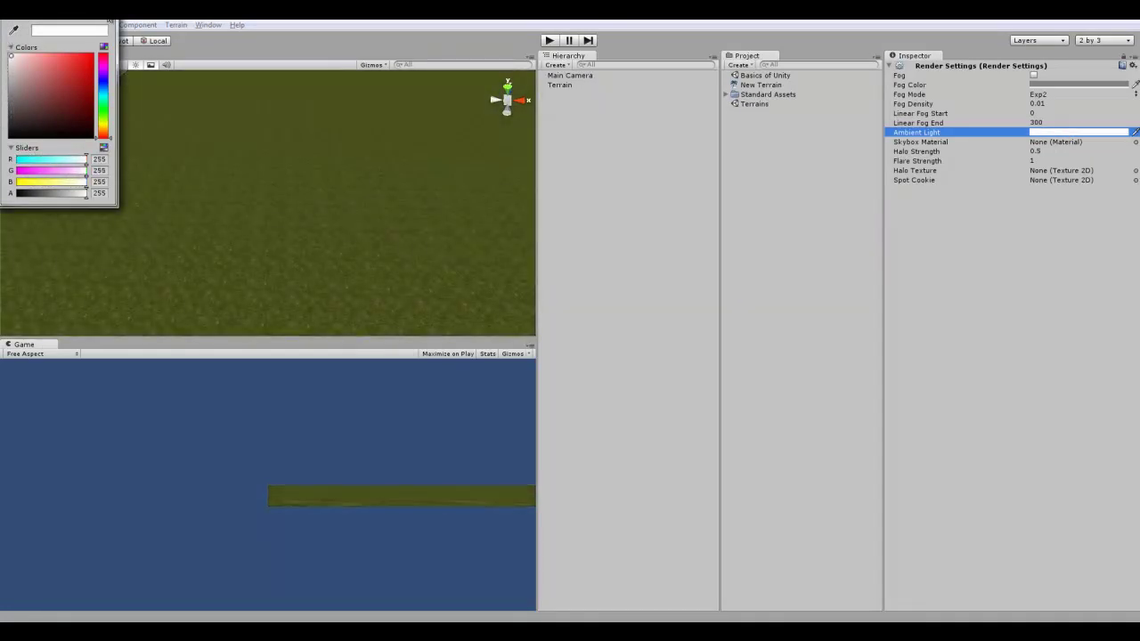
# Step: Close the ambient colour picker, activate the Move tool and select the Main Camera in the scene
pyautogui.click(110, 20)
pyautogui.keyDown('alt'); pyautogui.moveTo(393, 220); pyautogui.dragTo(408, 195); pyautogui.keyUp('alt')
pyautogui.scroll(-5, 406, 197)
pyautogui.keyDown('alt'); pyautogui.moveTo(351, 230); pyautogui.dragTo(322, 215); pyautogui.keyUp('alt')
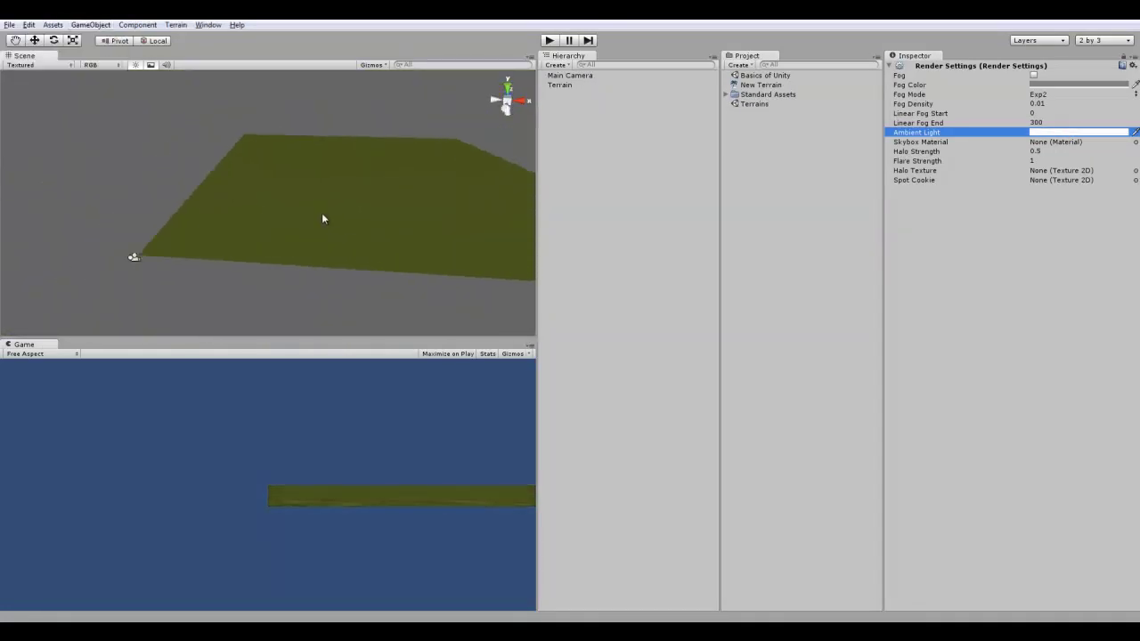
pyautogui.scroll(2, 322, 218)
pyautogui.click(34, 40)
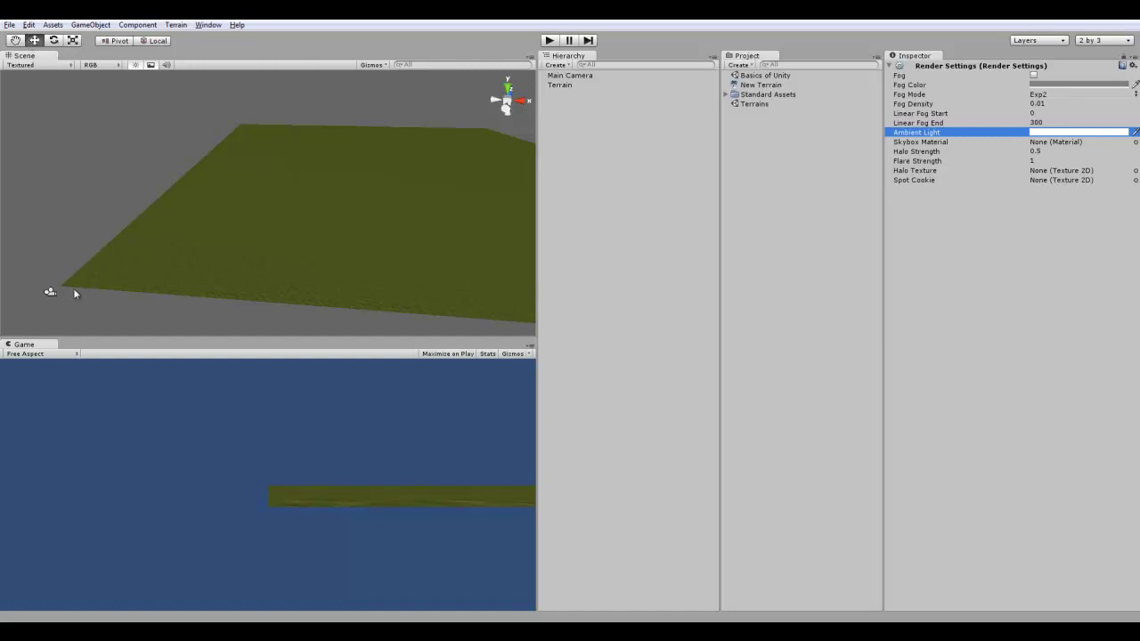
pyautogui.click(52, 293)
# Step: Try to move the Main Camera from the terrain's corner across the ground, and undo the recent moves
pyautogui.keyDown('alt'); pyautogui.moveTo(129, 265); pyautogui.dragTo(163, 180); pyautogui.keyUp('alt')
pyautogui.scroll(4, 257, 162)
pyautogui.keyDown('alt'); pyautogui.moveTo(258, 162); pyautogui.dragTo(368, 198); pyautogui.keyUp('alt')
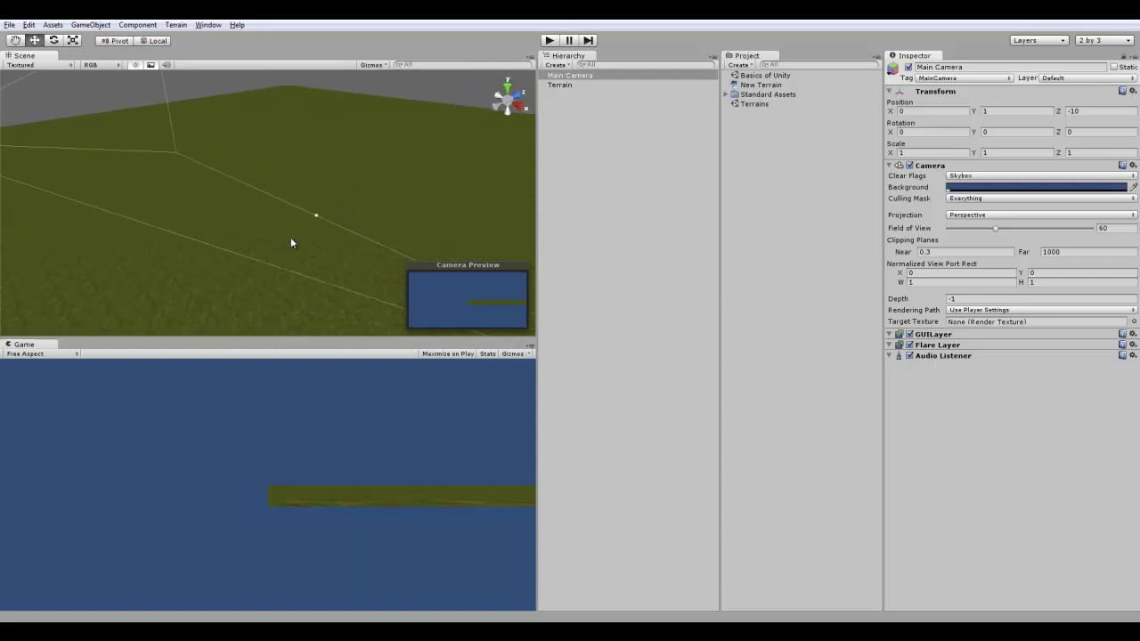
pyautogui.keyDown('alt'); pyautogui.moveTo(291, 239); pyautogui.dragTo(200, 218); pyautogui.keyUp('alt')
pyautogui.moveTo(37, 144); pyautogui.dragTo(350, 245)
pyautogui.click(232, 263)
pyautogui.hotkey('ctrl', 'z')
pyautogui.hotkey('ctrl', 'z')
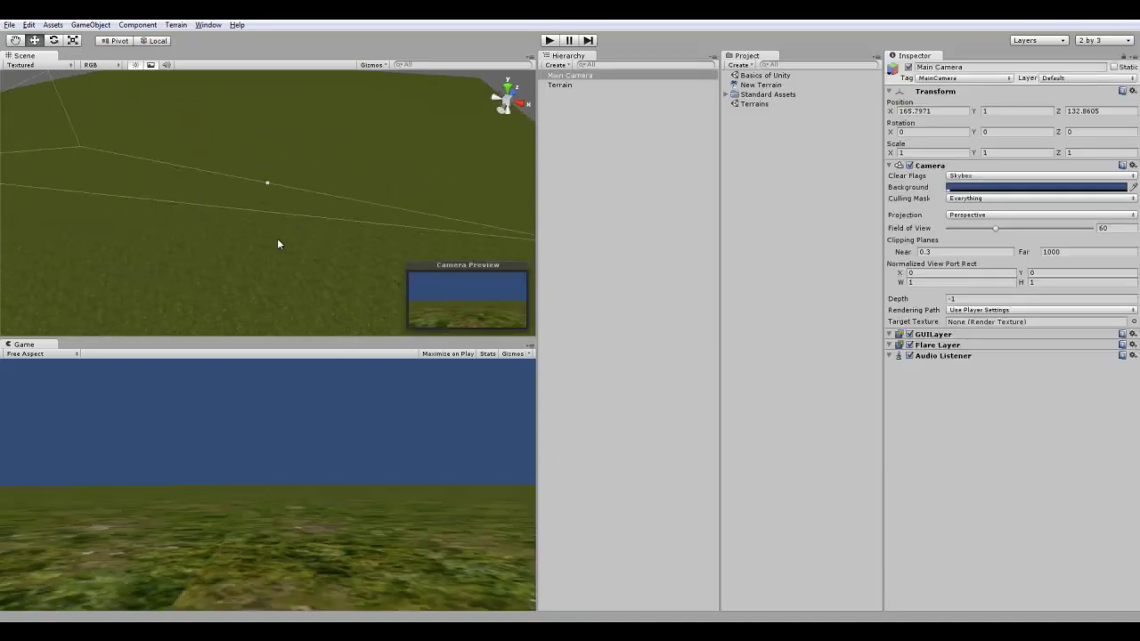
pyautogui.hotkey('ctrl', 'z')
# Step: Move the Main Camera above the terrain to about X 561, Y 105, Z 68
pyautogui.keyDown('alt'); pyautogui.moveTo(278, 239); pyautogui.dragTo(100, 231); pyautogui.keyUp('alt')
pyautogui.moveTo(113, 204); pyautogui.dragTo(225, 206)
pyautogui.moveTo(153, 155); pyautogui.dragTo(130, 32)
pyautogui.keyDown('alt'); pyautogui.moveTo(181, 156); pyautogui.dragTo(191, 109); pyautogui.keyUp('alt')
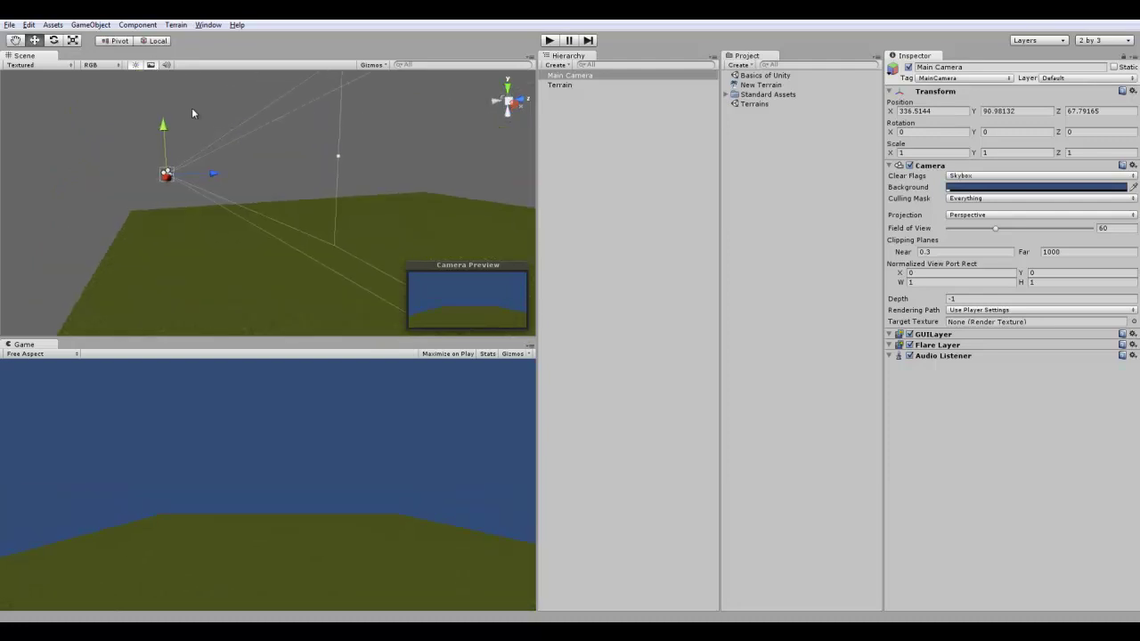
pyautogui.moveTo(166, 189); pyautogui.dragTo(162, 142)
pyautogui.moveTo(167, 189); pyautogui.dragTo(203, 222)
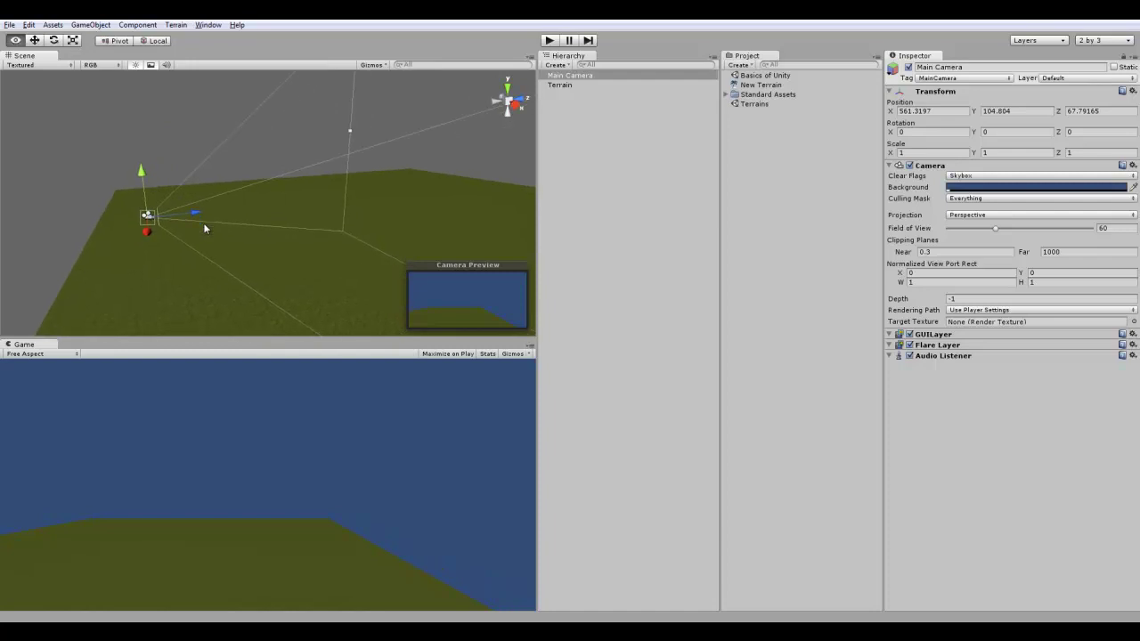
# Step: Frame the terrain from an elevated angle and align the Main Camera with that Scene view
pyautogui.keyDown('alt'); pyautogui.moveTo(204, 229); pyautogui.dragTo(300, 285); pyautogui.keyUp('alt')
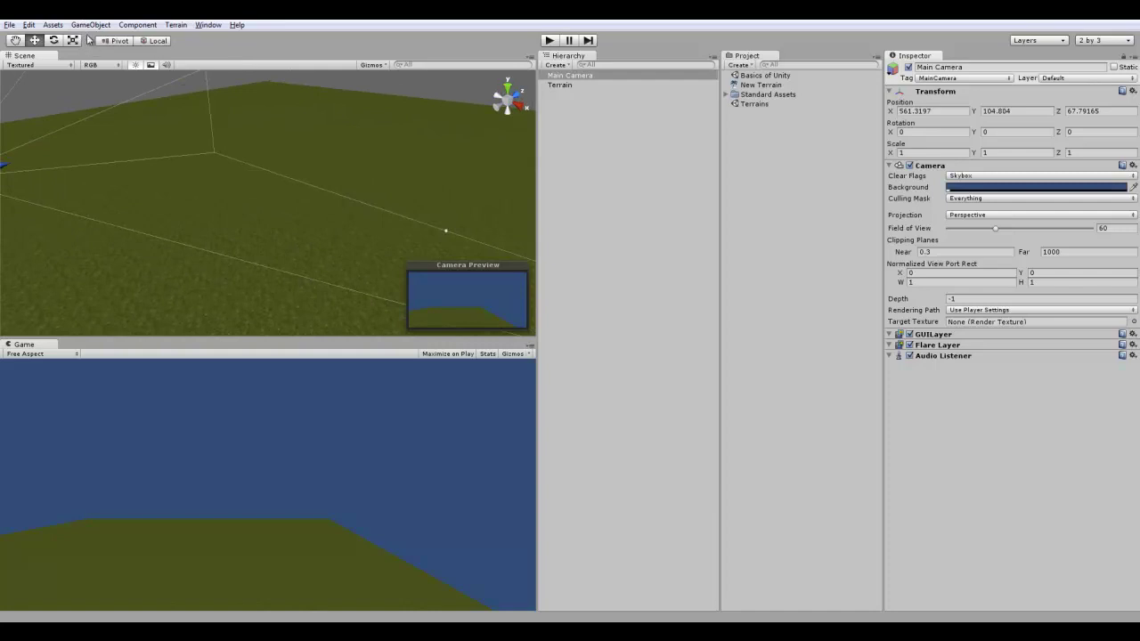
pyautogui.click(90, 24)
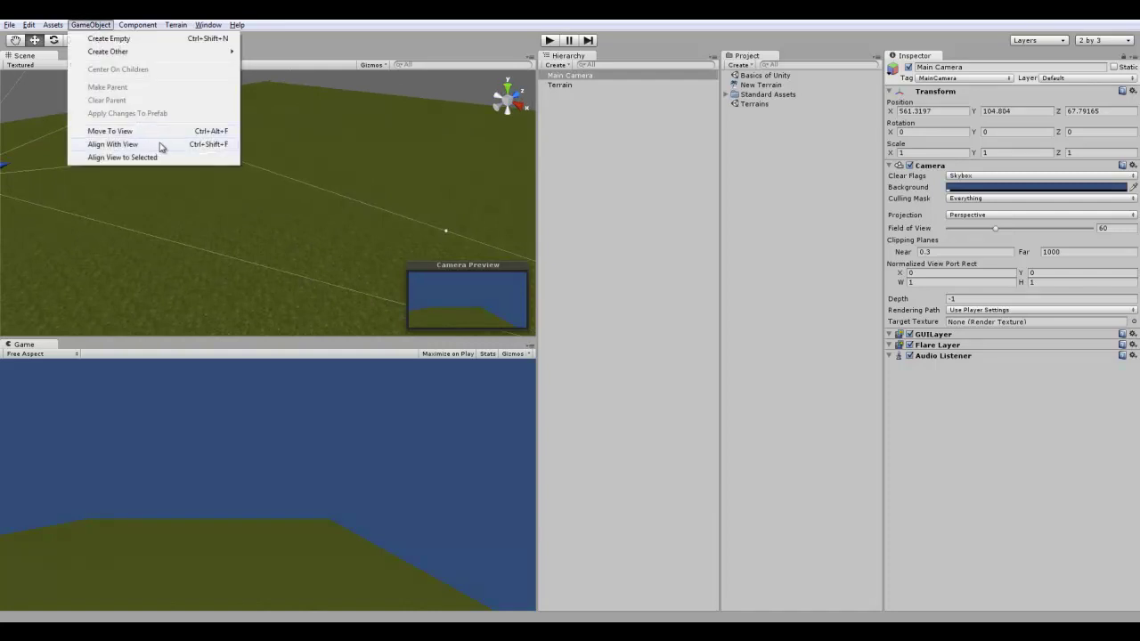
pyautogui.click(113, 145)
pyautogui.scroll(-3, 250, 151)
pyautogui.keyDown('alt'); pyautogui.moveTo(251, 152); pyautogui.dragTo(593, 312); pyautogui.keyUp('alt')
pyautogui.keyDown('alt'); pyautogui.moveTo(411, 184); pyautogui.dragTo(431, 146); pyautogui.keyUp('alt')
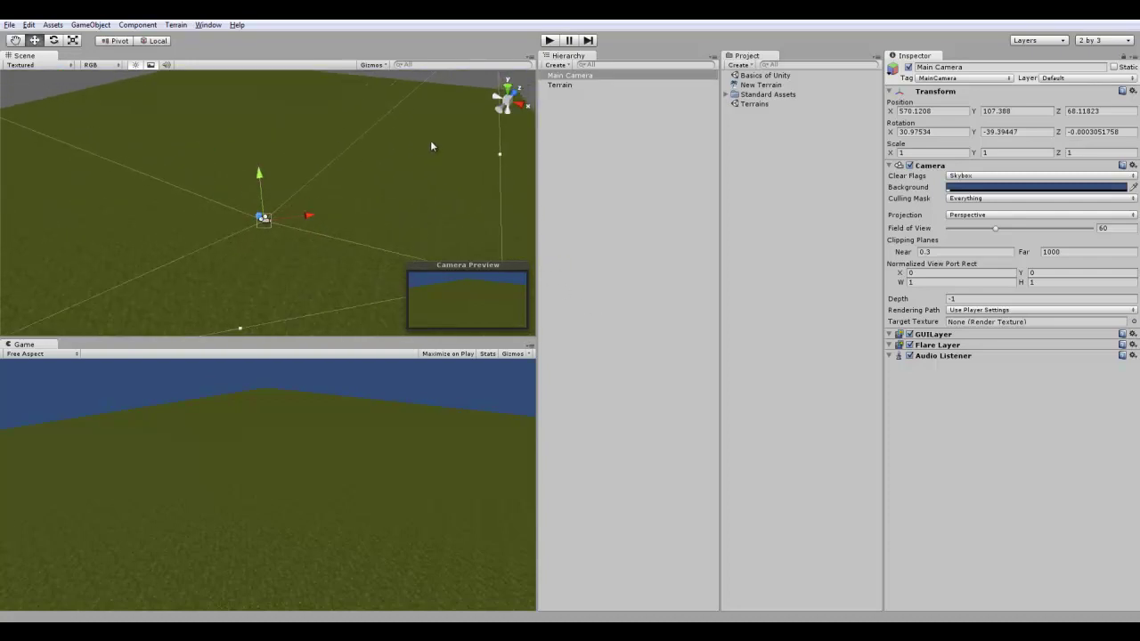
# Step: Raise a curved ridge of small hills on the terrain with Raise/Lower Terrain, using the second soft round brush at size 25 and opacity 50
pyautogui.keyDown('alt'); pyautogui.moveTo(327, 172); pyautogui.dragTo(295, 247); pyautogui.keyUp('alt')
pyautogui.click(295, 247)
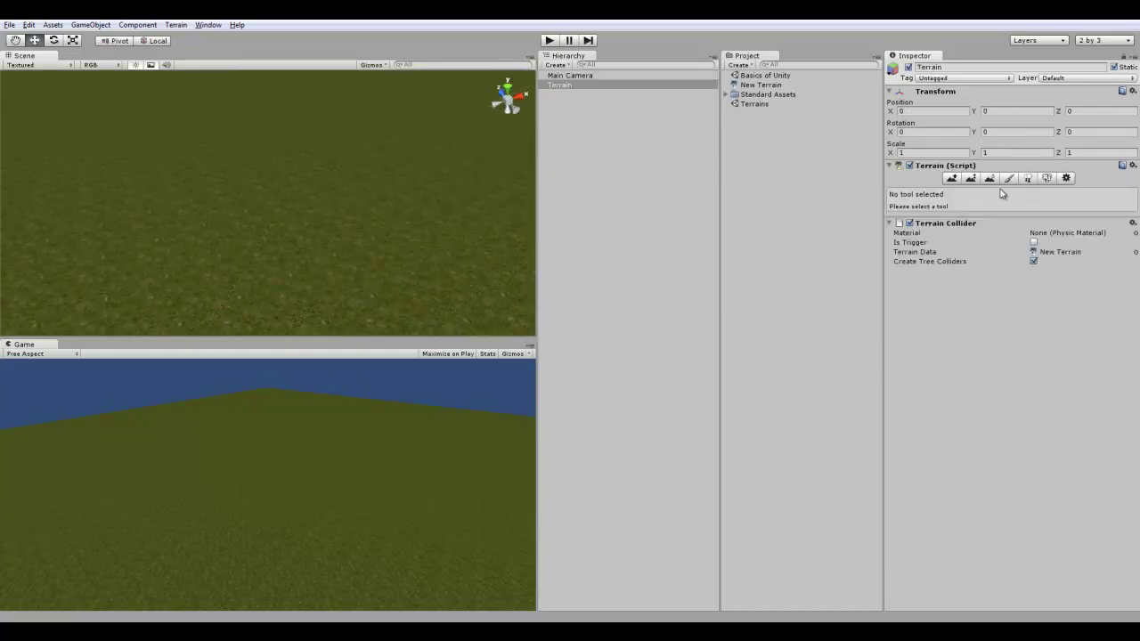
pyautogui.click(950, 179)
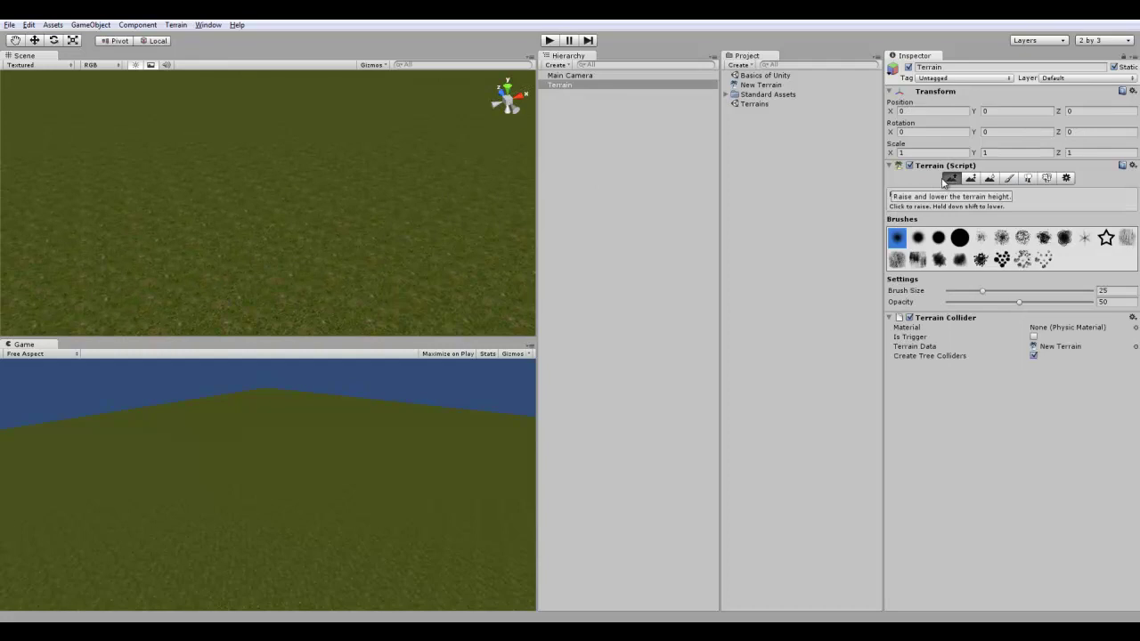
pyautogui.click(915, 244)
pyautogui.moveTo(393, 183)
pyautogui.mouseDown(button='right')
pyautogui.moveTo(315, 231)
pyautogui.moveTo(281, 177)
pyautogui.moveTo(238, 179)
pyautogui.mouseUp(button='right')
pyautogui.moveTo(238, 179)
pyautogui.mouseDown()
pyautogui.moveTo(272, 154)
pyautogui.moveTo(438, 218)
pyautogui.moveTo(154, 151)
pyautogui.moveTo(89, 191)
pyautogui.moveTo(297, 216)
pyautogui.moveTo(267, 205)
pyautogui.mouseUp()
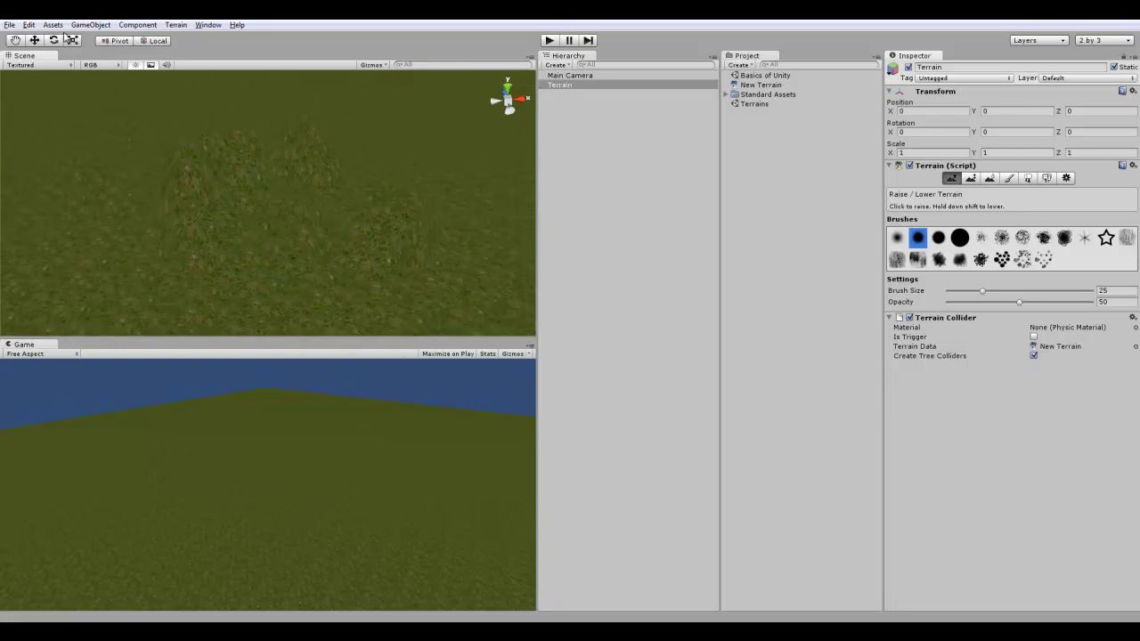
# Step: Turn off scene lighting and raise a large hill beside the small ridge with brush size 100
pyautogui.click(136, 65)
pyautogui.moveTo(267, 158)
pyautogui.keyDown('alt'); pyautogui.mouseDown()
pyautogui.moveTo(300, 178)
pyautogui.moveTo(382, 190)
pyautogui.moveTo(229, 103)
pyautogui.moveTo(152, 155)
pyautogui.moveTo(427, 237)
pyautogui.moveTo(264, 237)
pyautogui.moveTo(353, 214)
pyautogui.moveTo(383, 222)
pyautogui.mouseUp(); pyautogui.keyUp('alt')
pyautogui.moveTo(983, 291); pyautogui.dragTo(1092, 292)
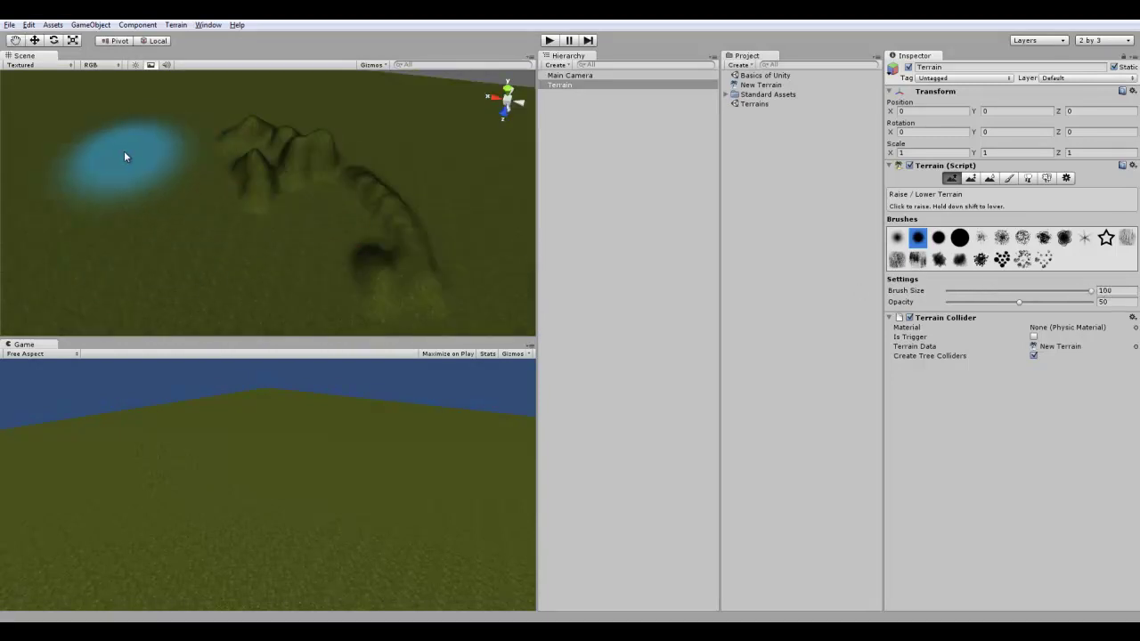
pyautogui.moveTo(124, 156)
pyautogui.mouseDown()
pyautogui.moveTo(187, 191)
pyautogui.moveTo(96, 214)
pyautogui.mouseUp()
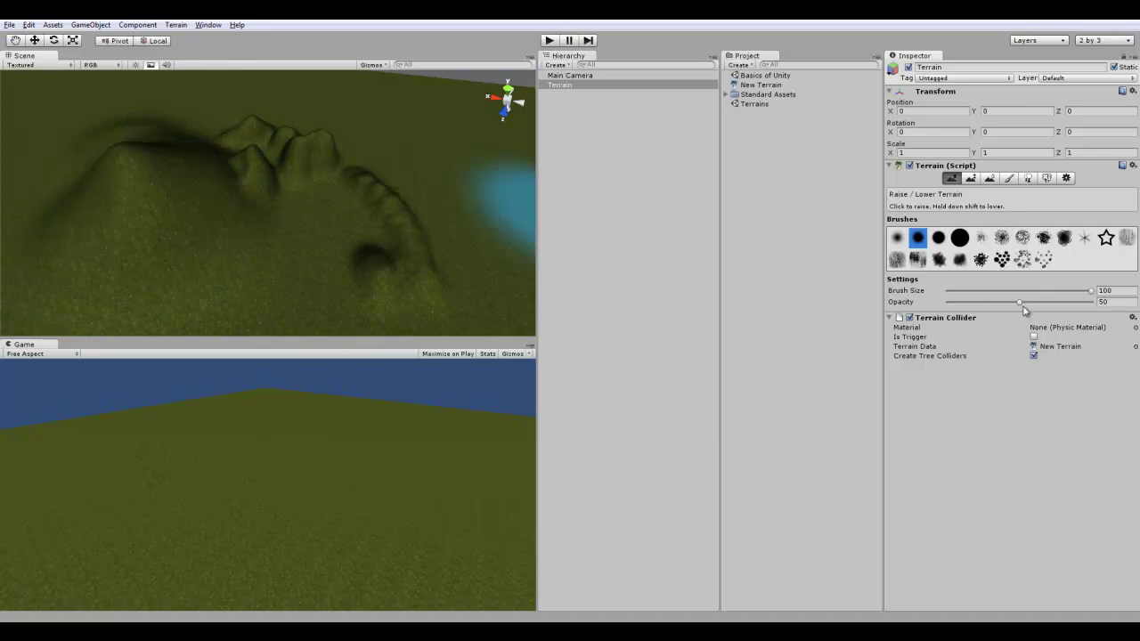
# Step: Raise a tall peak in front of the ridge with brush opacity 14 and build it higher with opacity 100
pyautogui.moveTo(1021, 301); pyautogui.dragTo(968, 302)
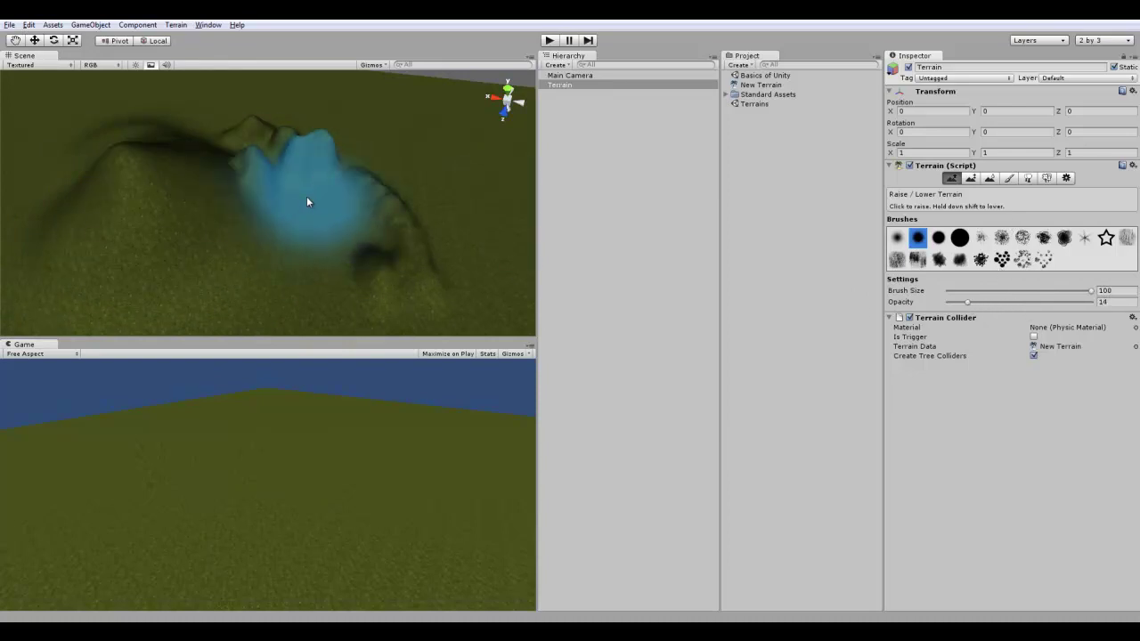
pyautogui.moveTo(306, 203)
pyautogui.mouseDown()
pyautogui.moveTo(265, 202)
pyautogui.moveTo(224, 166)
pyautogui.moveTo(195, 253)
pyautogui.moveTo(219, 148)
pyautogui.moveTo(257, 145)
pyautogui.moveTo(400, 192)
pyautogui.mouseUp()
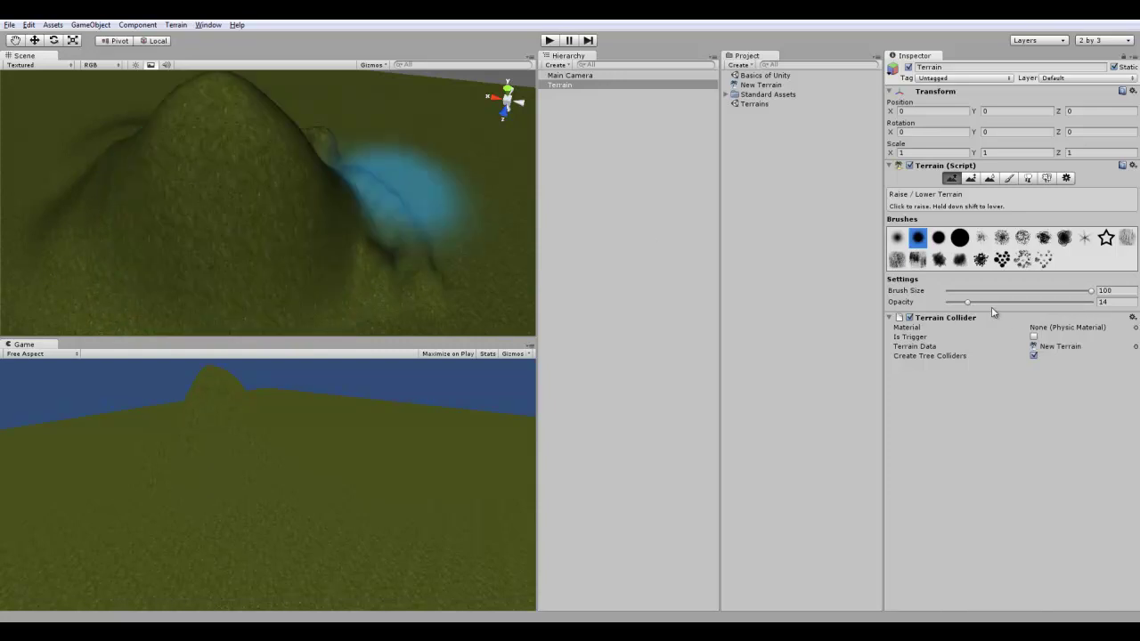
pyautogui.moveTo(968, 304); pyautogui.dragTo(1115, 308)
pyautogui.scroll(-10, 207, 205)
pyautogui.scroll(2, 259, 231)
pyautogui.click(261, 195)
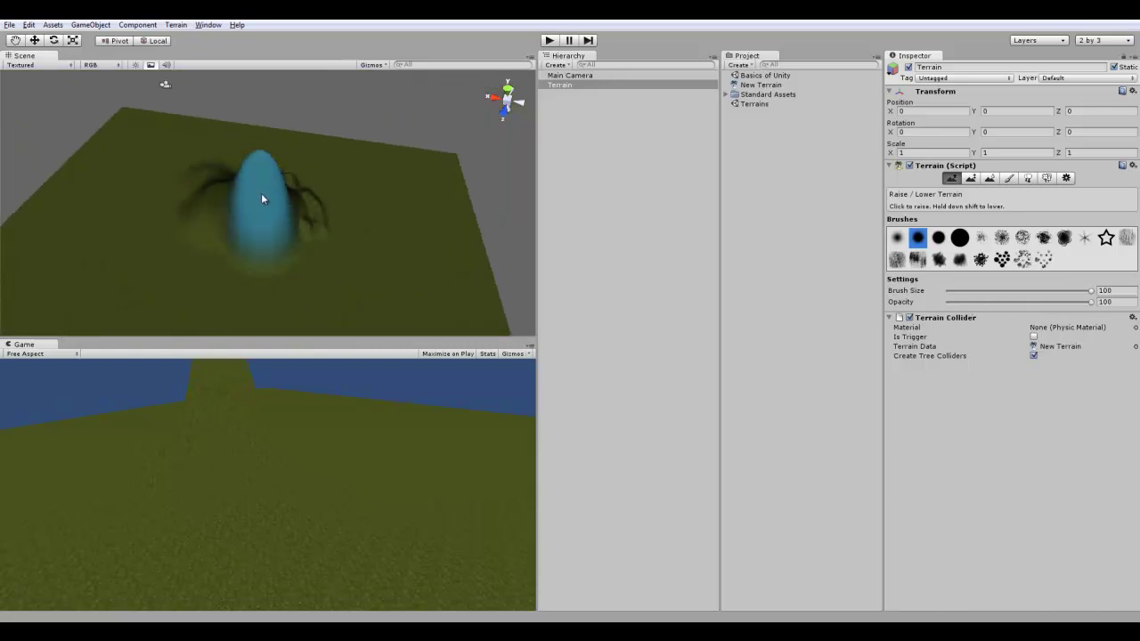
pyautogui.moveTo(261, 199); pyautogui.dragTo(263, 206)
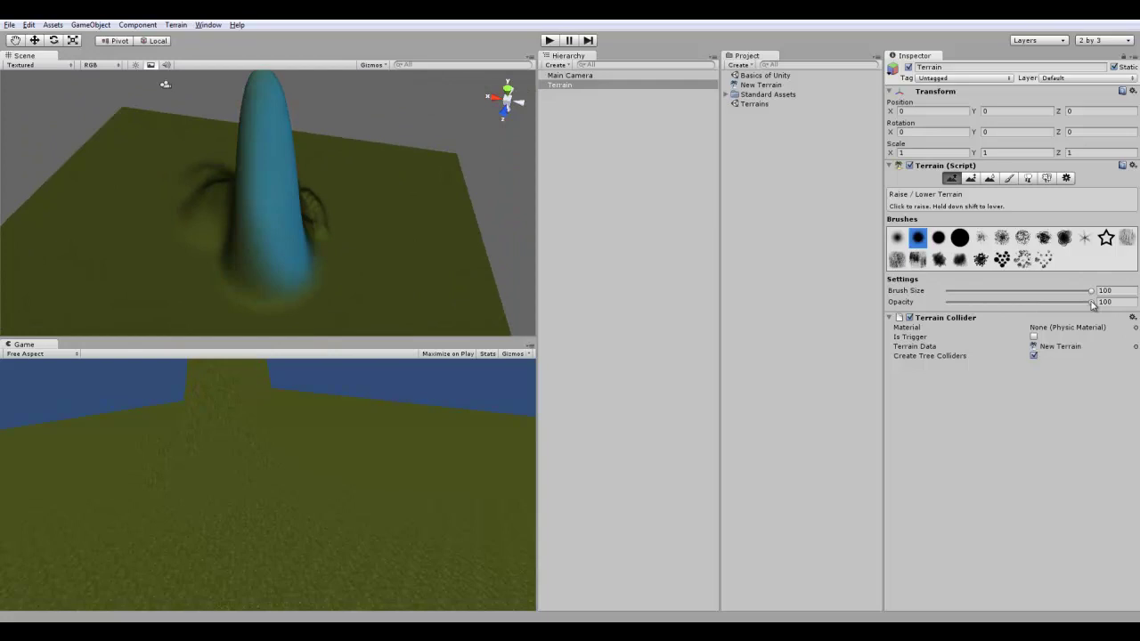
# Step: Test a stroke near the terrain's edge at brush opacity 8, and undo it together with the tall peak
pyautogui.moveTo(1093, 303); pyautogui.dragTo(960, 304)
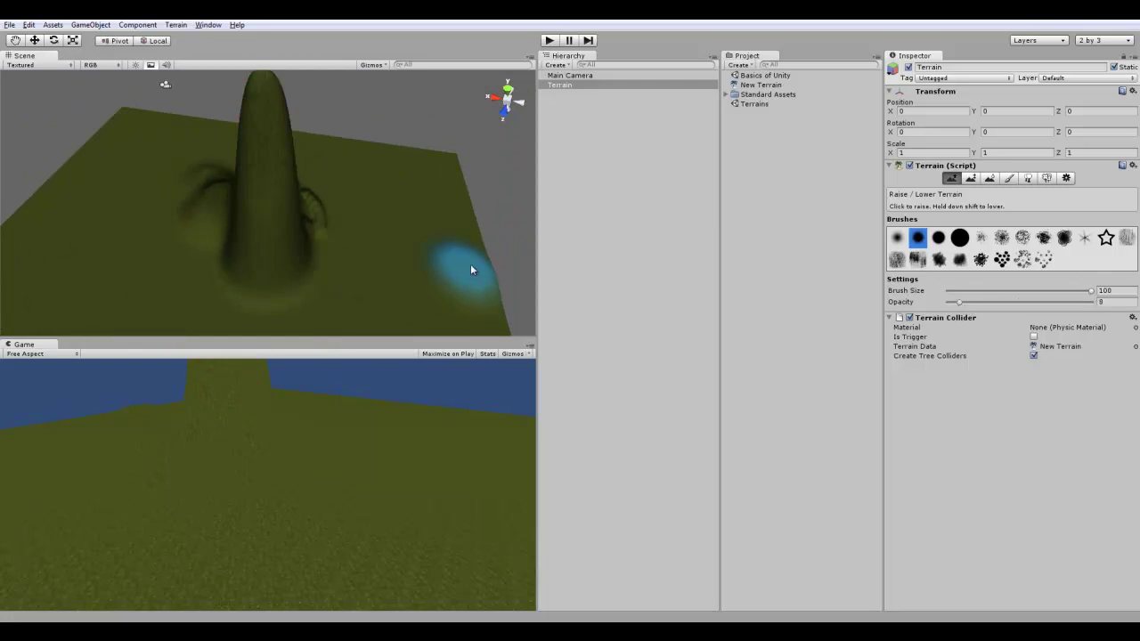
pyautogui.moveTo(471, 265); pyautogui.dragTo(502, 270)
pyautogui.hotkey('ctrl', 'z')
pyautogui.hotkey('ctrl', 'z')
pyautogui.scroll(10, 342, 192)
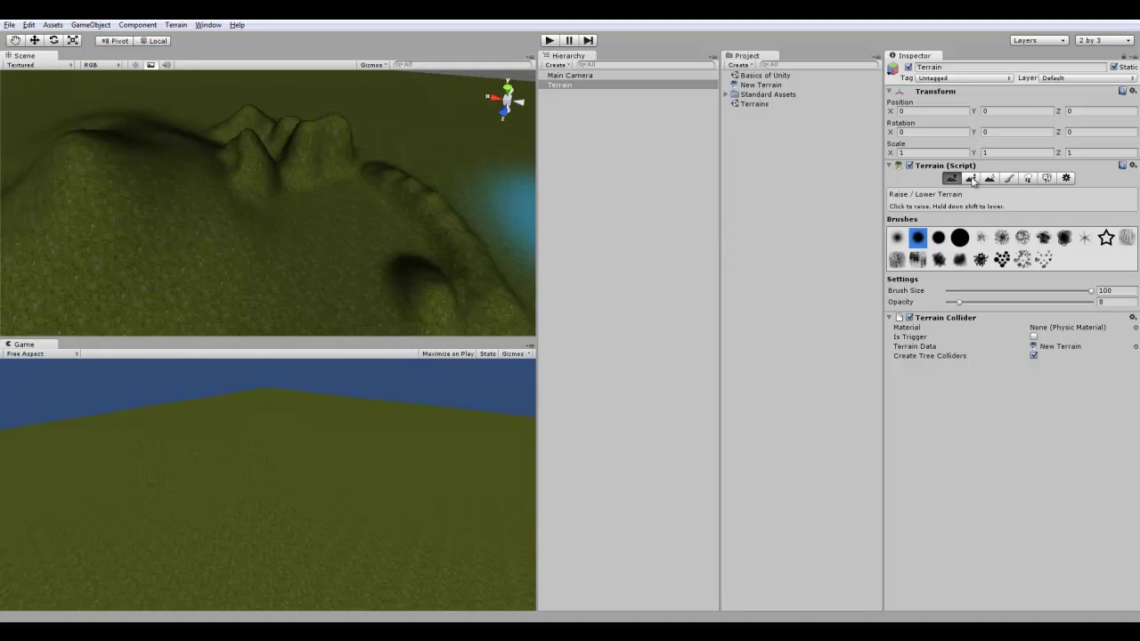
pyautogui.click(971, 178)
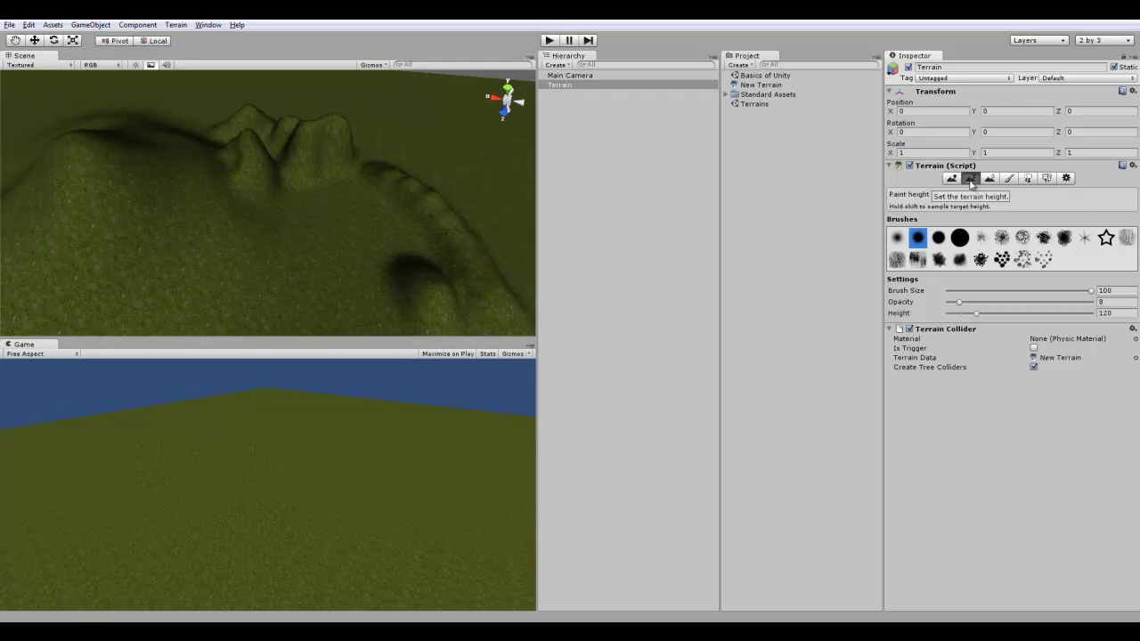
pyautogui.scroll(-10, 183, 236)
pyautogui.scroll(4, 277, 194)
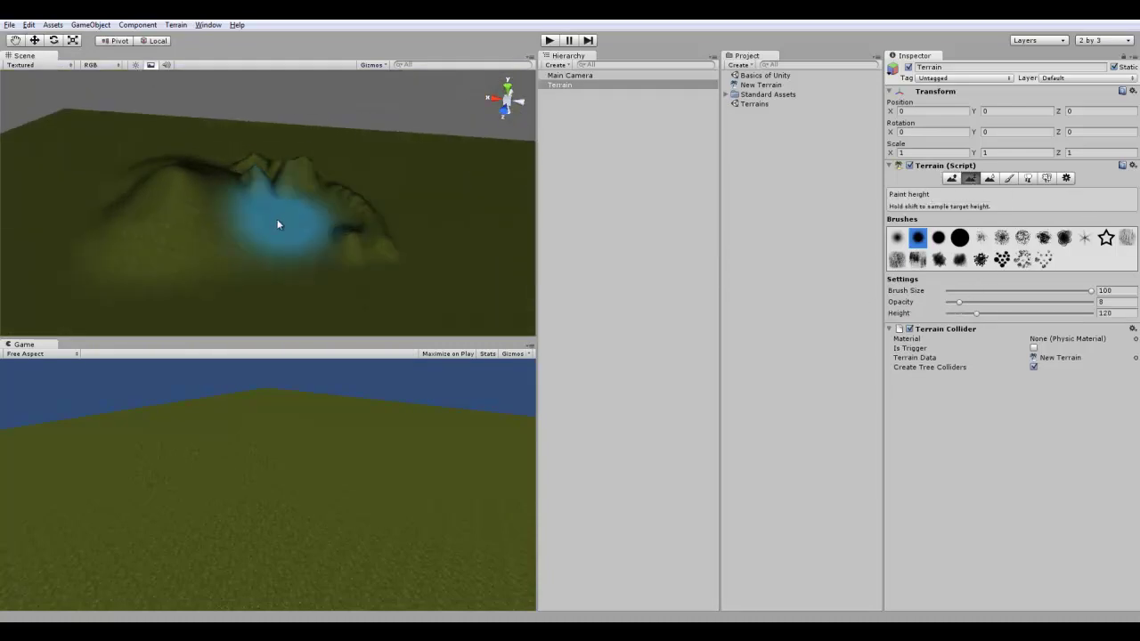
pyautogui.moveTo(277, 220)
pyautogui.keyDown('alt'); pyautogui.mouseDown()
pyautogui.moveTo(384, 173)
pyautogui.moveTo(276, 229)
pyautogui.mouseUp(); pyautogui.keyUp('alt')
# Step: Sculpt the slopes of the large hill with Raise/Lower Terrain at brush opacity 15
pyautogui.click(951, 178)
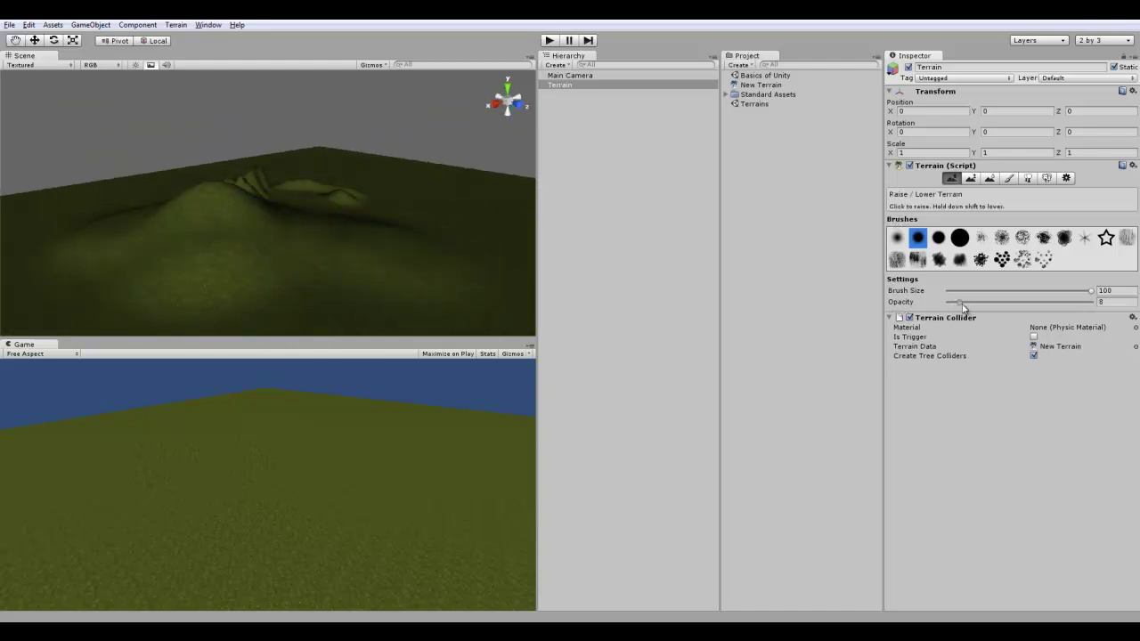
pyautogui.moveTo(959, 302); pyautogui.dragTo(969, 302)
pyautogui.moveTo(343, 275)
pyautogui.mouseDown()
pyautogui.moveTo(267, 229)
pyautogui.moveTo(343, 211)
pyautogui.moveTo(314, 202)
pyautogui.moveTo(184, 214)
pyautogui.moveTo(125, 235)
pyautogui.moveTo(111, 273)
pyautogui.mouseUp()
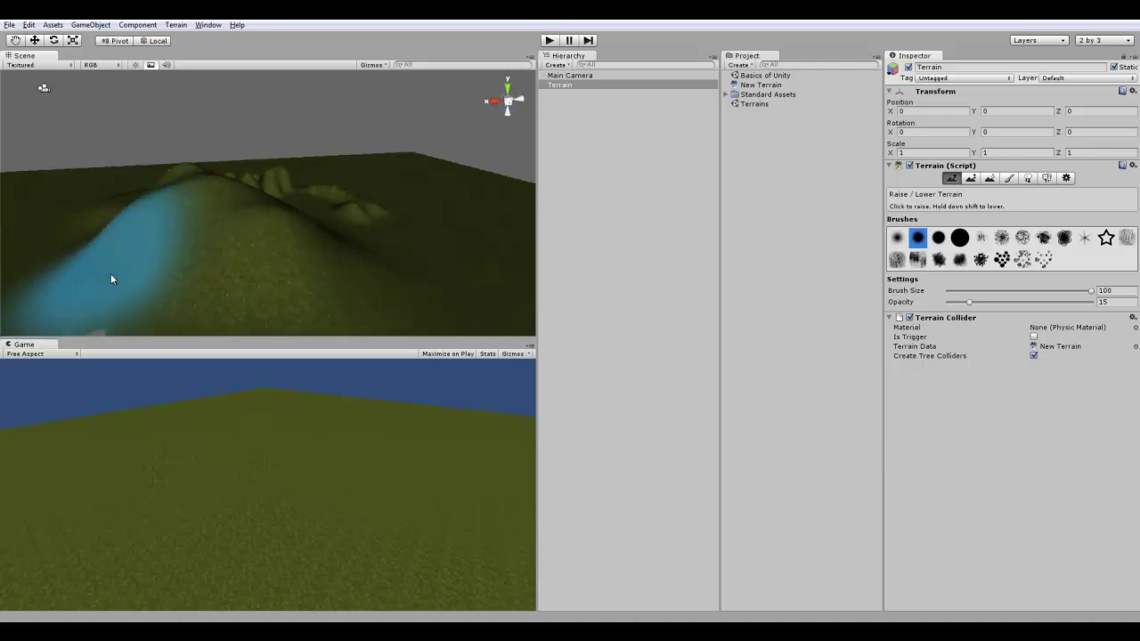
pyautogui.scroll(3, 113, 198)
pyautogui.moveTo(113, 196)
pyautogui.mouseDown(button='middle')
pyautogui.moveTo(292, 217)
pyautogui.moveTo(369, 195)
pyautogui.mouseUp(button='middle')
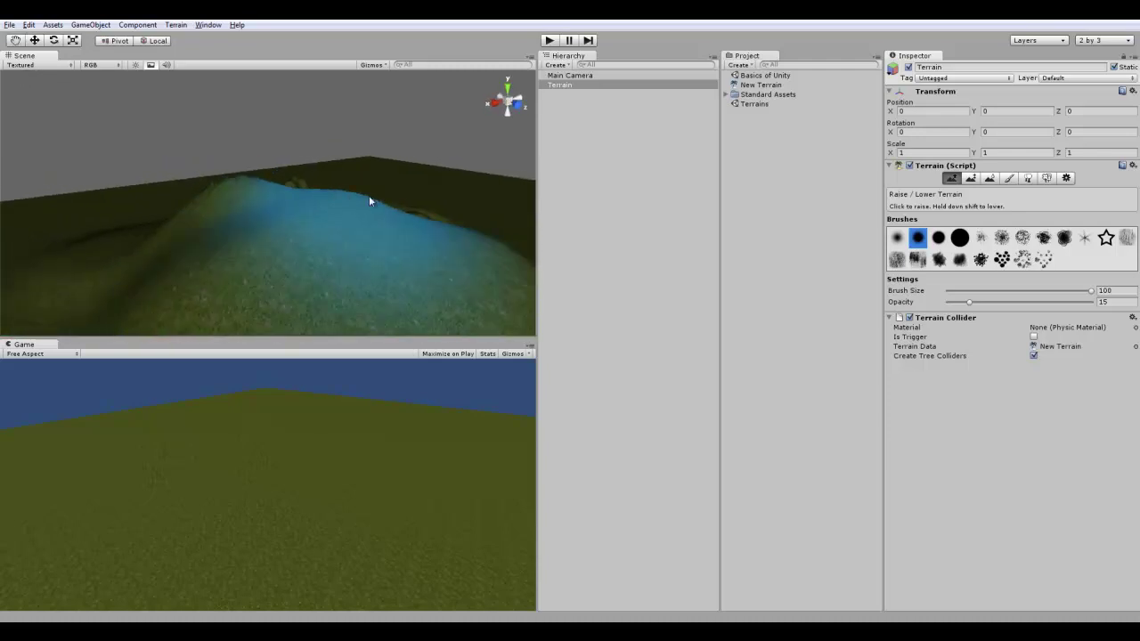
# Step: Build a mound in front of the hills with Paint Height at opacity 63 and target height 120
pyautogui.scroll(-3, 368, 195)
pyautogui.scroll(-3, 279, 222)
pyautogui.keyDown('alt'); pyautogui.moveTo(279, 222); pyautogui.dragTo(373, 258); pyautogui.keyUp('alt')
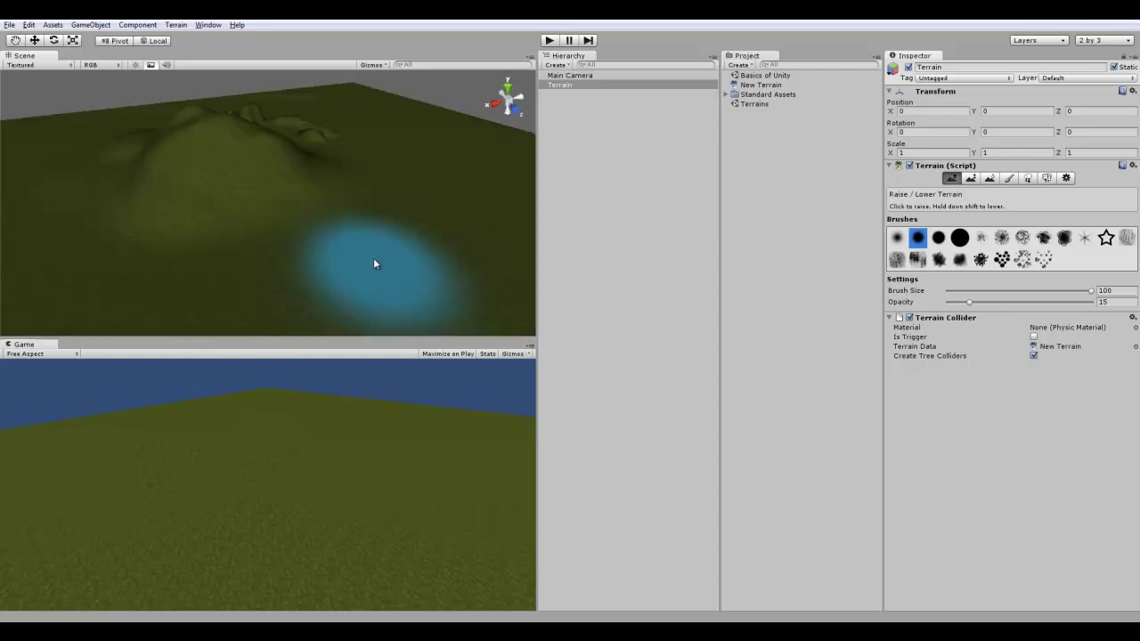
pyautogui.scroll(-2, 373, 258)
pyautogui.click(972, 178)
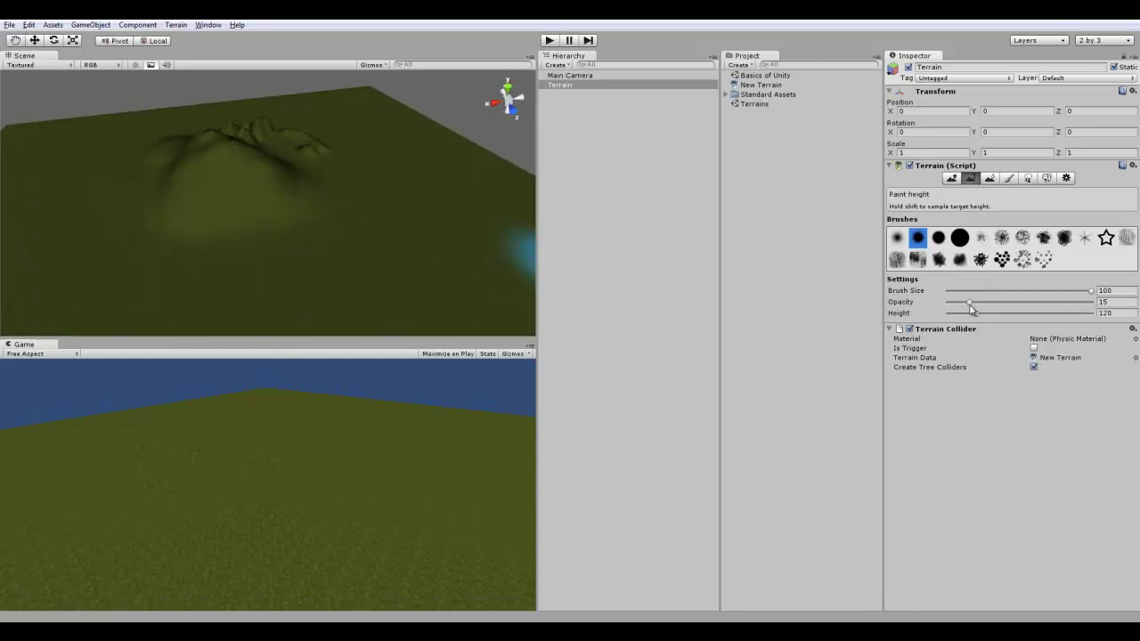
pyautogui.moveTo(1024, 305); pyautogui.dragTo(1041, 305)
pyautogui.keyDown('alt'); pyautogui.moveTo(356, 226); pyautogui.dragTo(313, 260); pyautogui.keyUp('alt')
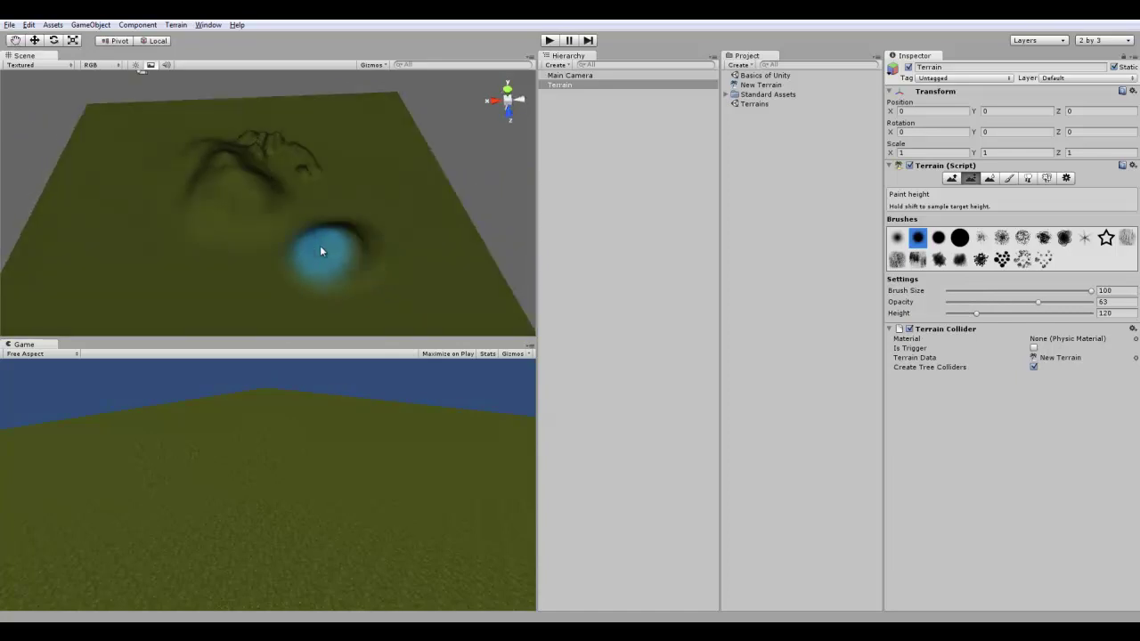
pyautogui.click(321, 252)
# Step: Paint a flat-topped plateau over the mound using the large solid round brush at opacity 100 and height 120
pyautogui.moveTo(1038, 303); pyautogui.dragTo(1096, 302)
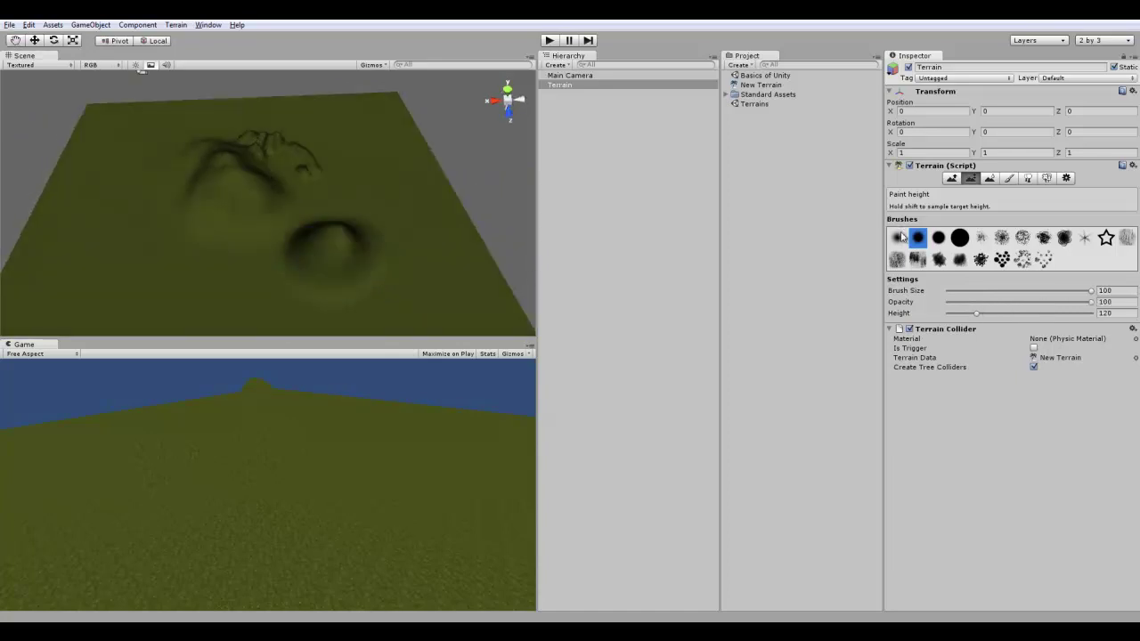
pyautogui.click(961, 239)
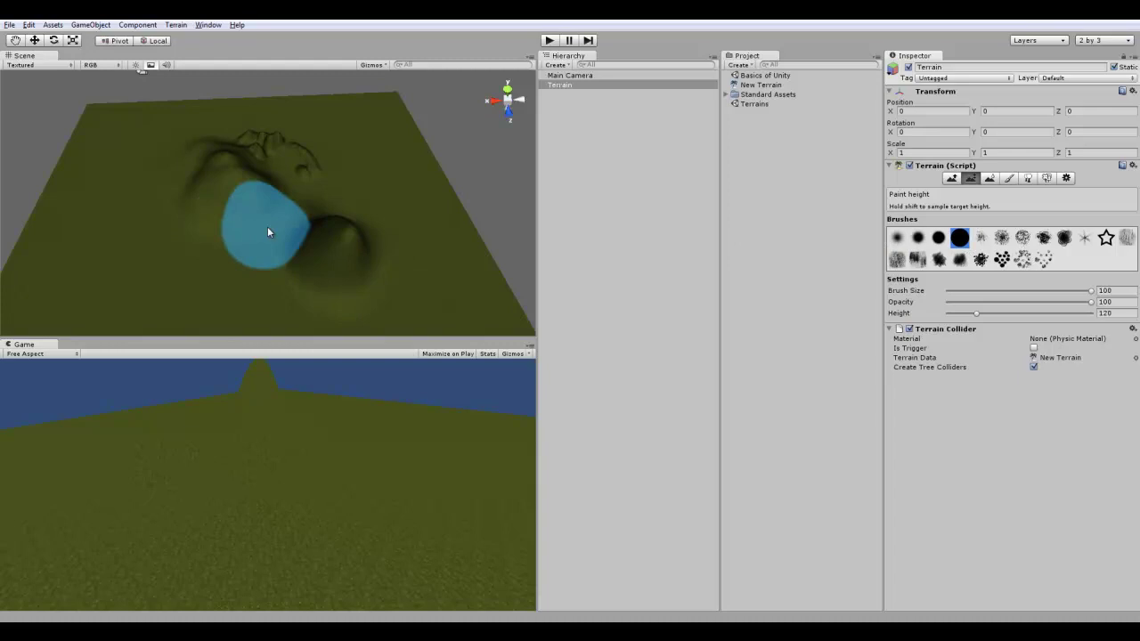
pyautogui.moveTo(270, 230)
pyautogui.mouseDown()
pyautogui.moveTo(326, 242)
pyautogui.moveTo(317, 227)
pyautogui.moveTo(209, 252)
pyautogui.moveTo(267, 252)
pyautogui.moveTo(139, 242)
pyautogui.moveTo(167, 242)
pyautogui.moveTo(114, 225)
pyautogui.moveTo(151, 197)
pyautogui.moveTo(258, 215)
pyautogui.mouseUp()
pyautogui.scroll(5, 153, 200)
pyautogui.moveTo(257, 257)
pyautogui.keyDown('alt'); pyautogui.mouseDown()
pyautogui.moveTo(445, 267)
pyautogui.moveTo(348, 257)
pyautogui.moveTo(372, 267)
pyautogui.moveTo(437, 232)
pyautogui.moveTo(404, 176)
pyautogui.moveTo(404, 199)
pyautogui.moveTo(276, 272)
pyautogui.moveTo(288, 270)
pyautogui.moveTo(167, 281)
pyautogui.moveTo(208, 257)
pyautogui.moveTo(290, 333)
pyautogui.moveTo(288, 257)
pyautogui.moveTo(354, 247)
pyautogui.moveTo(250, 213)
pyautogui.mouseUp(); pyautogui.keyUp('alt')
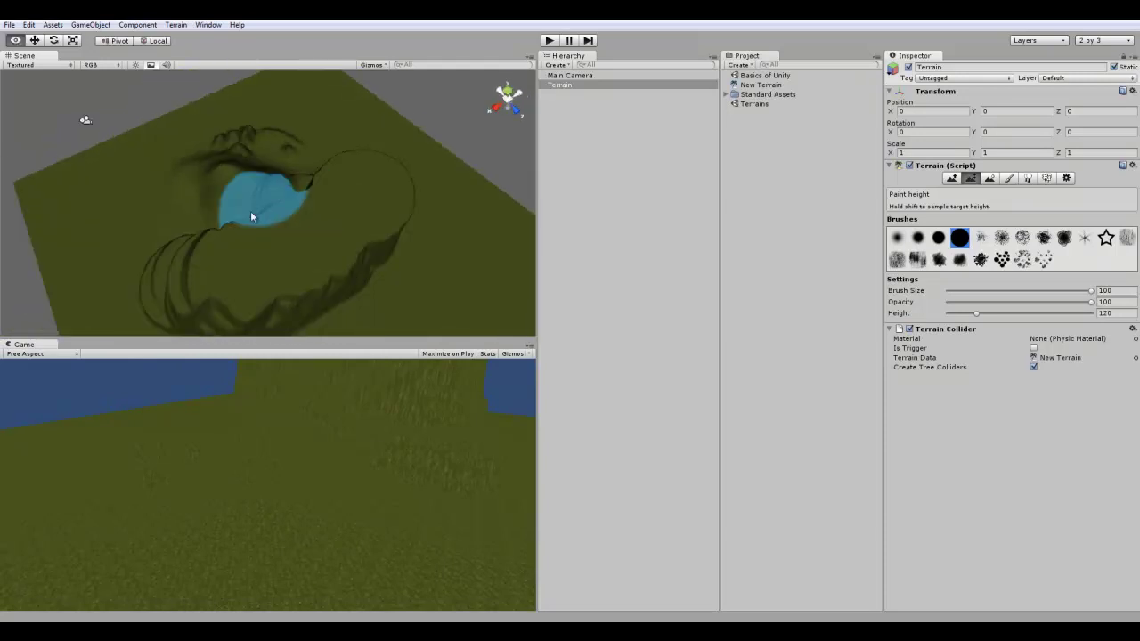
# Step: Soften the sharp hills and plateau edges with the Smooth Height tool
pyautogui.click(989, 178)
pyautogui.moveTo(314, 250)
pyautogui.keyDown('alt'); pyautogui.mouseDown()
pyautogui.moveTo(349, 207)
pyautogui.moveTo(280, 240)
pyautogui.moveTo(342, 206)
pyautogui.moveTo(222, 249)
pyautogui.moveTo(183, 244)
pyautogui.moveTo(232, 153)
pyautogui.moveTo(249, 215)
pyautogui.moveTo(458, 151)
pyautogui.mouseUp(); pyautogui.keyUp('alt')
pyautogui.scroll(6, 236, 162)
pyautogui.moveTo(277, 230)
pyautogui.mouseDown()
pyautogui.moveTo(288, 232)
pyautogui.moveTo(262, 232)
pyautogui.moveTo(287, 237)
pyautogui.mouseUp()
# Step: Activate Paint Texture and add Cliff (Layered Rock) as a second terrain texture with the default 15 by 15 tile size
pyautogui.click(1009, 178)
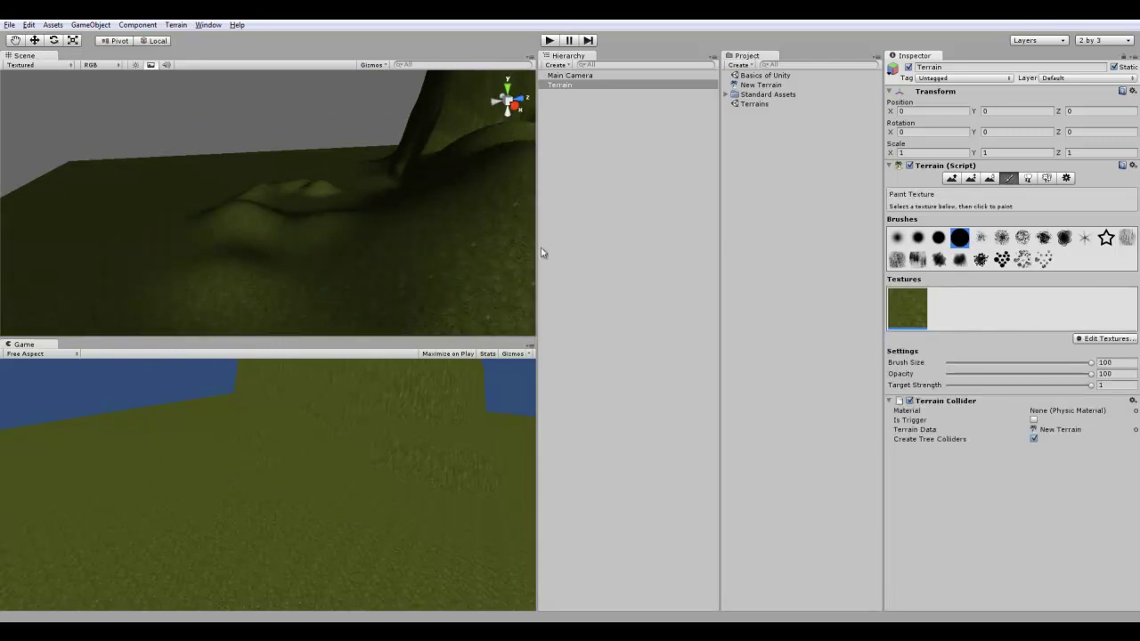
pyautogui.click(1103, 338)
pyautogui.click(1100, 352)
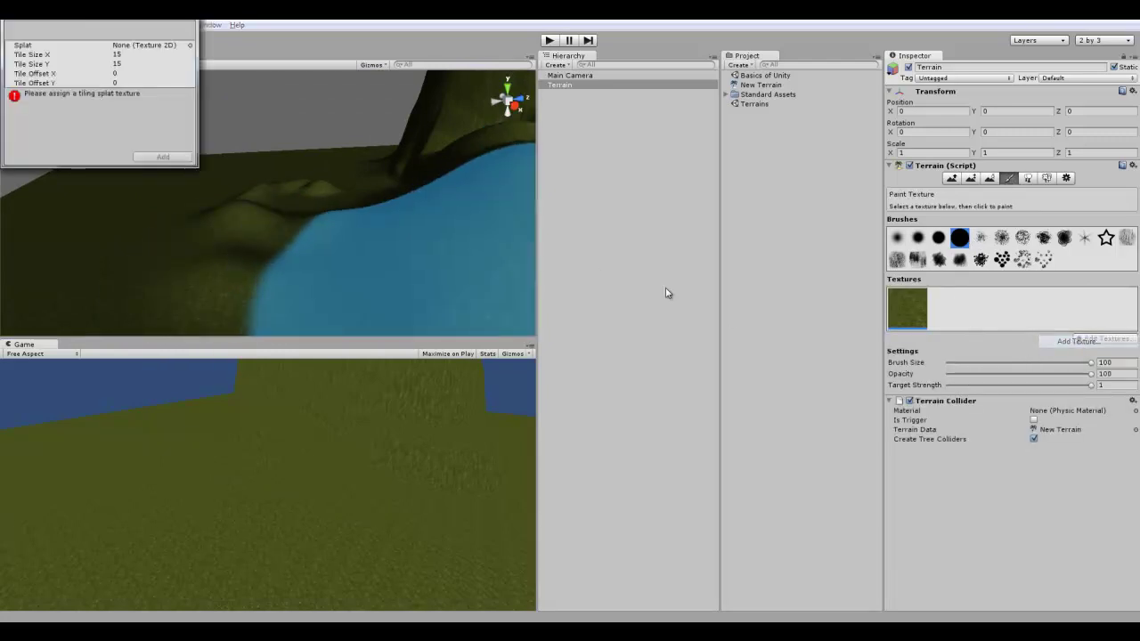
pyautogui.click(189, 44)
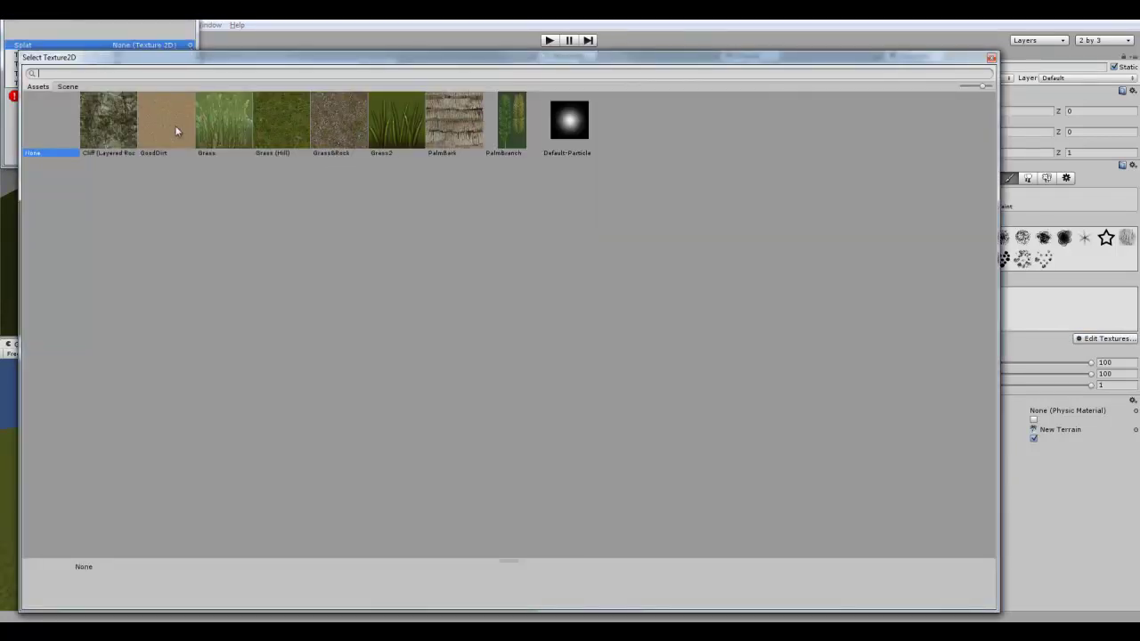
pyautogui.doubleClick(105, 132)
pyautogui.click(170, 162)
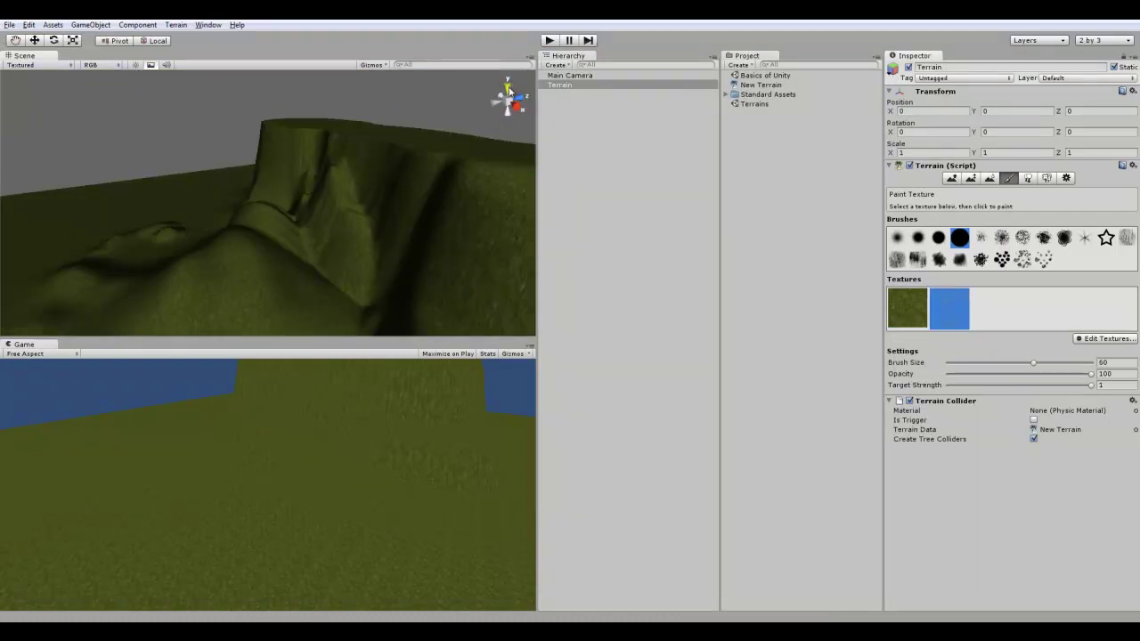
# Step: Paint the Cliff (Layered Rock) texture over the plateau's top and slopes using the large solid round brush at size 60 and opacity 100
pyautogui.click(508, 86)
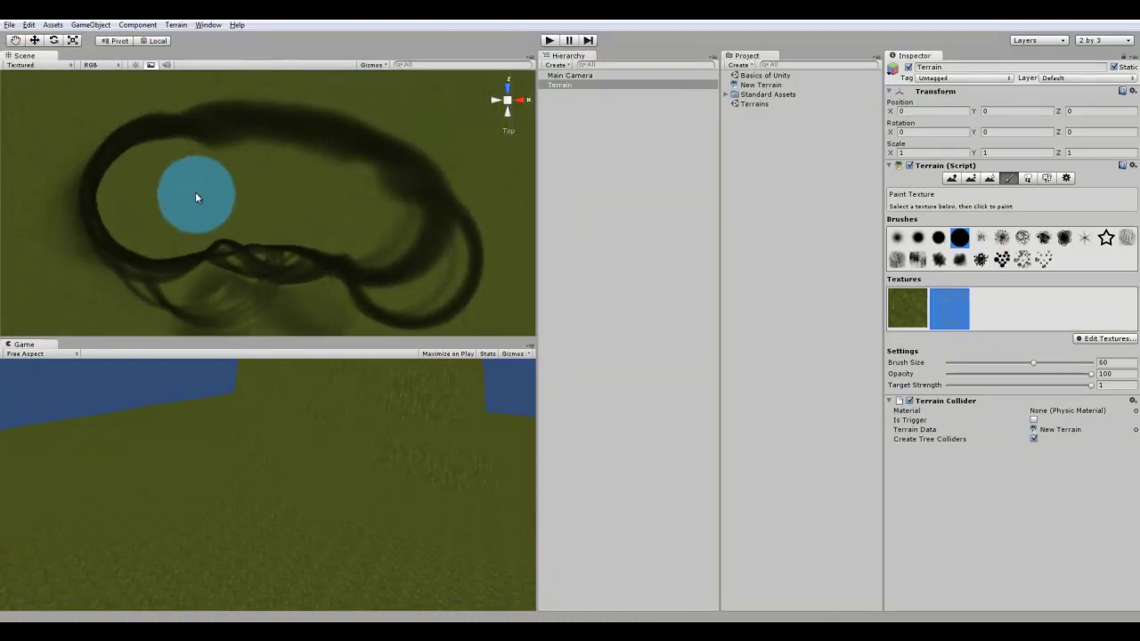
pyautogui.moveTo(150, 182)
pyautogui.mouseDown()
pyautogui.moveTo(259, 166)
pyautogui.moveTo(414, 210)
pyautogui.moveTo(242, 195)
pyautogui.moveTo(142, 204)
pyautogui.moveTo(334, 243)
pyautogui.moveTo(401, 276)
pyautogui.mouseUp()
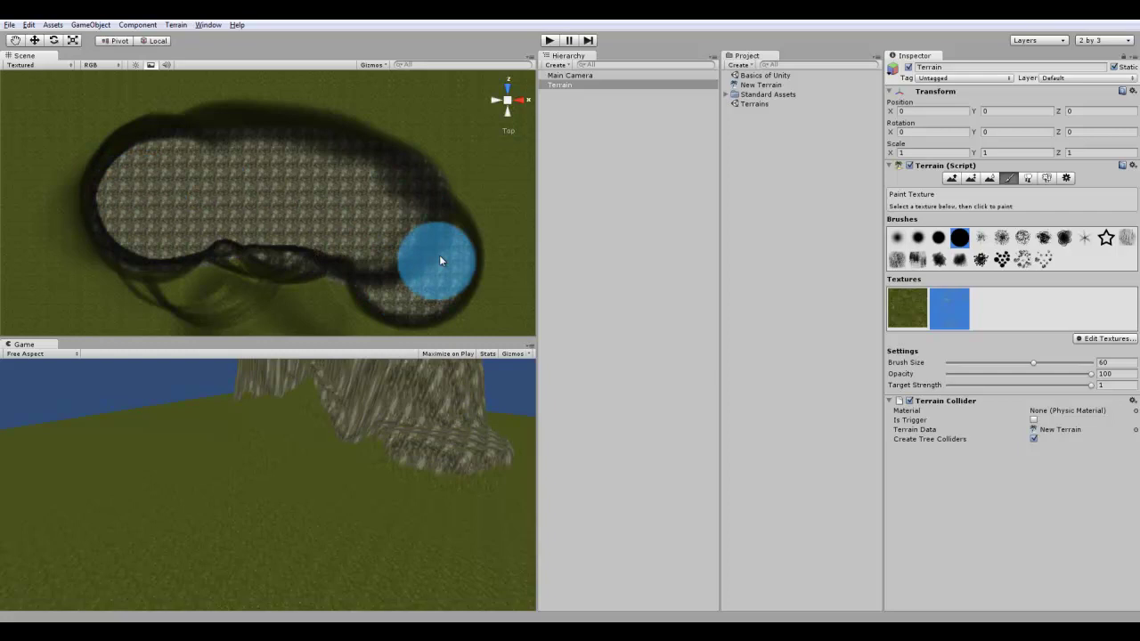
pyautogui.moveTo(196, 138); pyautogui.dragTo(98, 164)
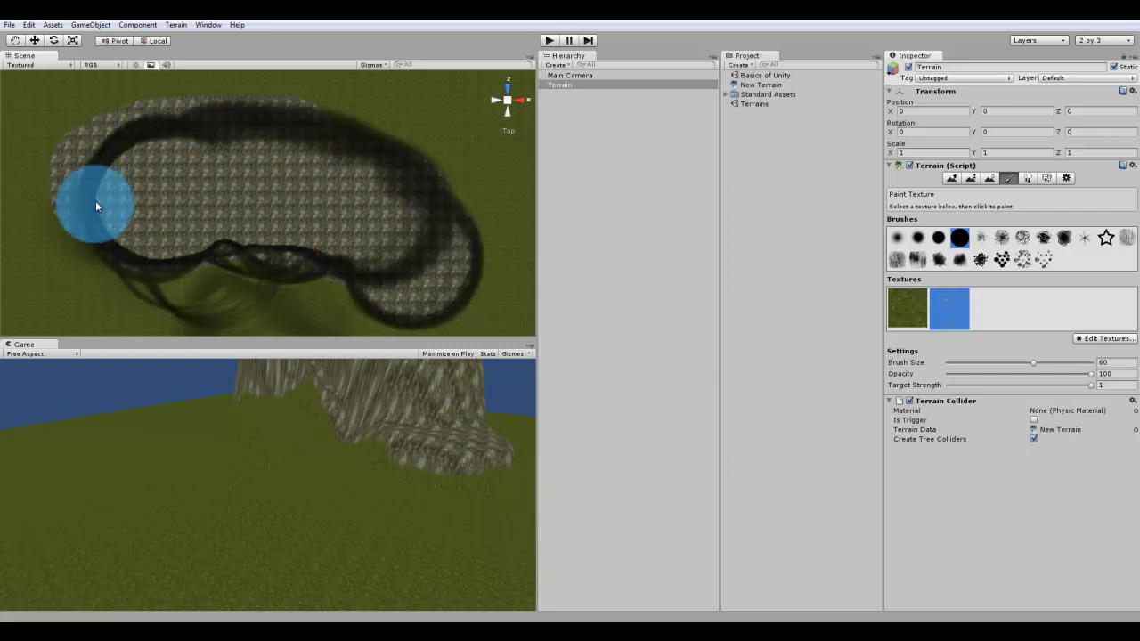
pyautogui.moveTo(96, 205)
pyautogui.mouseDown()
pyautogui.moveTo(309, 153)
pyautogui.moveTo(138, 169)
pyautogui.moveTo(225, 165)
pyautogui.mouseUp()
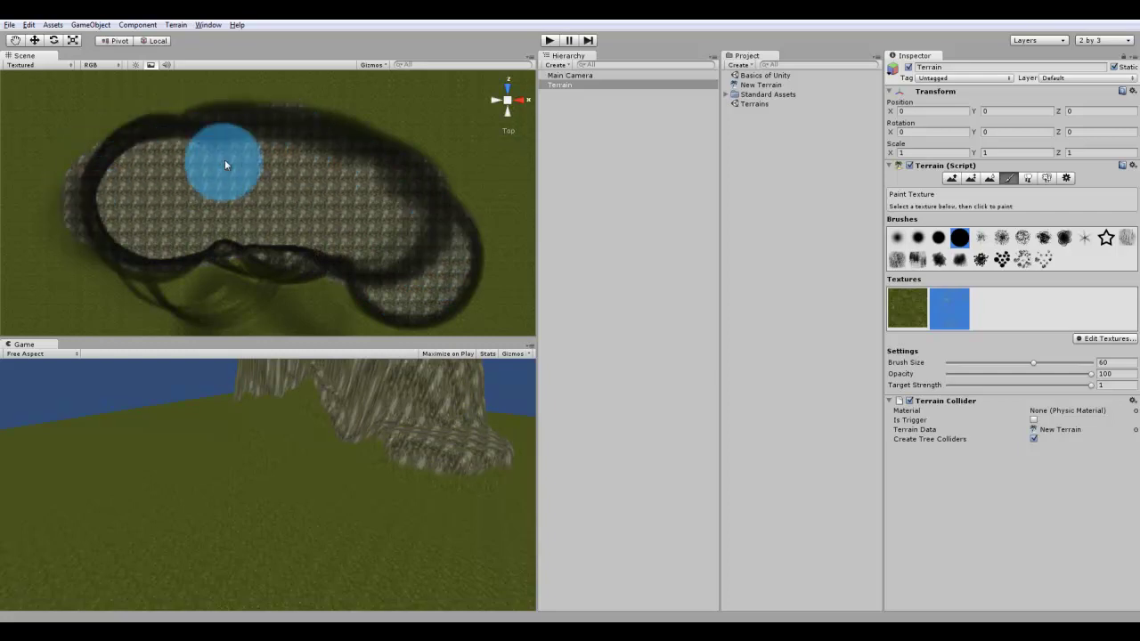
pyautogui.click(508, 104)
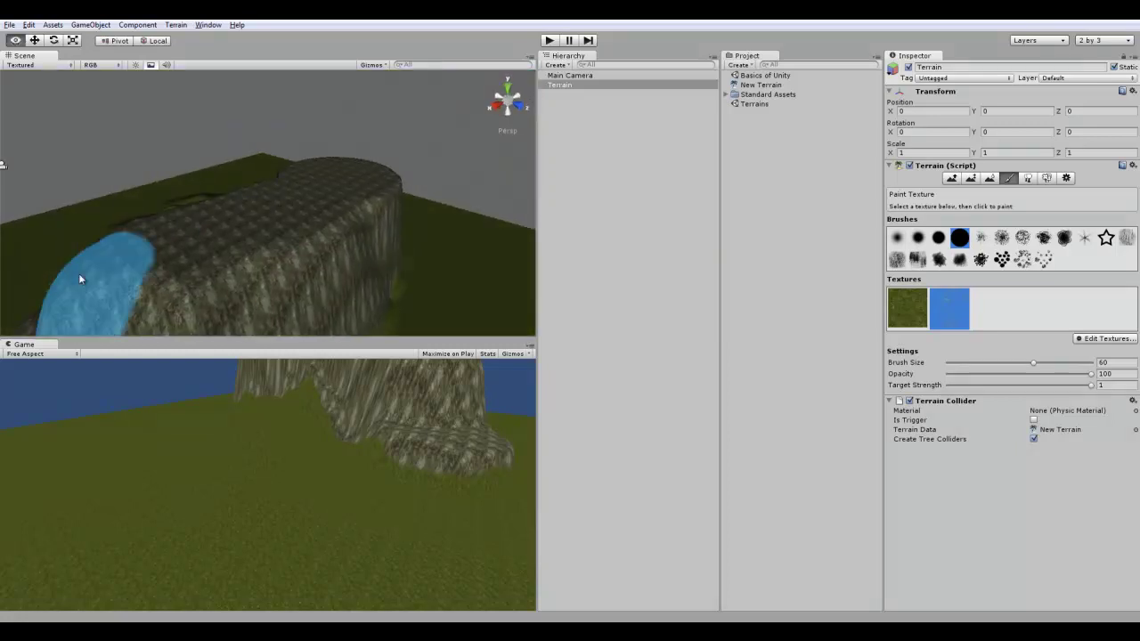
# Step: Flatten the grassy mounds in front of the cliff using Paint Height with height 0 and brush size 100
pyautogui.keyDown('alt'); pyautogui.moveTo(80, 278); pyautogui.dragTo(445, 223); pyautogui.keyUp('alt')
pyautogui.click(971, 178)
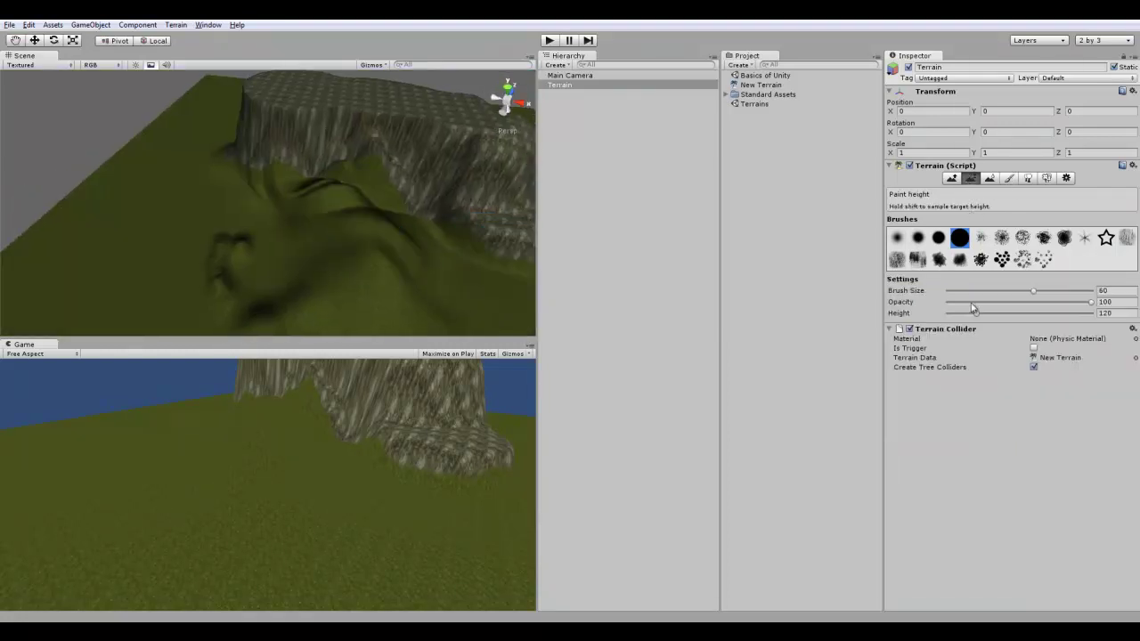
pyautogui.moveTo(974, 317); pyautogui.dragTo(946, 315)
pyautogui.keyDown('alt'); pyautogui.moveTo(326, 280); pyautogui.dragTo(374, 238); pyautogui.keyUp('alt')
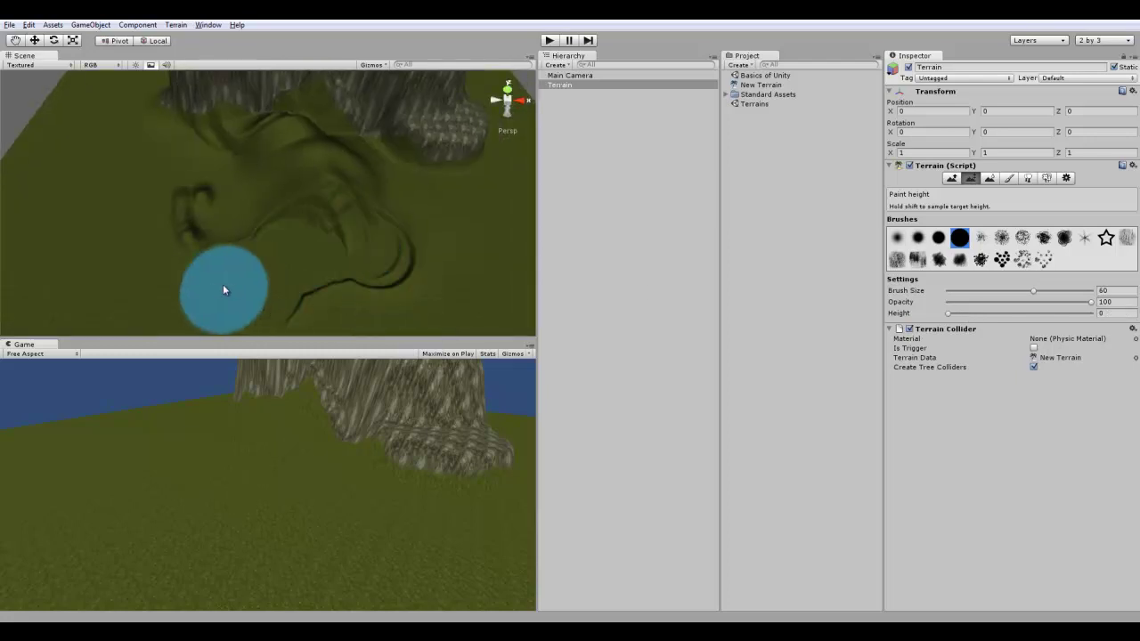
pyautogui.moveTo(1033, 291); pyautogui.dragTo(1093, 292)
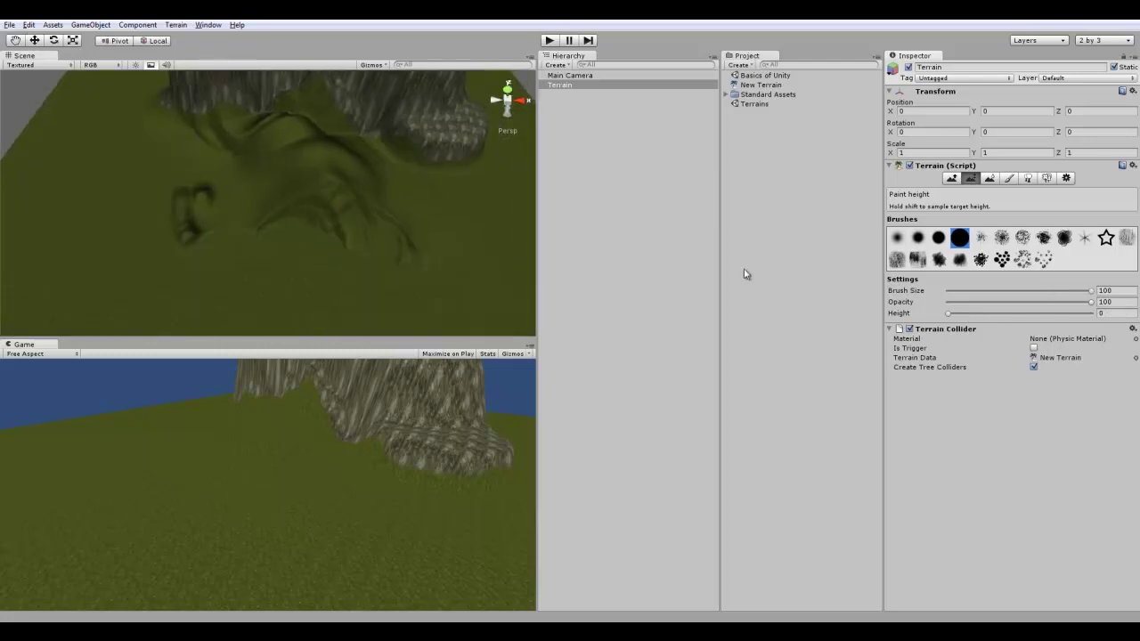
pyautogui.scroll(-4, 381, 273)
pyautogui.moveTo(324, 225)
pyautogui.mouseDown()
pyautogui.moveTo(256, 179)
pyautogui.moveTo(315, 178)
pyautogui.moveTo(206, 159)
pyautogui.mouseUp()
pyautogui.moveTo(277, 161); pyautogui.dragTo(383, 203)
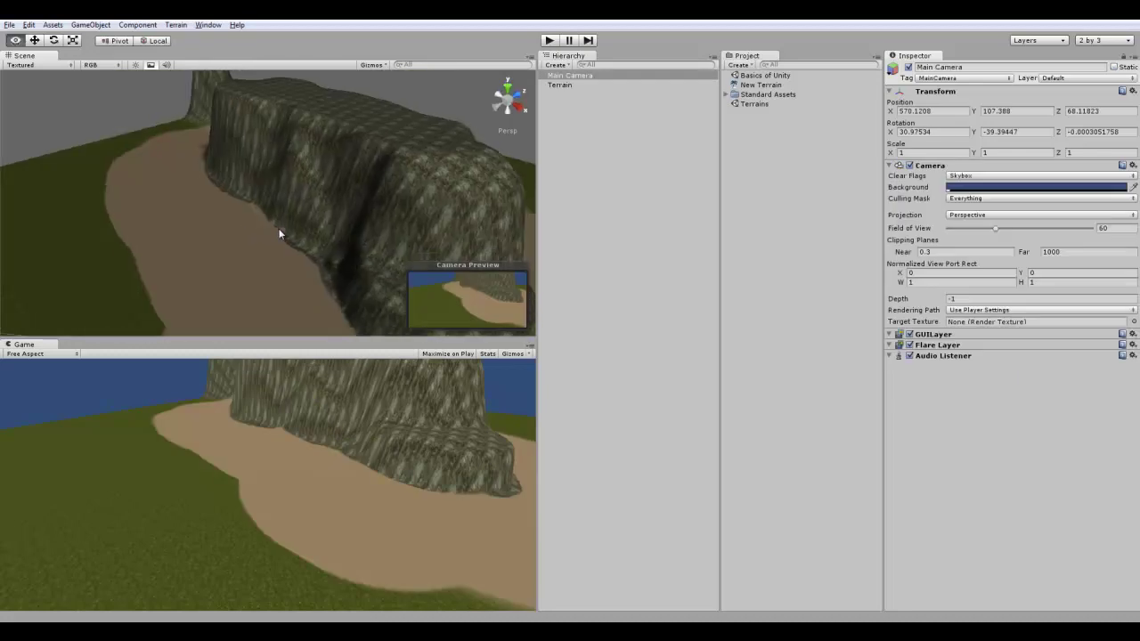
# Step: Select the terrain and activate the Place Trees tool
pyautogui.moveTo(279, 234)
pyautogui.keyDown('alt'); pyautogui.mouseDown()
pyautogui.moveTo(456, 255)
pyautogui.moveTo(365, 94)
pyautogui.moveTo(463, 143)
pyautogui.moveTo(669, 196)
pyautogui.moveTo(338, 253)
pyautogui.moveTo(260, 292)
pyautogui.moveTo(358, 233)
pyautogui.moveTo(418, 227)
pyautogui.mouseUp(); pyautogui.keyUp('alt')
pyautogui.click(259, 292)
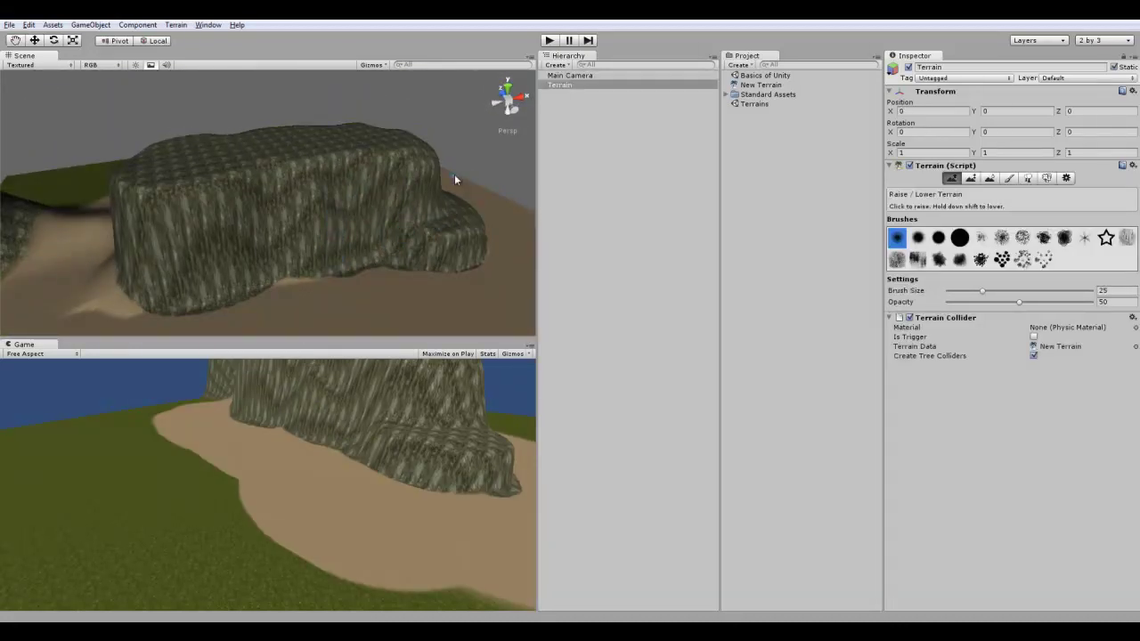
pyautogui.click(1009, 178)
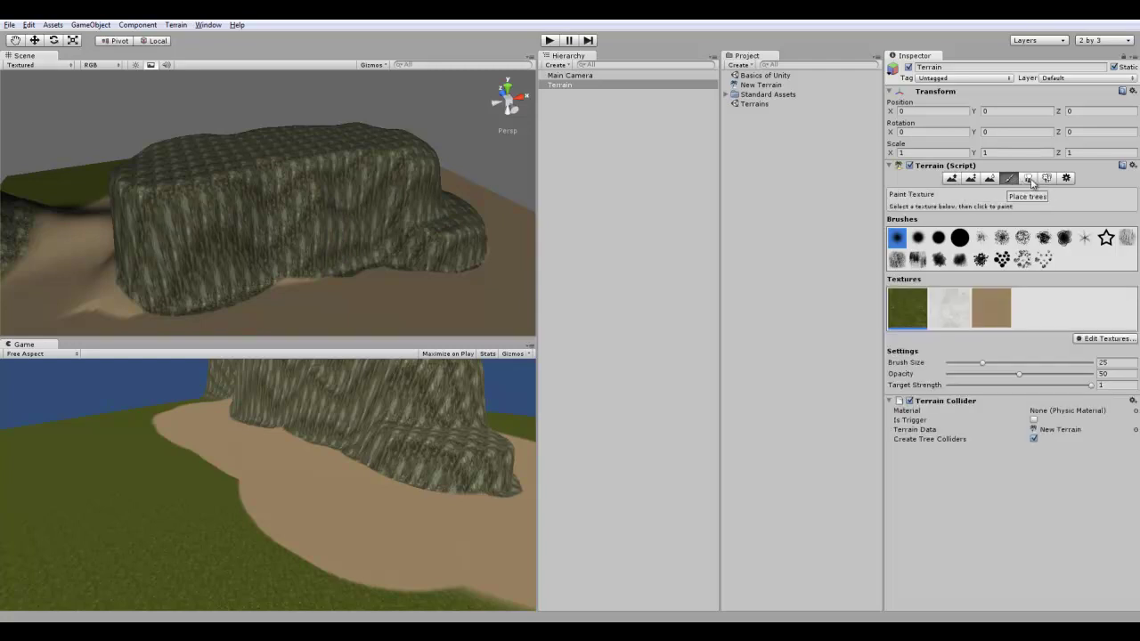
pyautogui.click(1029, 179)
pyautogui.scroll(3, 331, 246)
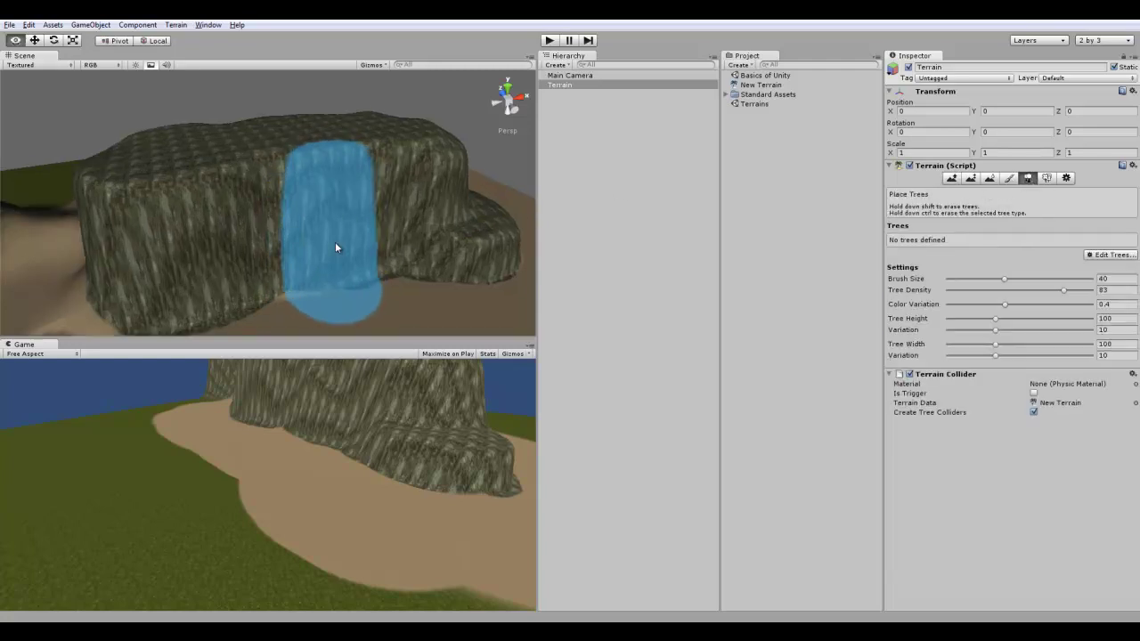
pyautogui.moveTo(334, 241)
pyautogui.keyDown('alt'); pyautogui.mouseDown()
pyautogui.moveTo(362, 238)
pyautogui.moveTo(365, 254)
pyautogui.mouseUp(); pyautogui.keyUp('alt')
pyautogui.moveTo(293, 265)
pyautogui.keyDown('alt'); pyautogui.mouseDown()
pyautogui.moveTo(469, 193)
pyautogui.moveTo(394, 198)
pyautogui.moveTo(436, 183)
pyautogui.moveTo(107, 225)
pyautogui.moveTo(572, 255)
pyautogui.mouseUp(); pyautogui.keyUp('alt')
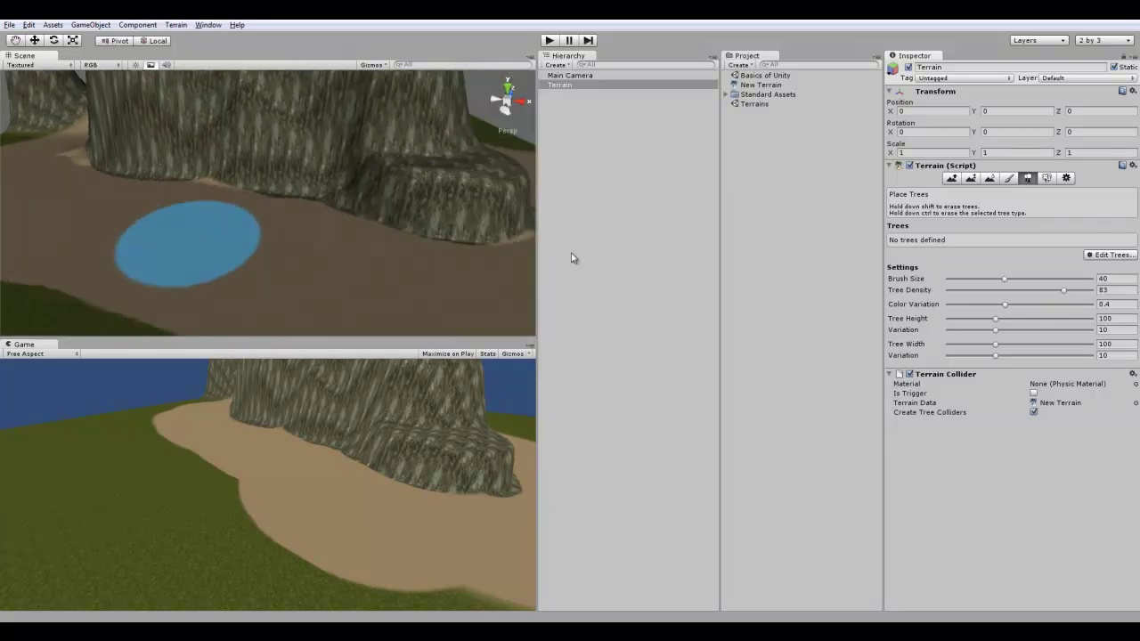
# Step: Add the Palm as a terrain tree with bend factor 0
pyautogui.click(1095, 256)
pyautogui.click(1101, 265)
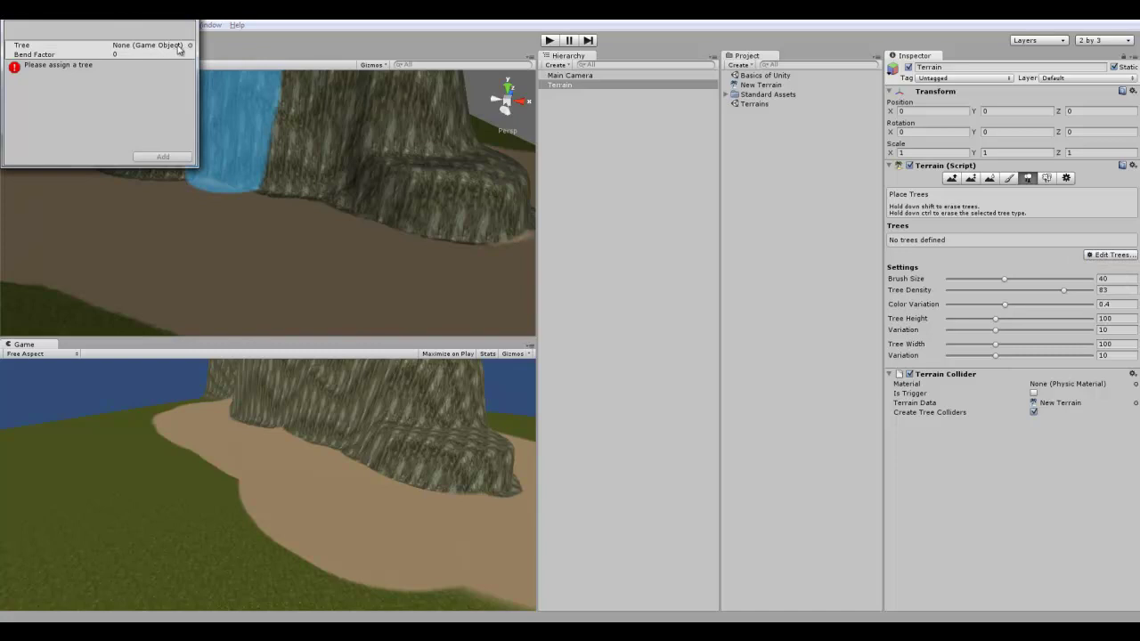
pyautogui.click(191, 46)
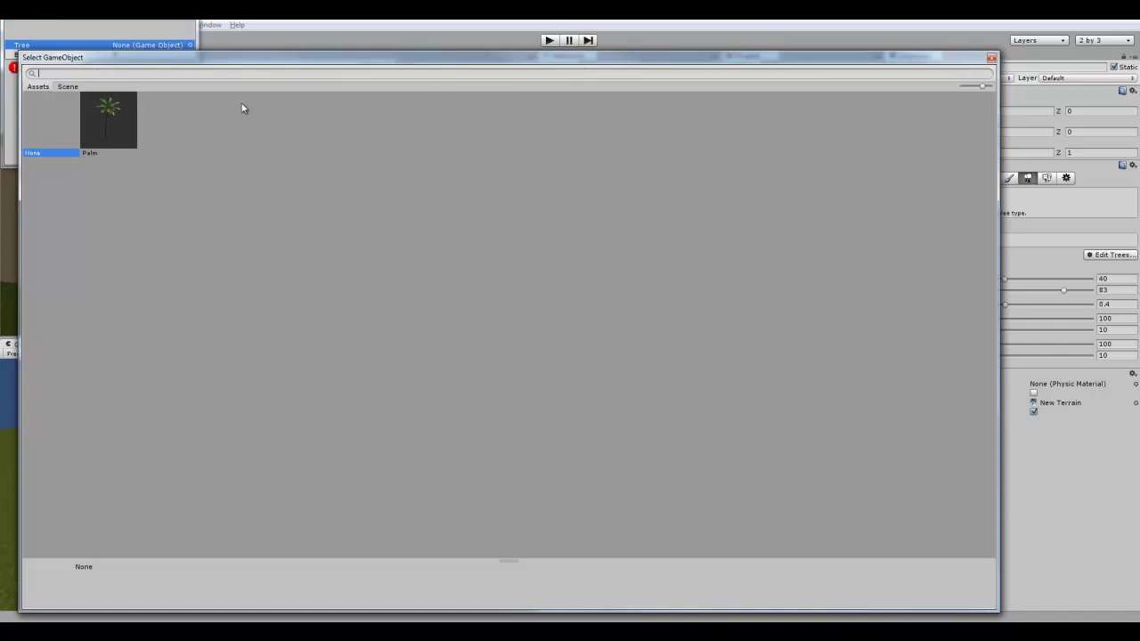
pyautogui.doubleClick(109, 117)
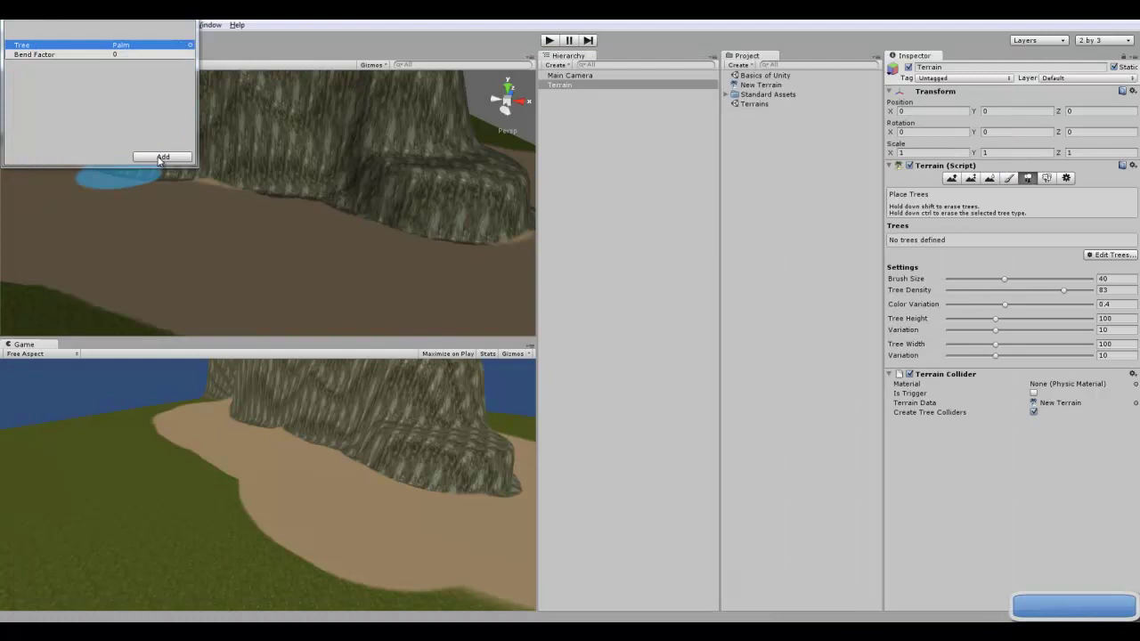
pyautogui.click(148, 55)
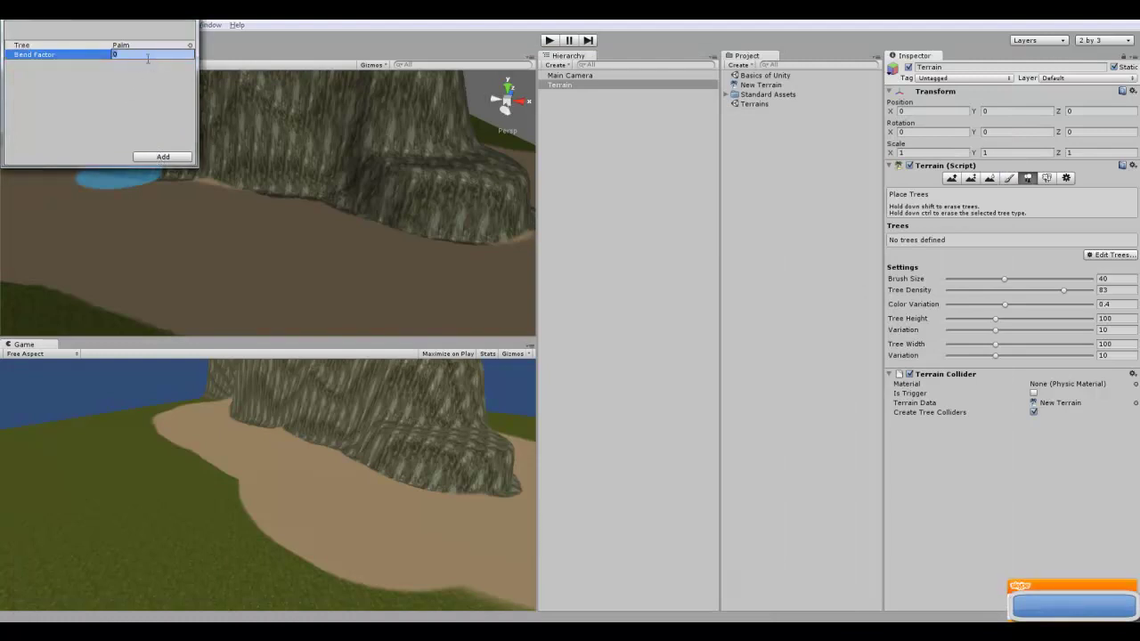
pyautogui.click(163, 157)
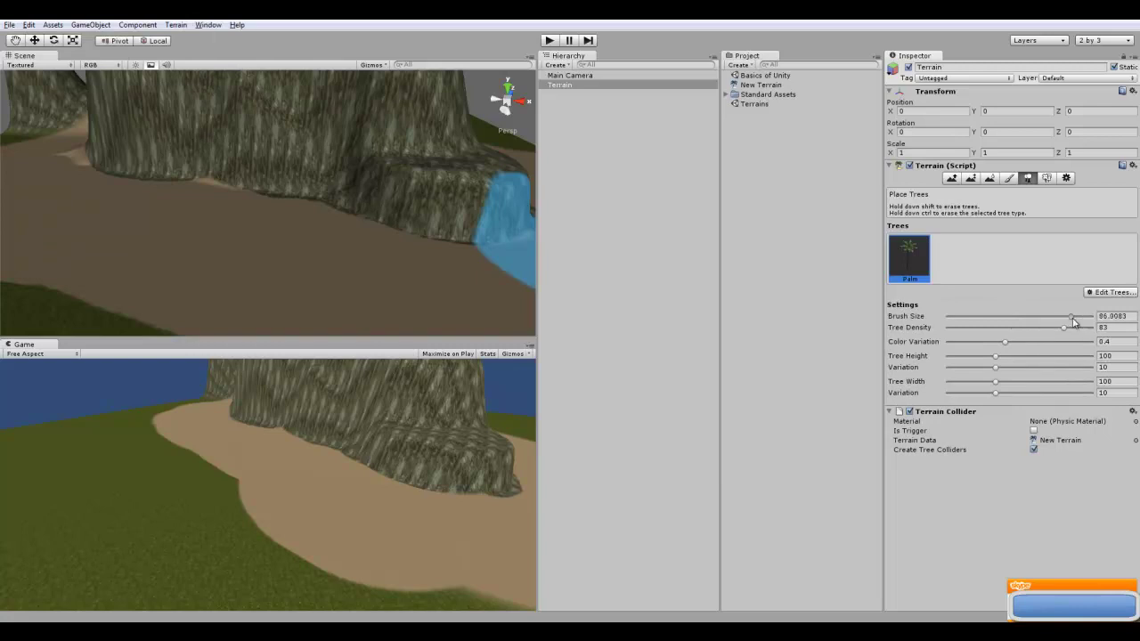
# Step: Using brush size about 92, place test patches of palms on the sand at tree densities 100 and 70, undoing each
pyautogui.moveTo(400, 264); pyautogui.dragTo(228, 221, button='right')
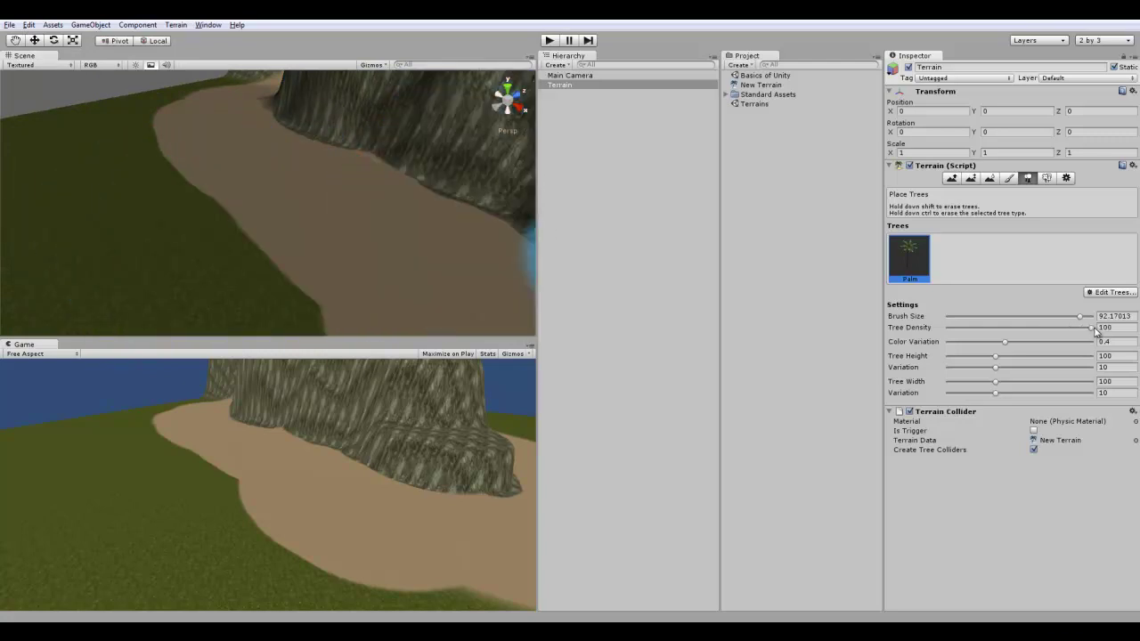
pyautogui.moveTo(1047, 334); pyautogui.dragTo(1095, 328)
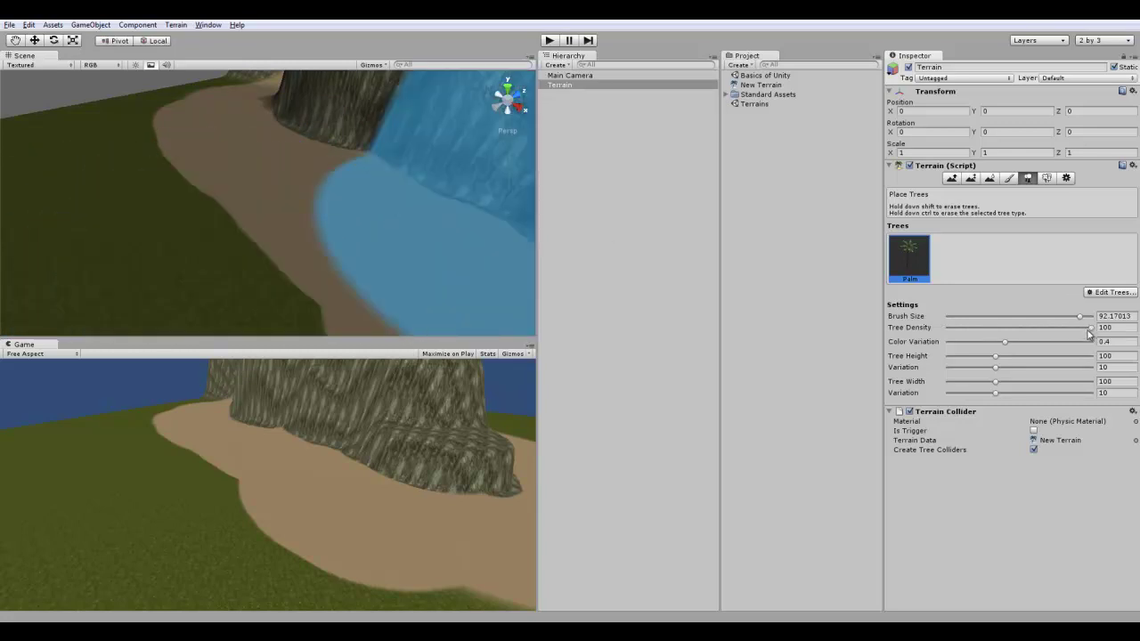
pyautogui.moveTo(231, 197)
pyautogui.mouseDown()
pyautogui.moveTo(255, 183)
pyautogui.moveTo(246, 190)
pyautogui.moveTo(265, 203)
pyautogui.moveTo(254, 193)
pyautogui.moveTo(715, 267)
pyautogui.moveTo(375, 269)
pyautogui.mouseUp()
pyautogui.hotkey('ctrl', 'z')
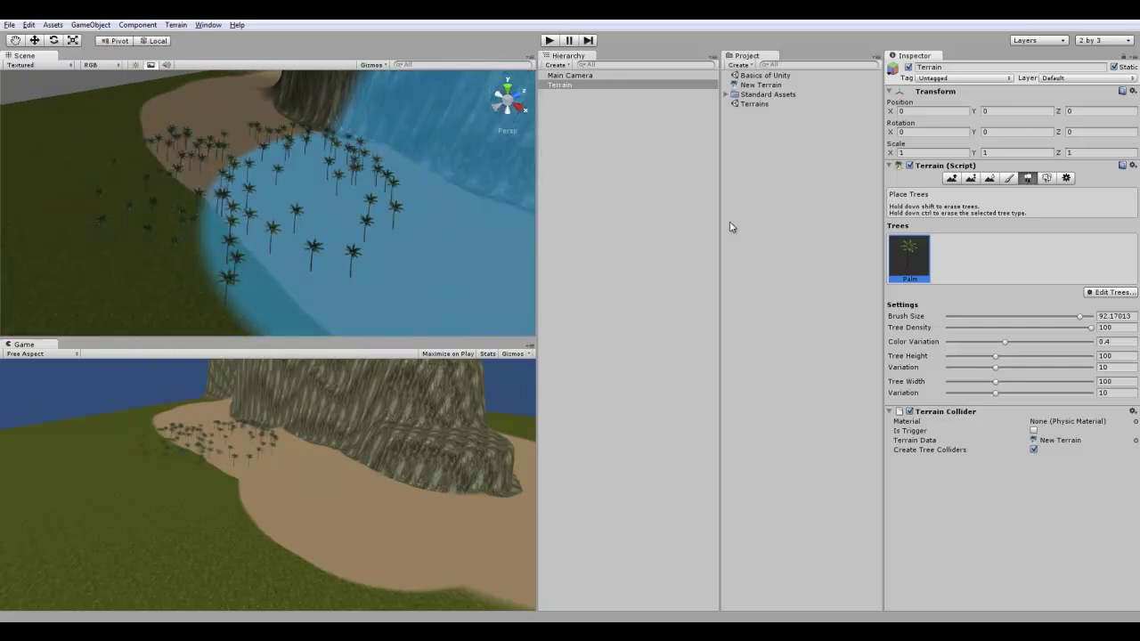
pyautogui.hotkey('ctrl', 'z')
pyautogui.moveTo(1090, 327); pyautogui.dragTo(1007, 328)
pyautogui.moveTo(149, 196)
pyautogui.mouseDown()
pyautogui.moveTo(178, 199)
pyautogui.moveTo(219, 160)
pyautogui.moveTo(242, 203)
pyautogui.moveTo(281, 214)
pyautogui.moveTo(130, 130)
pyautogui.moveTo(280, 163)
pyautogui.mouseUp()
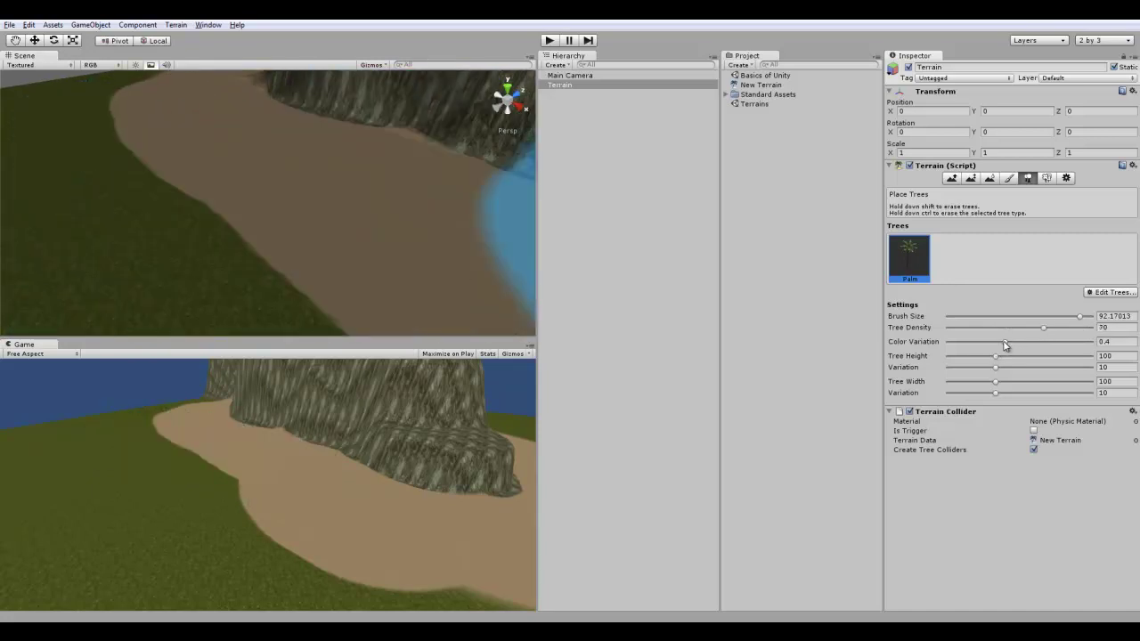
# Step: Try a patch of palms with color variation about 0.92, inspect the trees up close, and undo the placement
pyautogui.scroll(4, 172, 163)
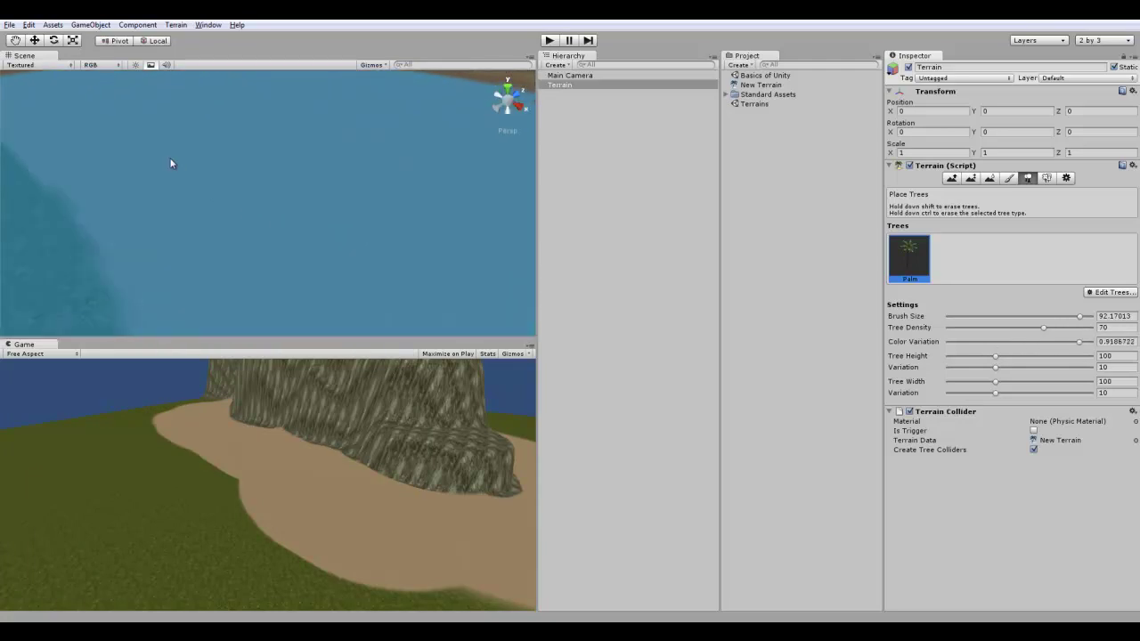
pyautogui.click(174, 164)
pyautogui.scroll(3, 197, 183)
pyautogui.moveTo(199, 183); pyautogui.dragTo(463, 133, button='right')
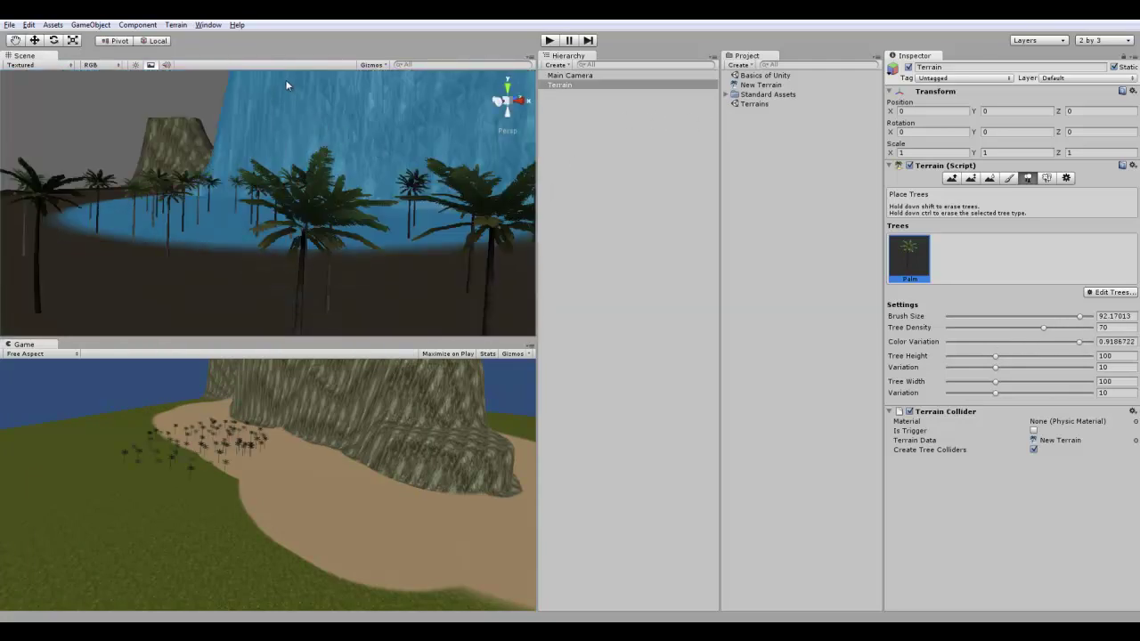
pyautogui.scroll(-5, 210, 118)
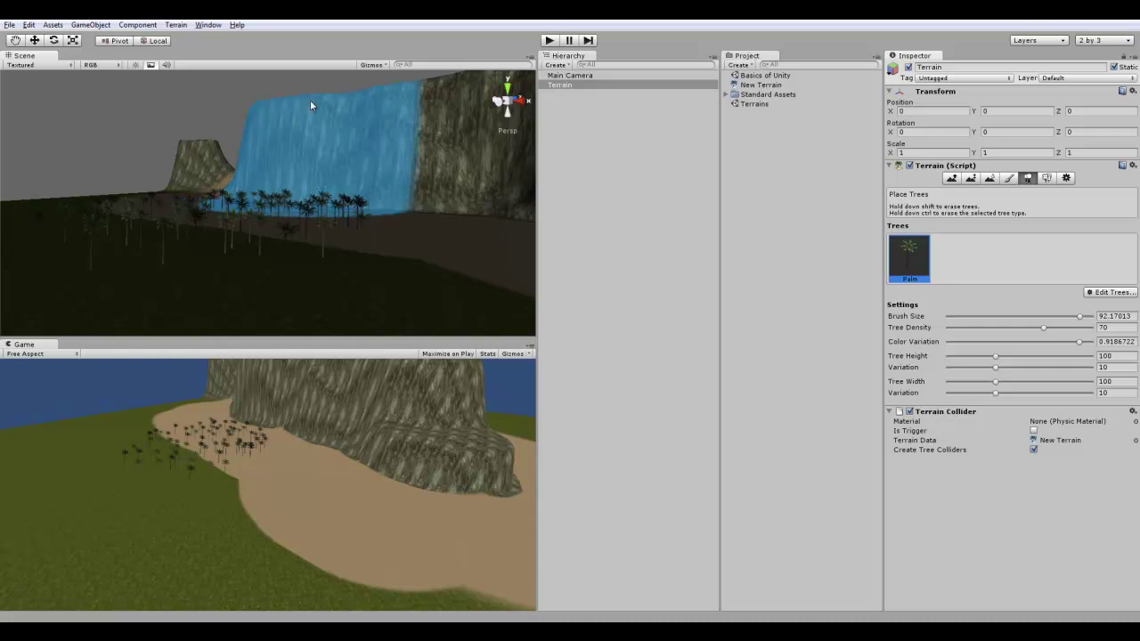
pyautogui.hotkey('ctrl', 'z')
# Step: Set color variation to about 0.08 and tree height to 200, place a test patch of palms, and undo it
pyautogui.moveTo(285, 161); pyautogui.dragTo(436, 313, button='right')
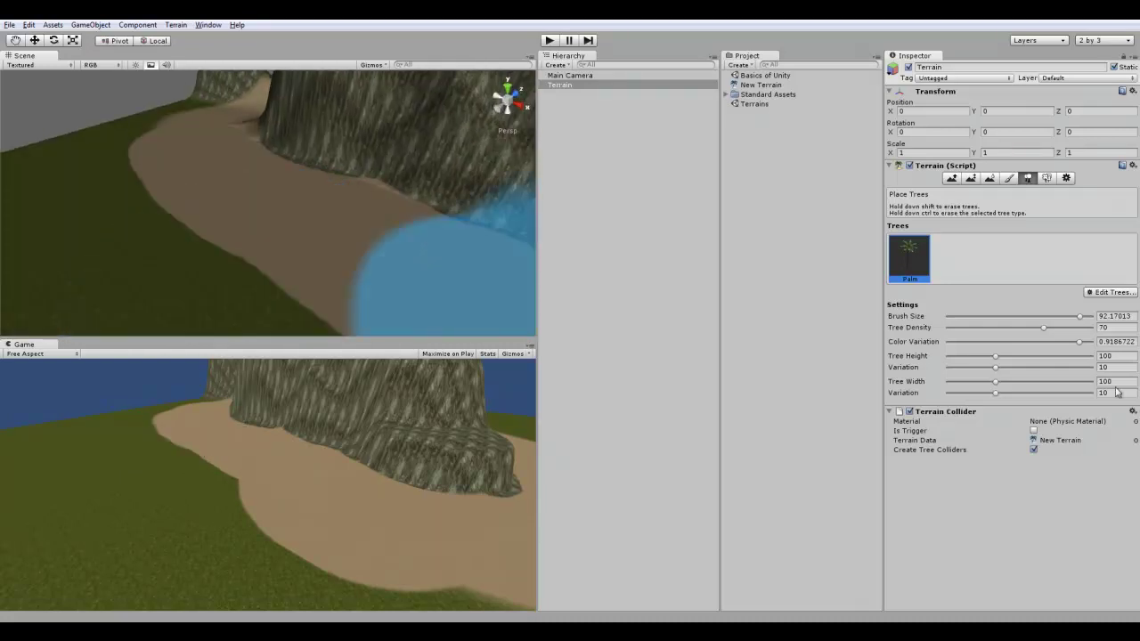
pyautogui.moveTo(1082, 340); pyautogui.dragTo(1024, 344)
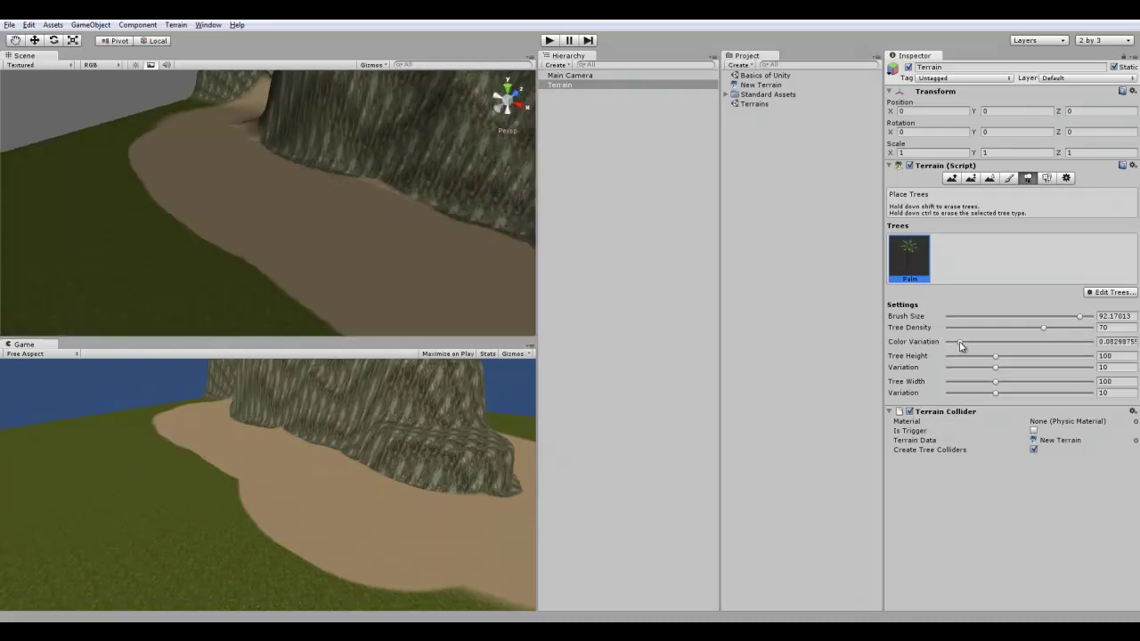
pyautogui.keyDown('alt'); pyautogui.moveTo(458, 268); pyautogui.dragTo(486, 214); pyautogui.keyUp('alt')
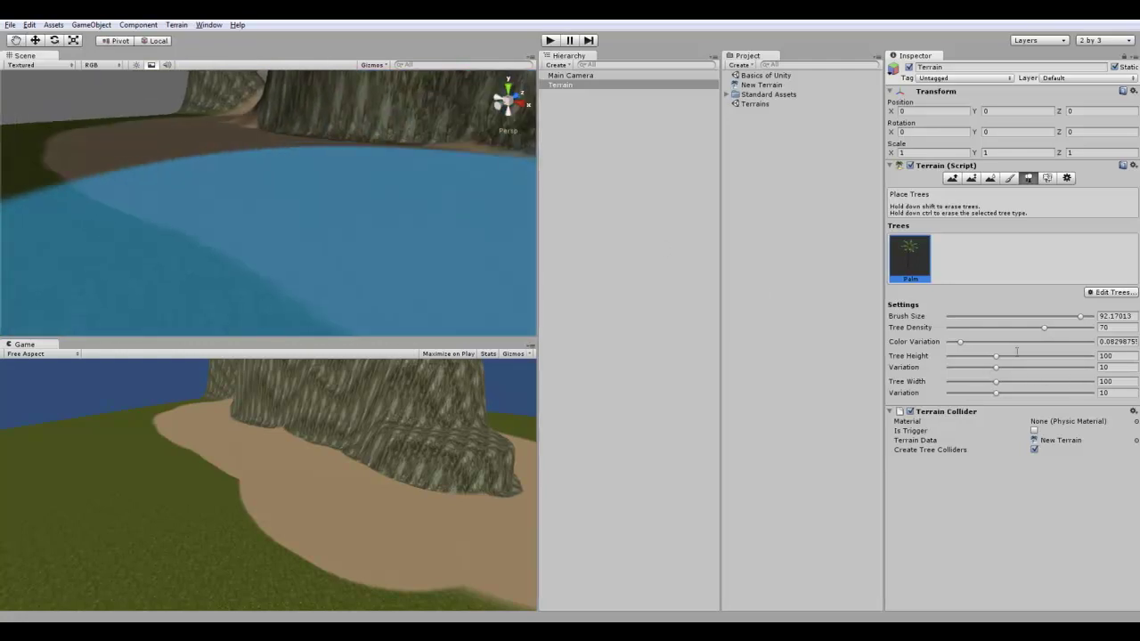
pyautogui.moveTo(996, 356); pyautogui.dragTo(1093, 358)
pyautogui.keyDown('alt'); pyautogui.moveTo(264, 222); pyautogui.dragTo(256, 216); pyautogui.keyUp('alt')
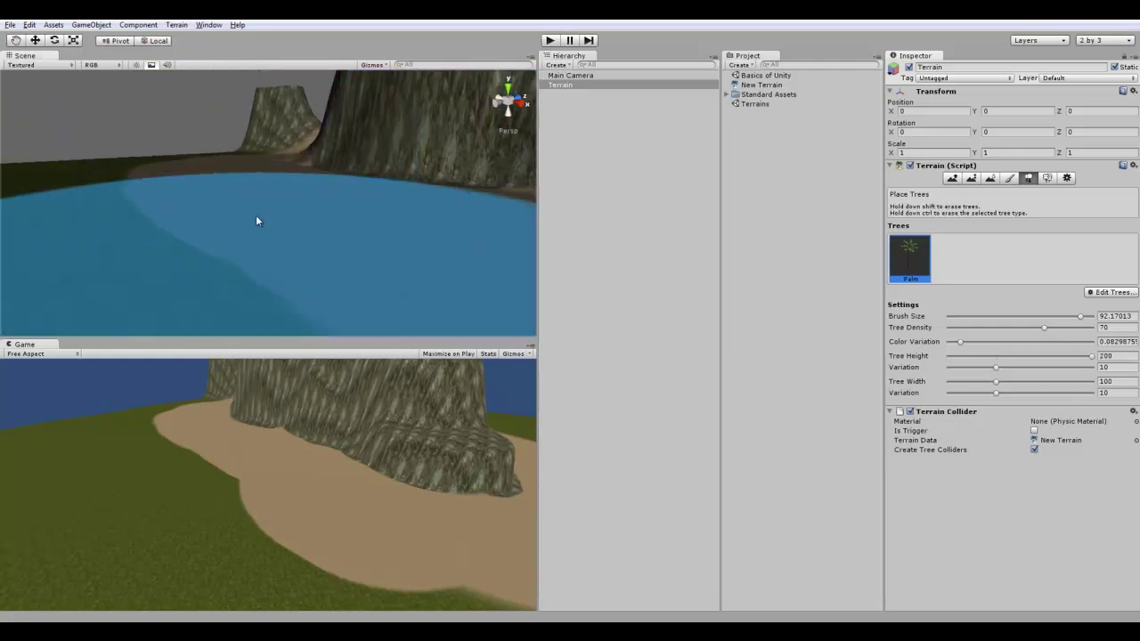
pyautogui.click(284, 255)
pyautogui.keyDown('alt'); pyautogui.moveTo(285, 257); pyautogui.dragTo(421, 203); pyautogui.keyUp('alt')
pyautogui.scroll(4, 258, 228)
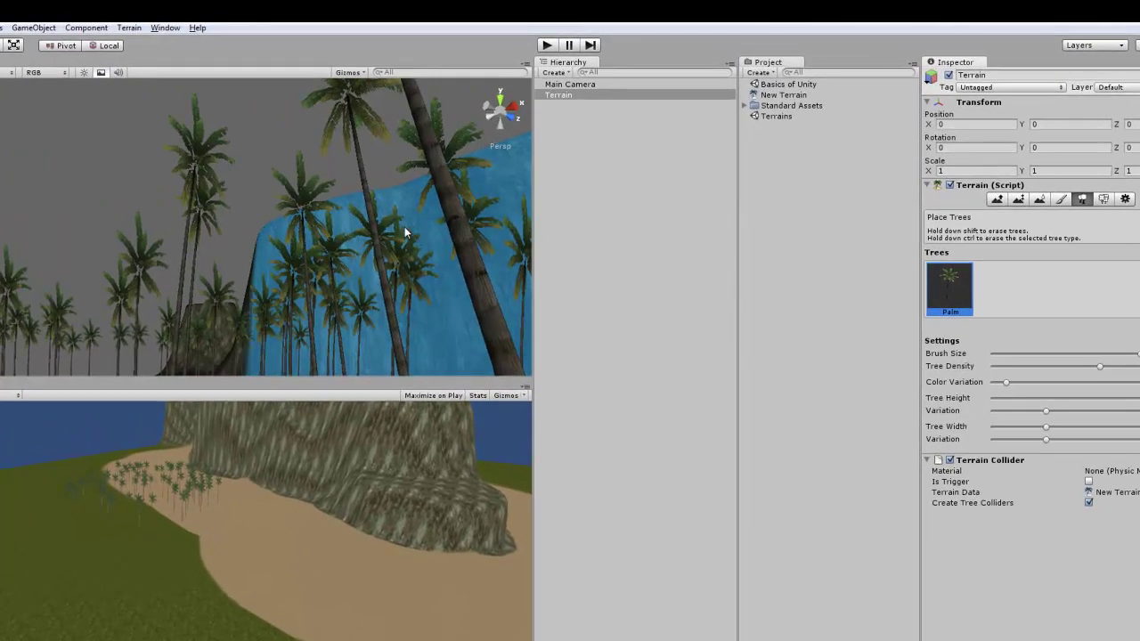
pyautogui.moveTo(404, 231); pyautogui.dragTo(977, 371, button='right')
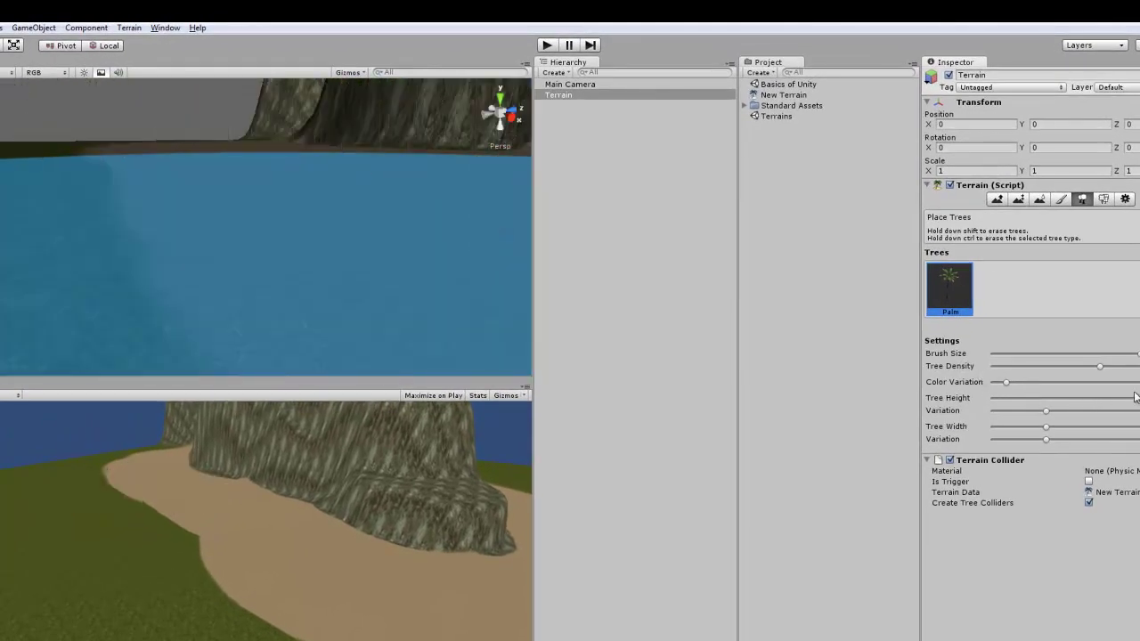
# Step: Try a patch of palms at the minimum tree height, inspect it up close, and remove it
pyautogui.click(262, 249)
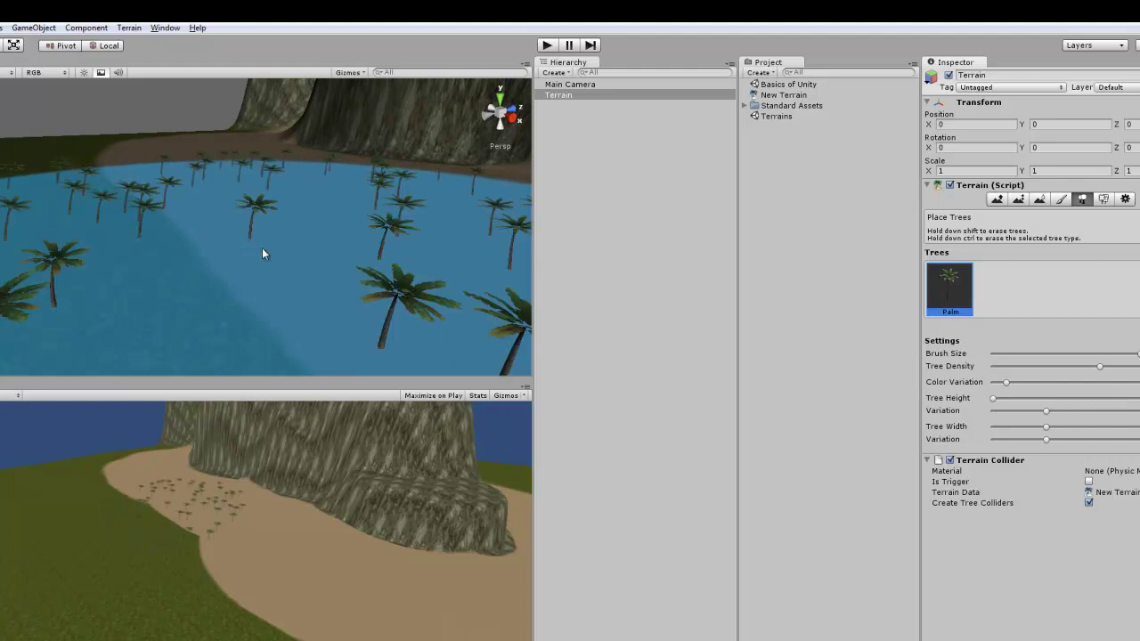
pyautogui.scroll(4, 262, 248)
pyautogui.moveTo(256, 237)
pyautogui.mouseDown(button='right')
pyautogui.moveTo(451, 202)
pyautogui.moveTo(518, 211)
pyautogui.moveTo(434, 252)
pyautogui.mouseUp(button='right')
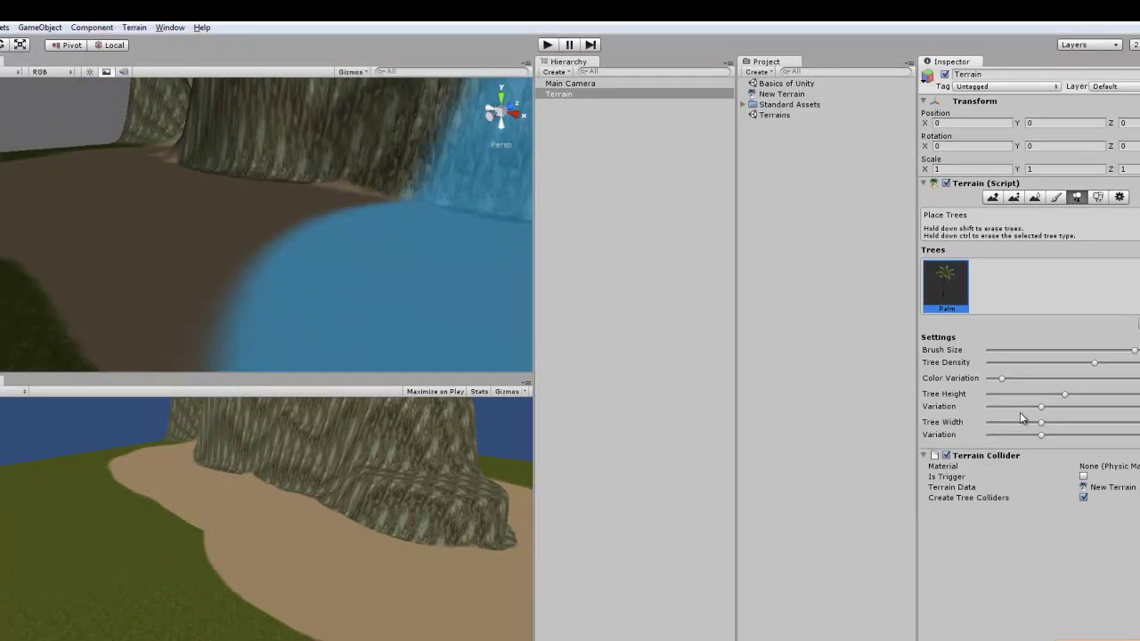
# Step: Set tree height to 122 and its variation to 19, place a test patch of palms, and undo it
pyautogui.moveTo(1041, 406); pyautogui.dragTo(1064, 409)
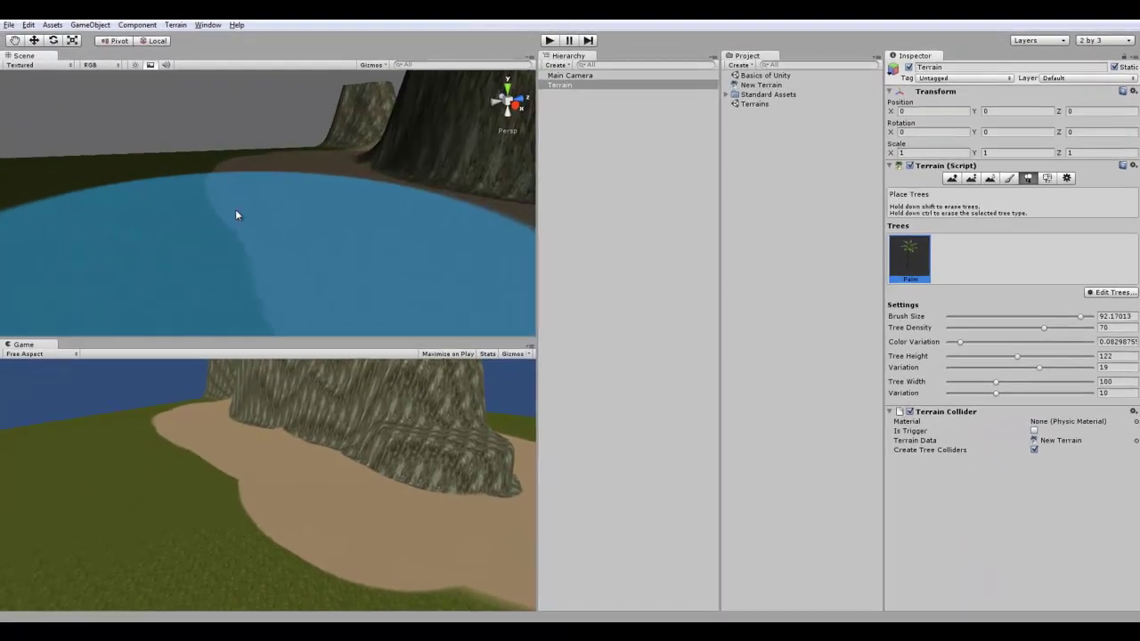
pyautogui.moveTo(142, 233)
pyautogui.mouseDown()
pyautogui.moveTo(178, 262)
pyautogui.moveTo(209, 238)
pyautogui.mouseUp()
pyautogui.moveTo(299, 215)
pyautogui.keyDown('alt'); pyautogui.mouseDown()
pyautogui.moveTo(225, 165)
pyautogui.moveTo(153, 184)
pyautogui.moveTo(231, 190)
pyautogui.moveTo(377, 245)
pyautogui.mouseUp(); pyautogui.keyUp('alt')
pyautogui.hotkey('ctrl', 'z')
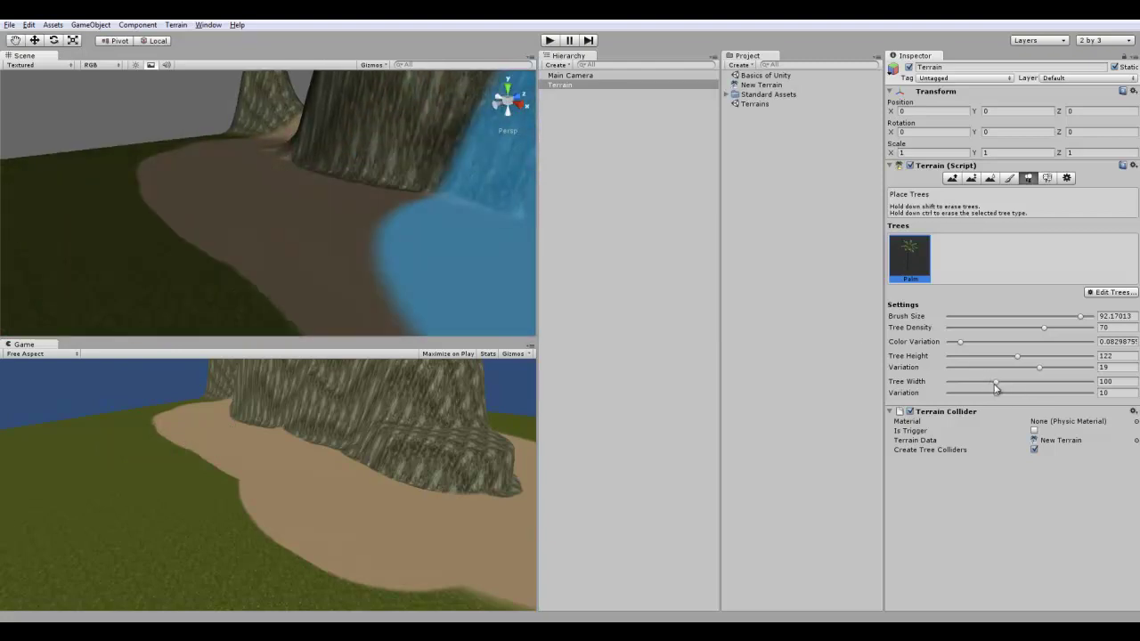
# Step: Set tree width to 200 and its variation to 26, placing a test patch of palms with each setting
pyautogui.moveTo(996, 384); pyautogui.dragTo(1094, 385)
pyautogui.click(230, 310)
pyautogui.keyDown('alt'); pyautogui.moveTo(230, 311); pyautogui.dragTo(300, 191); pyautogui.keyUp('alt')
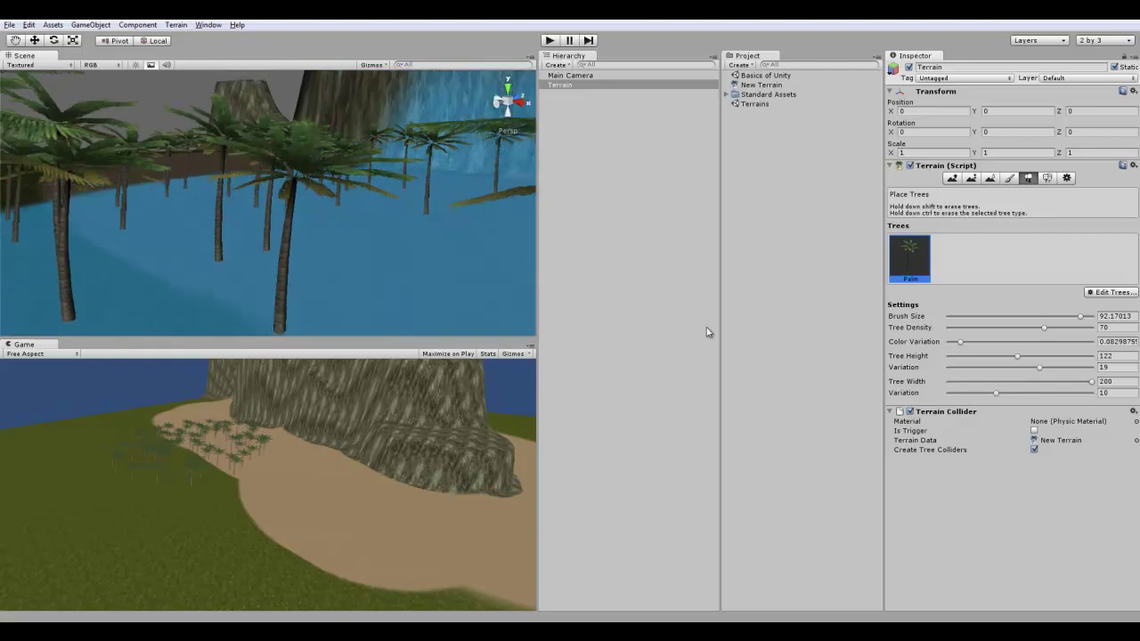
pyautogui.moveTo(1025, 395); pyautogui.dragTo(1072, 394)
pyautogui.click(357, 243)
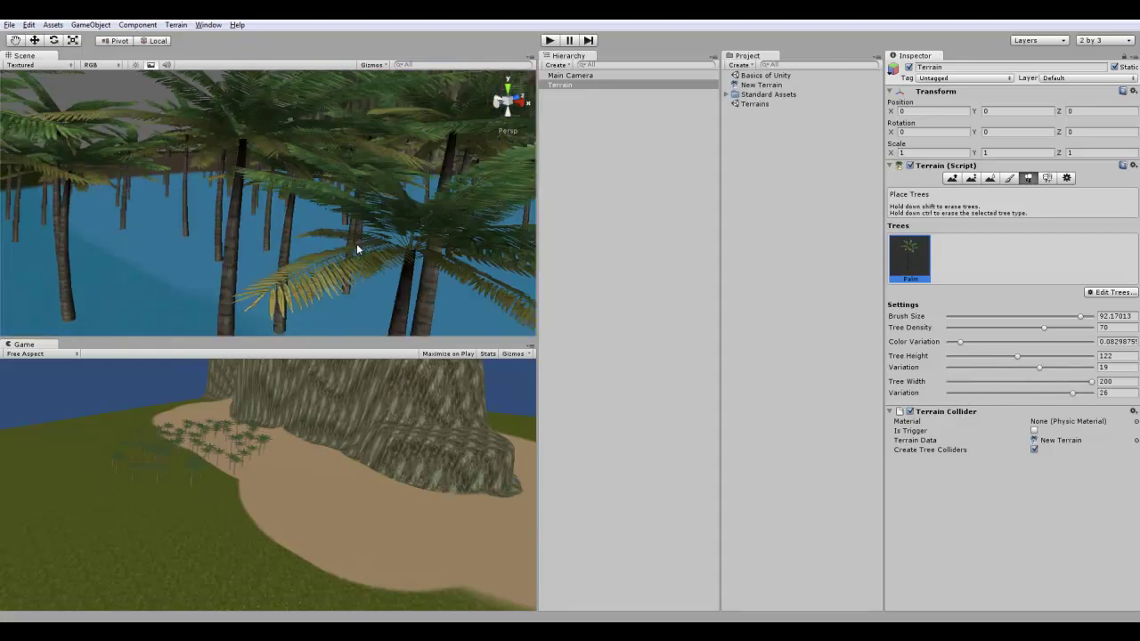
# Step: Place another patch of widened palms, inspect it up close, and erase all the test palms
pyautogui.scroll(-8, 274, 227)
pyautogui.keyDown('shift'); pyautogui.click(292, 237); pyautogui.keyUp('shift')
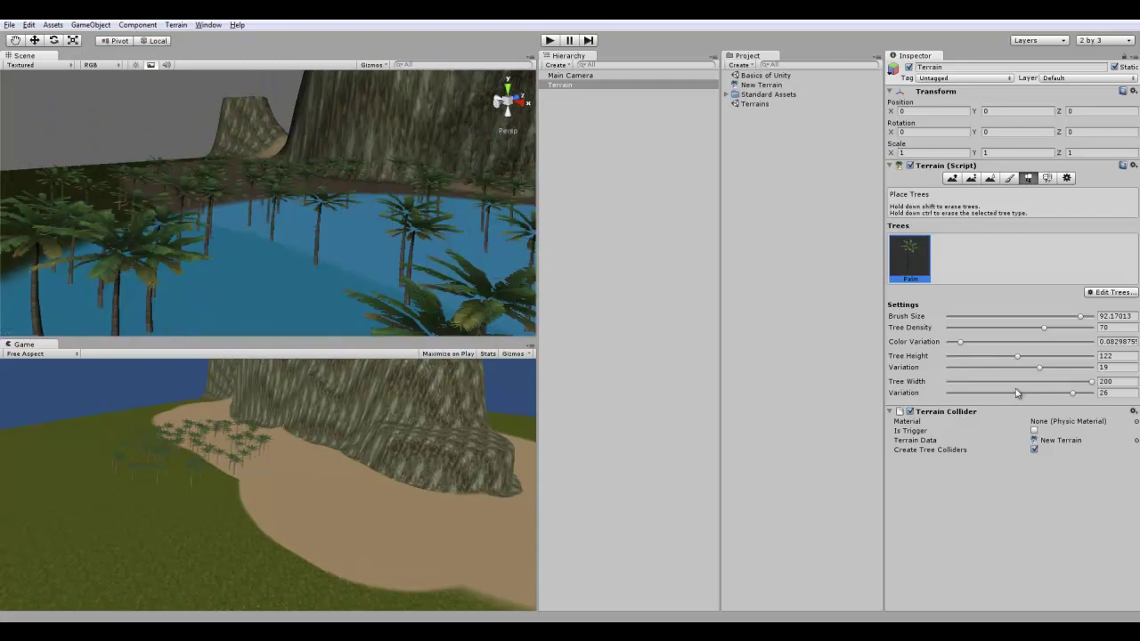
pyautogui.moveTo(450, 253)
pyautogui.keyDown('shift'); pyautogui.mouseDown()
pyautogui.moveTo(219, 237)
pyautogui.moveTo(238, 263)
pyautogui.moveTo(268, 249)
pyautogui.moveTo(288, 270)
pyautogui.moveTo(419, 267)
pyautogui.moveTo(377, 275)
pyautogui.moveTo(295, 251)
pyautogui.mouseUp(); pyautogui.keyUp('shift')
pyautogui.click(220, 235)
pyautogui.scroll(6, 219, 228)
pyautogui.scroll(5, 238, 262)
pyautogui.scroll(-6, 296, 251)
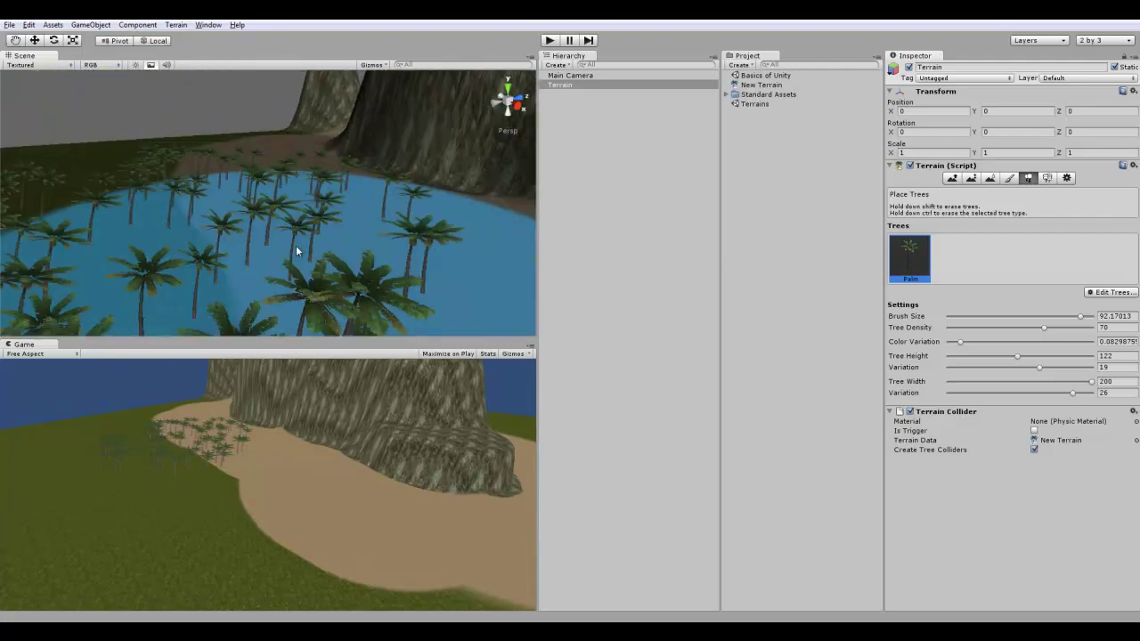
pyautogui.keyDown('shift'); pyautogui.moveTo(295, 186); pyautogui.dragTo(366, 323); pyautogui.keyUp('shift')
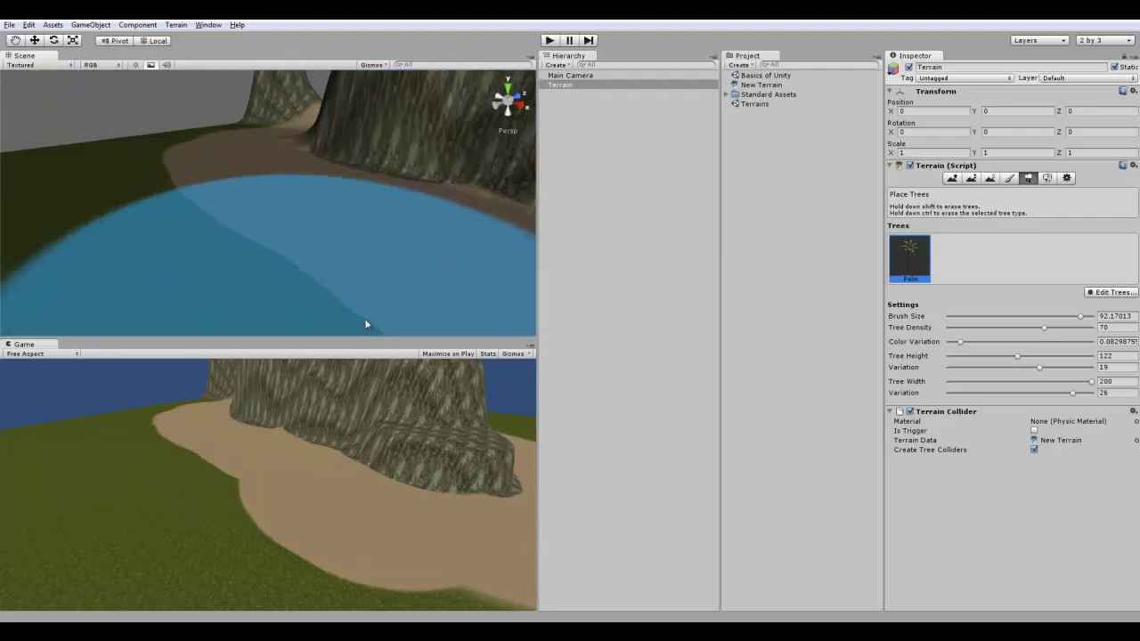
# Step: Set the tree brush size to about 53 and density to 34, and place several groups of palms around the cliffs
pyautogui.click(1048, 179)
pyautogui.click(1028, 178)
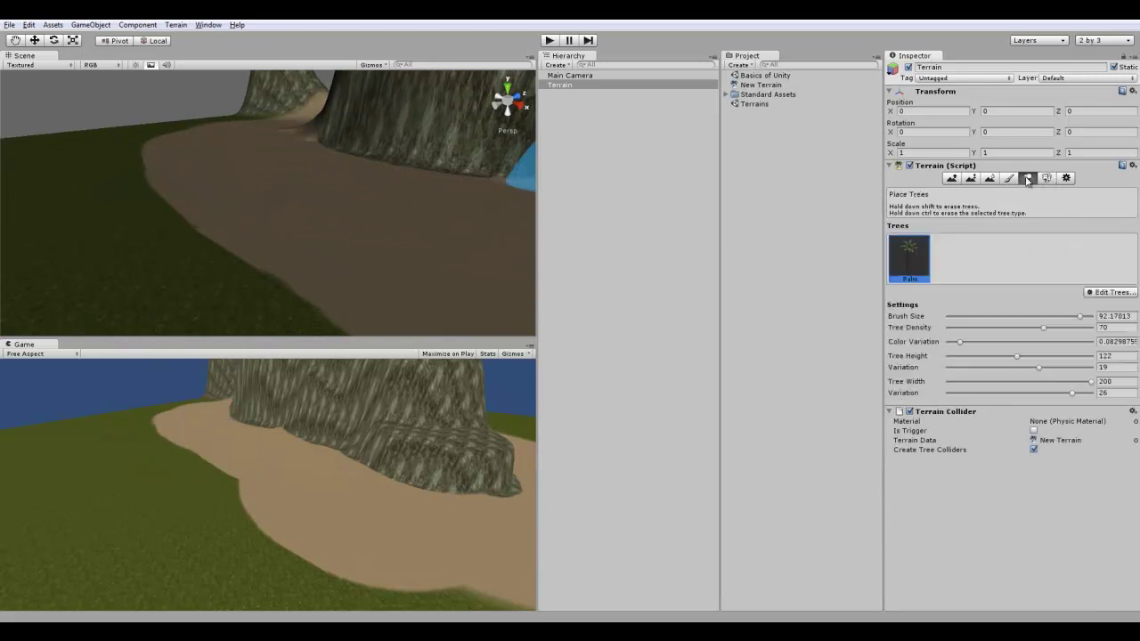
pyautogui.moveTo(922, 316); pyautogui.dragTo(889, 316)
pyautogui.moveTo(923, 328); pyautogui.dragTo(892, 327)
pyautogui.scroll(-5, 348, 239)
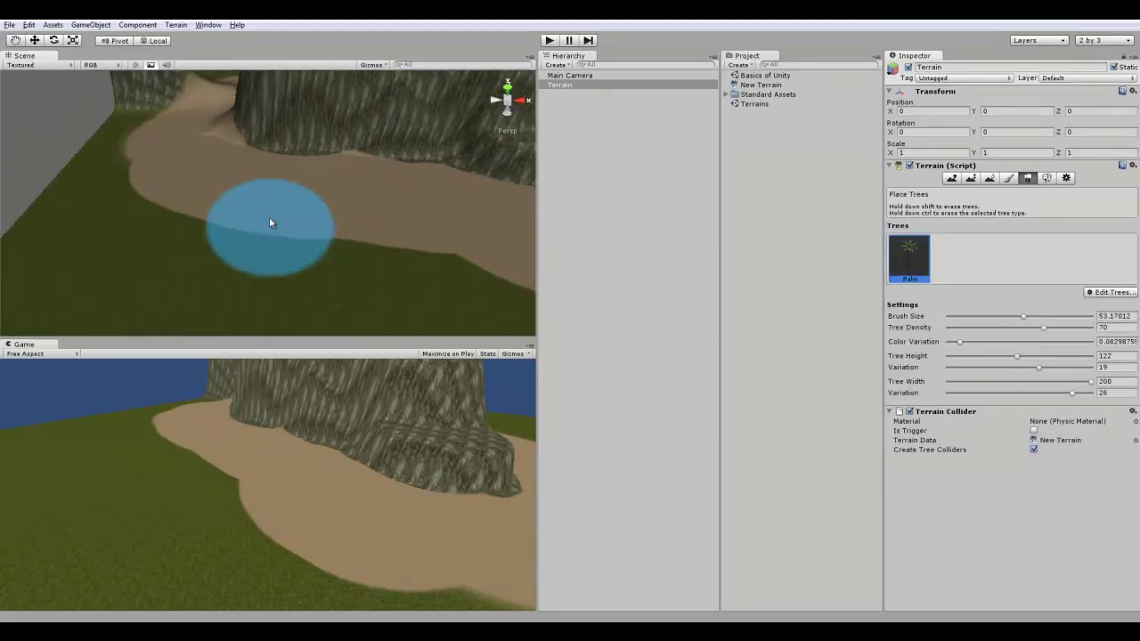
pyautogui.keyDown('alt'); pyautogui.moveTo(270, 222); pyautogui.dragTo(351, 222); pyautogui.keyUp('alt')
pyautogui.click(370, 197)
pyautogui.click(127, 280)
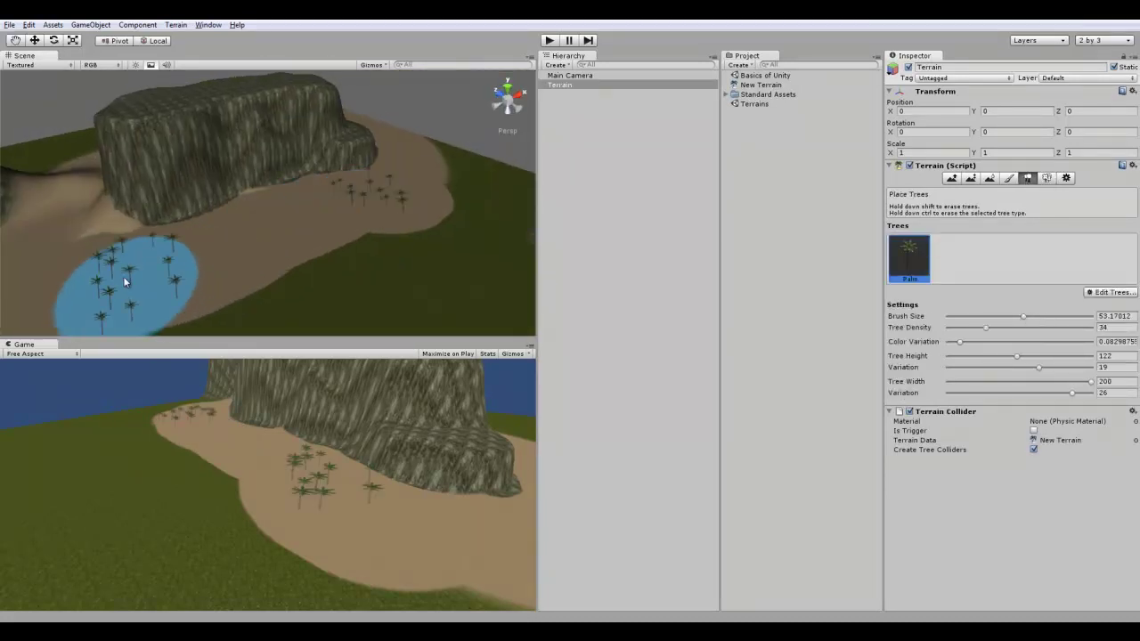
pyautogui.moveTo(127, 280)
pyautogui.keyDown('alt'); pyautogui.mouseDown()
pyautogui.moveTo(179, 276)
pyautogui.moveTo(48, 220)
pyautogui.moveTo(293, 283)
pyautogui.moveTo(407, 285)
pyautogui.moveTo(216, 271)
pyautogui.moveTo(240, 285)
pyautogui.moveTo(329, 233)
pyautogui.mouseUp(); pyautogui.keyUp('alt')
pyautogui.click(57, 279)
pyautogui.click(217, 271)
# Step: Start a new grass detail for the terrain and assign the Grass2 texture to it
pyautogui.click(1046, 178)
pyautogui.click(1109, 314)
pyautogui.click(1087, 318)
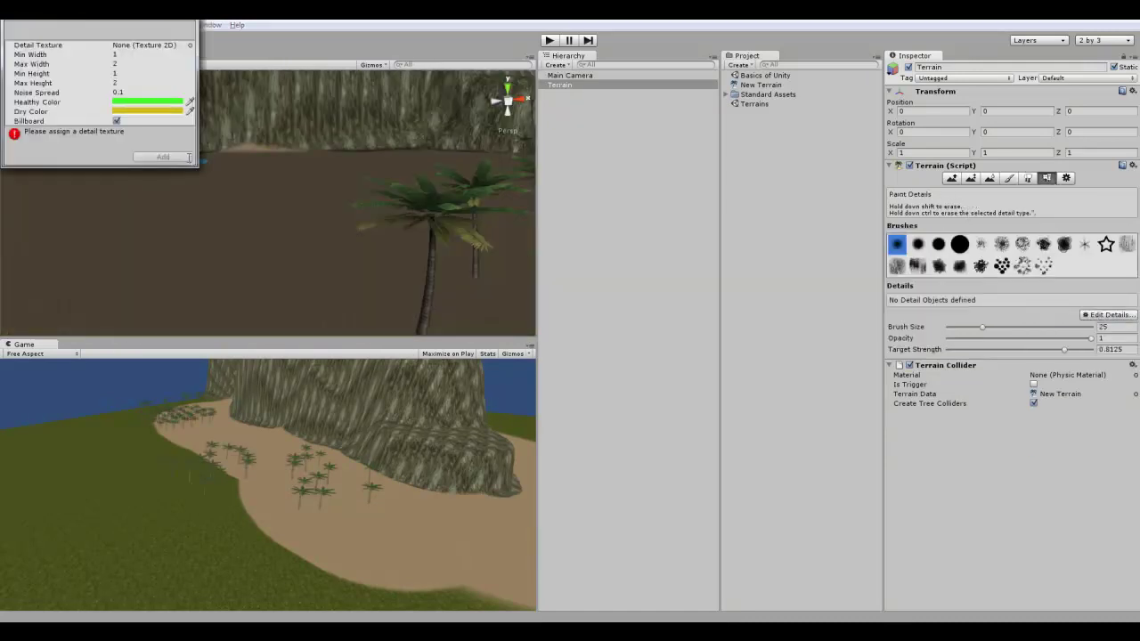
pyautogui.click(190, 45)
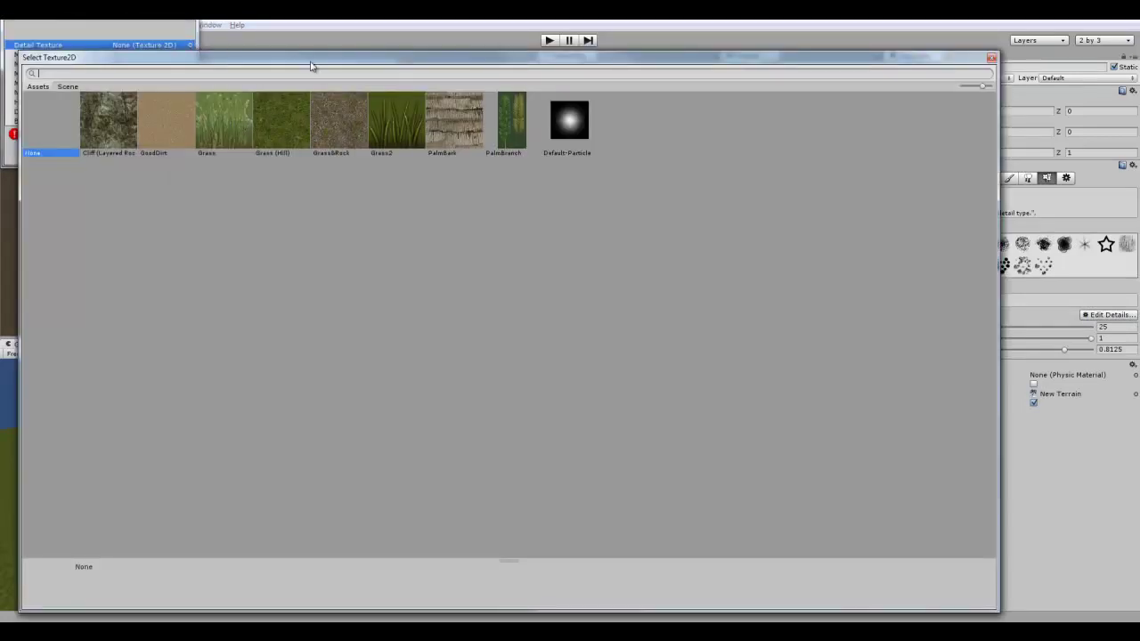
pyautogui.doubleClick(397, 125)
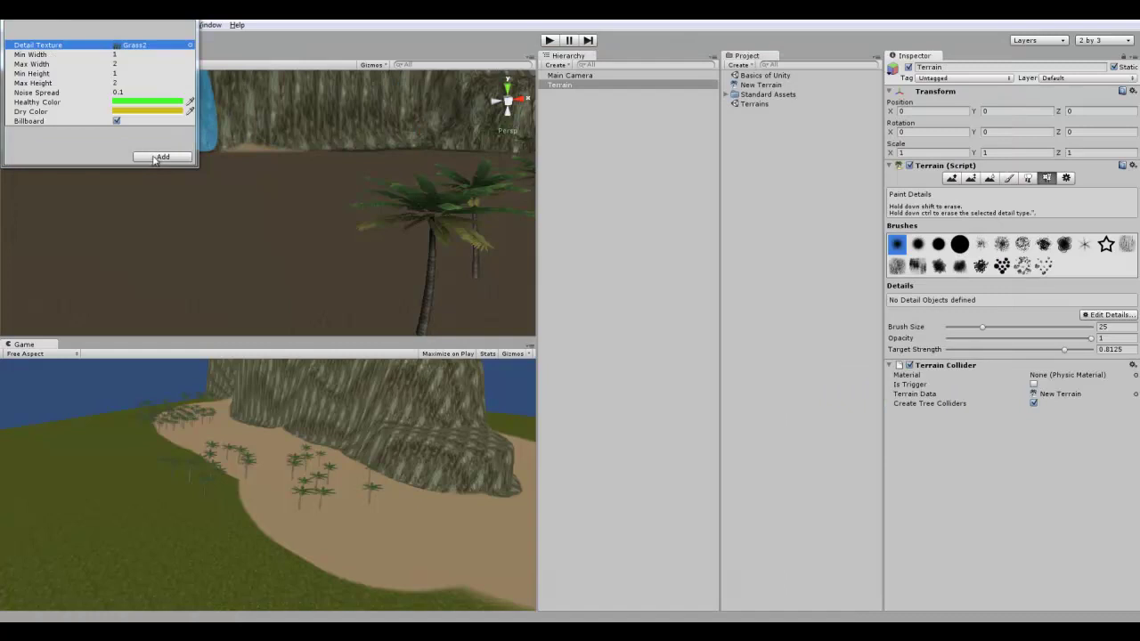
# Step: Set the grass's healthy color to gray, RGB 160, 160, 160, and add the grass detail
pyautogui.click(167, 106)
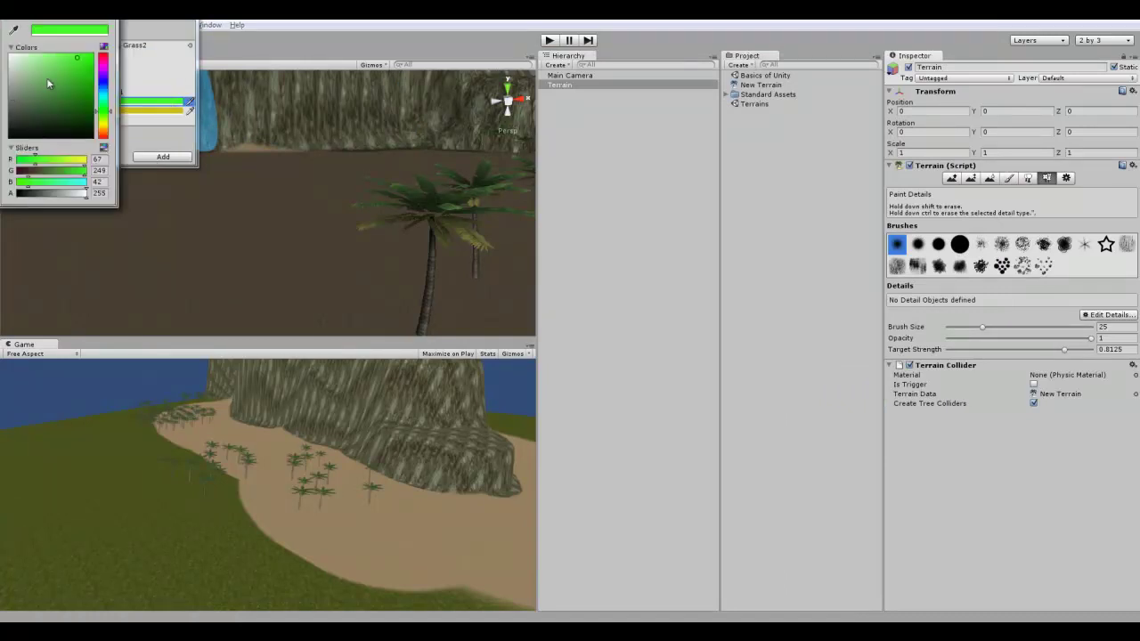
pyautogui.moveTo(84, 60); pyautogui.dragTo(2, 89)
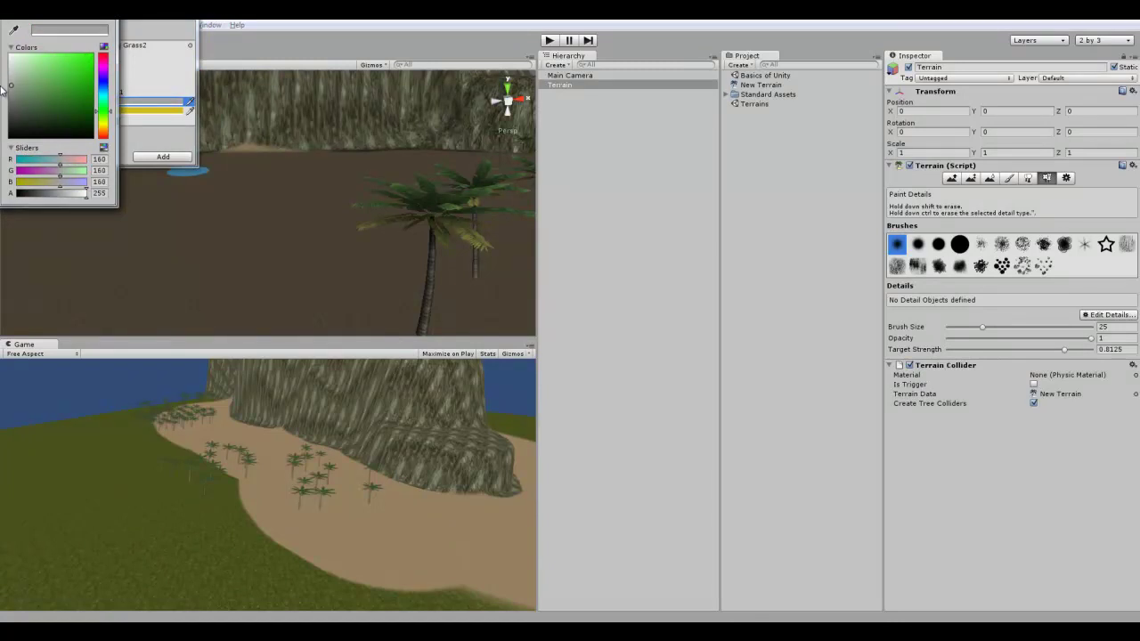
pyautogui.click(104, 13)
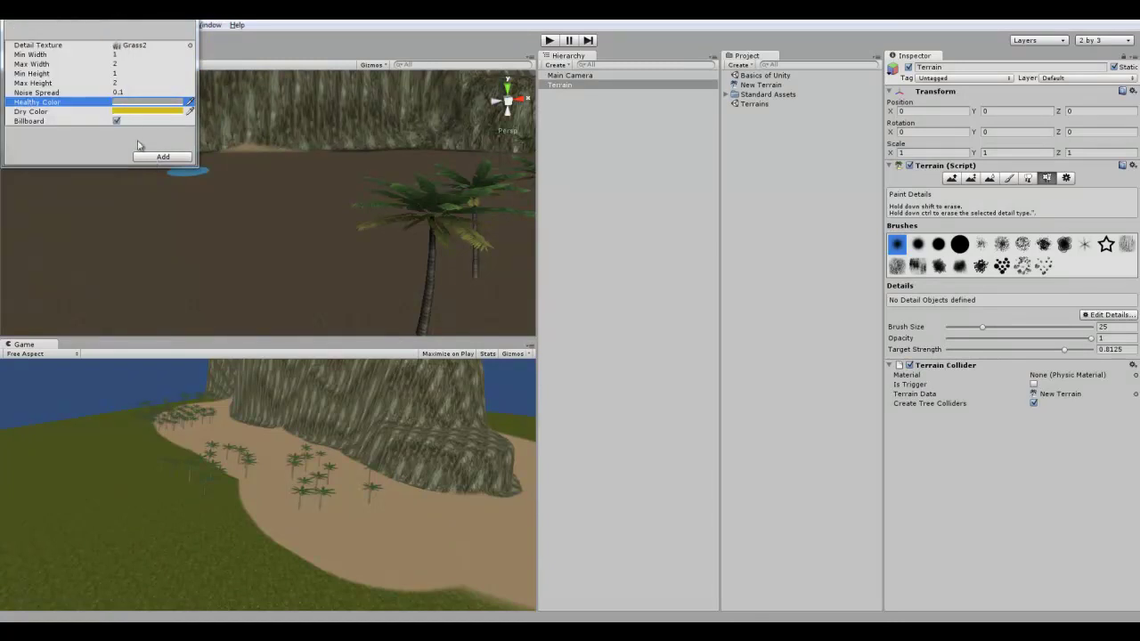
pyautogui.click(169, 156)
# Step: Try a dense patch of grass on the green ground, inspect it with scene lighting toggled, and remove it
pyautogui.scroll(4, 249, 227)
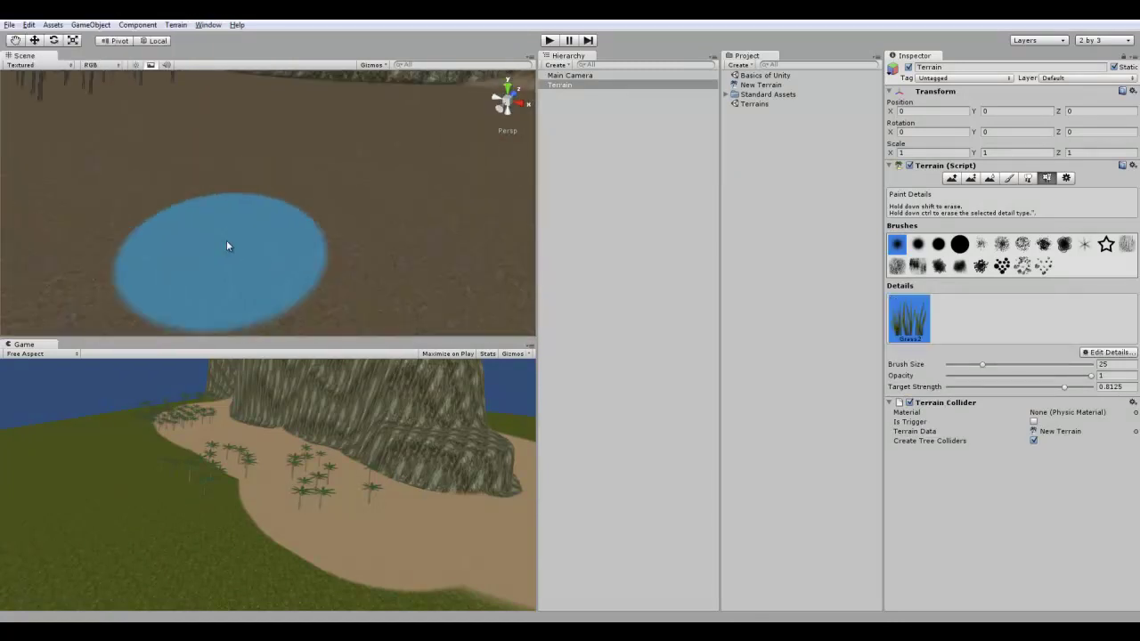
pyautogui.moveTo(229, 247)
pyautogui.keyDown('alt'); pyautogui.mouseDown()
pyautogui.moveTo(299, 191)
pyautogui.moveTo(463, 173)
pyautogui.moveTo(169, 189)
pyautogui.moveTo(176, 216)
pyautogui.mouseUp(); pyautogui.keyUp('alt')
pyautogui.scroll(-4, 299, 190)
pyautogui.scroll(8, 175, 219)
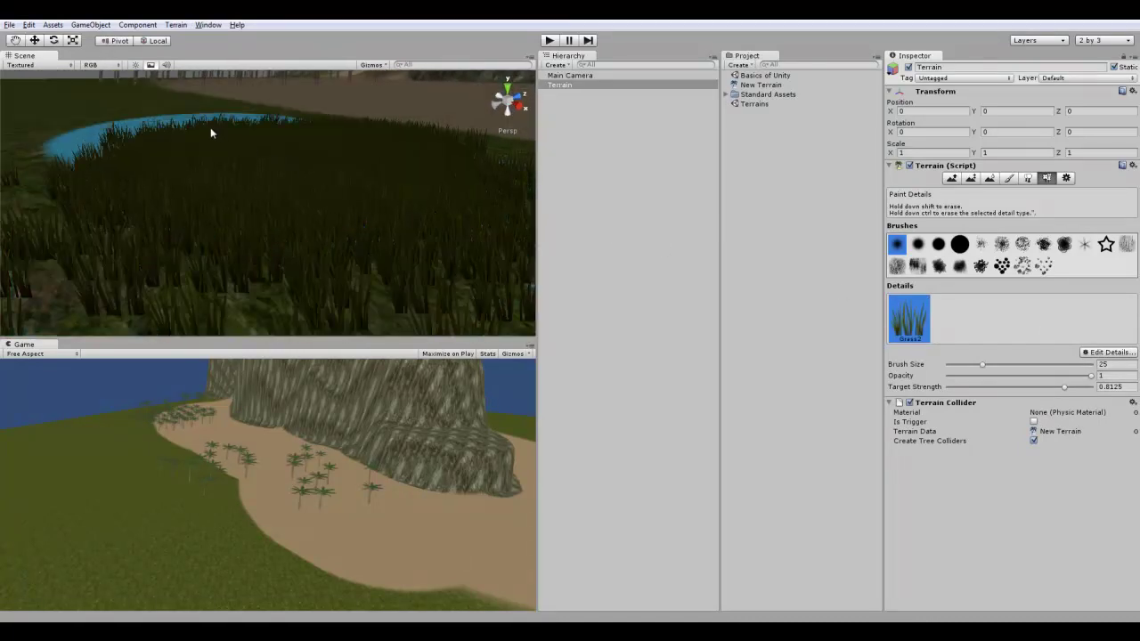
pyautogui.click(136, 65)
pyautogui.click(138, 65)
pyautogui.scroll(-8, 187, 125)
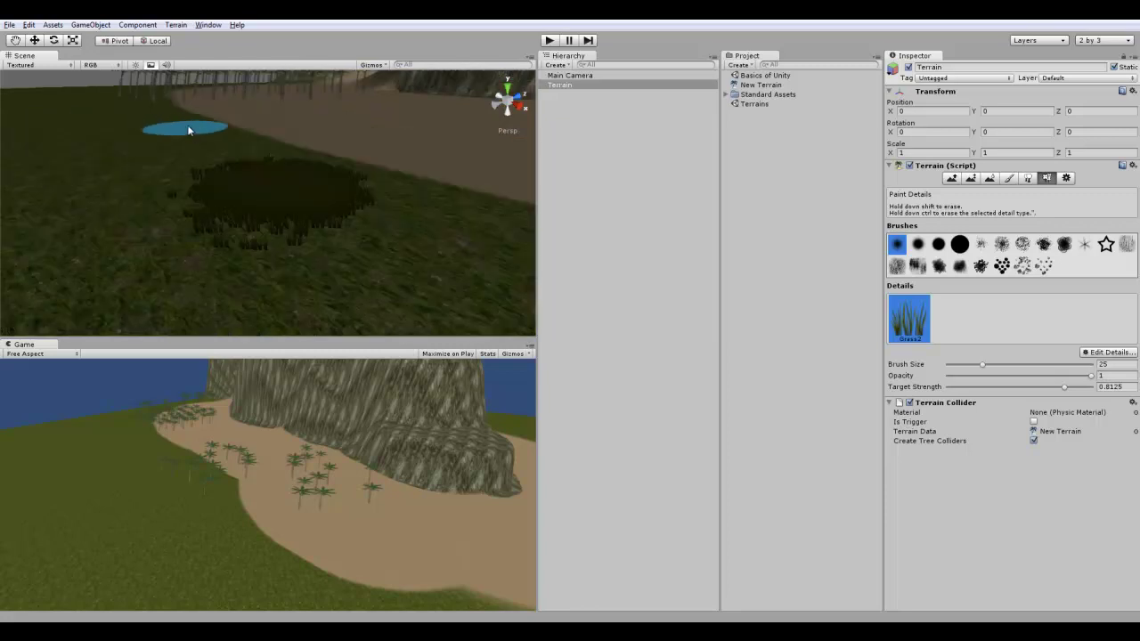
pyautogui.moveTo(228, 167); pyautogui.dragTo(294, 172, button='right')
pyautogui.click(135, 67)
pyautogui.click(135, 66)
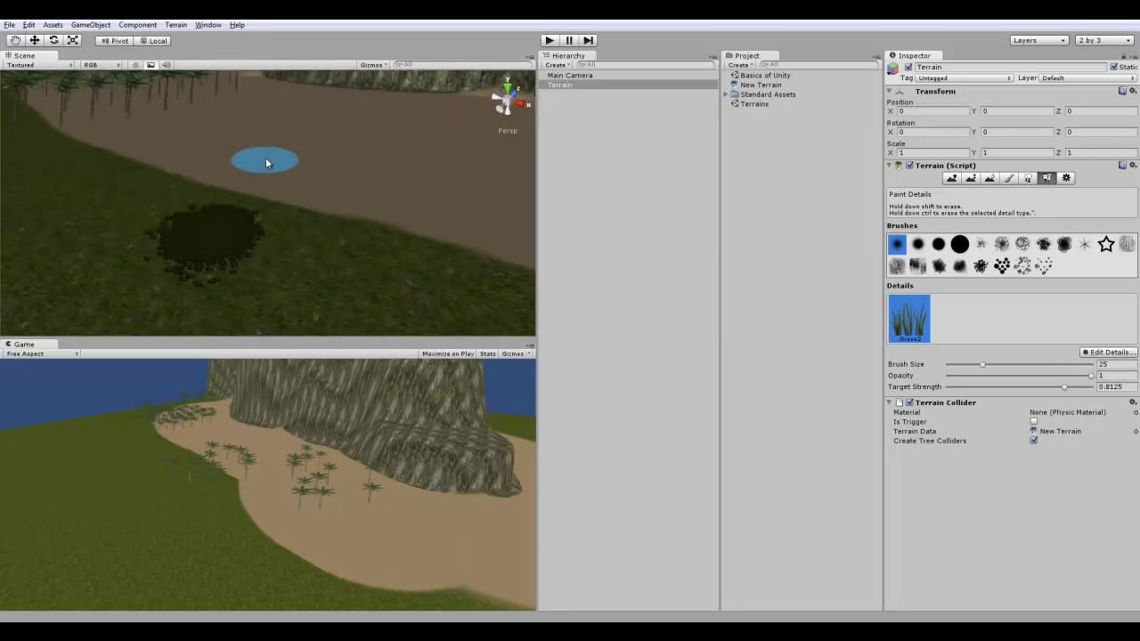
pyautogui.moveTo(390, 178); pyautogui.dragTo(313, 189, button='right')
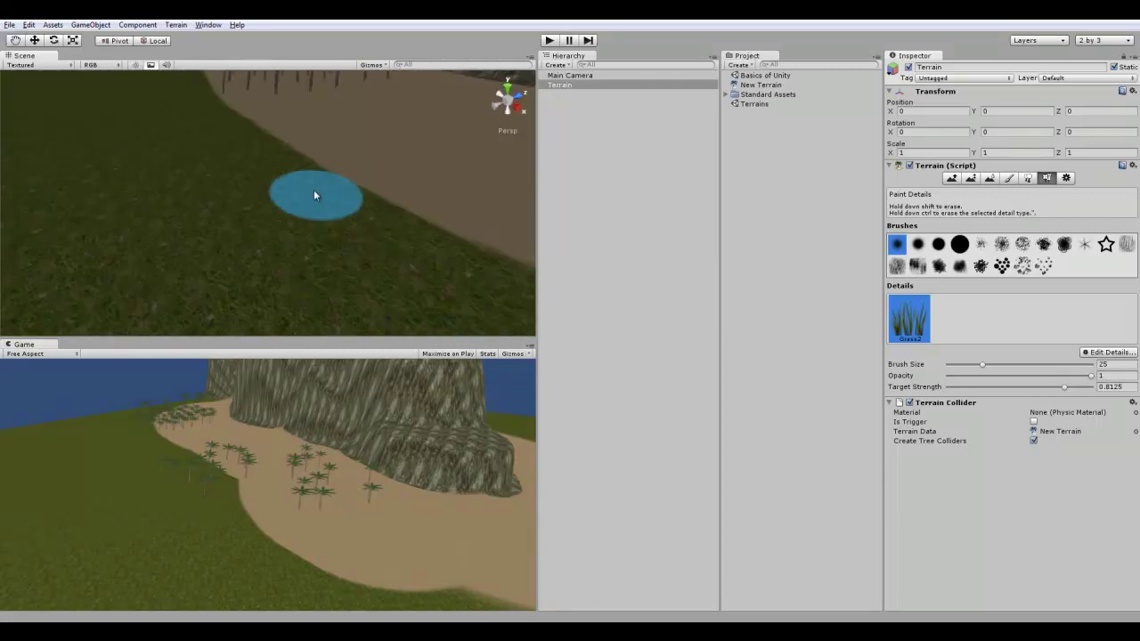
# Step: Set grass target strength to 0.0625 and opacity to about 0.04, and paint sparse grass on the green ground near the palms
pyautogui.scroll(-8, 313, 190)
pyautogui.scroll(4, 307, 241)
pyautogui.moveTo(296, 241); pyautogui.dragTo(425, 204, button='right')
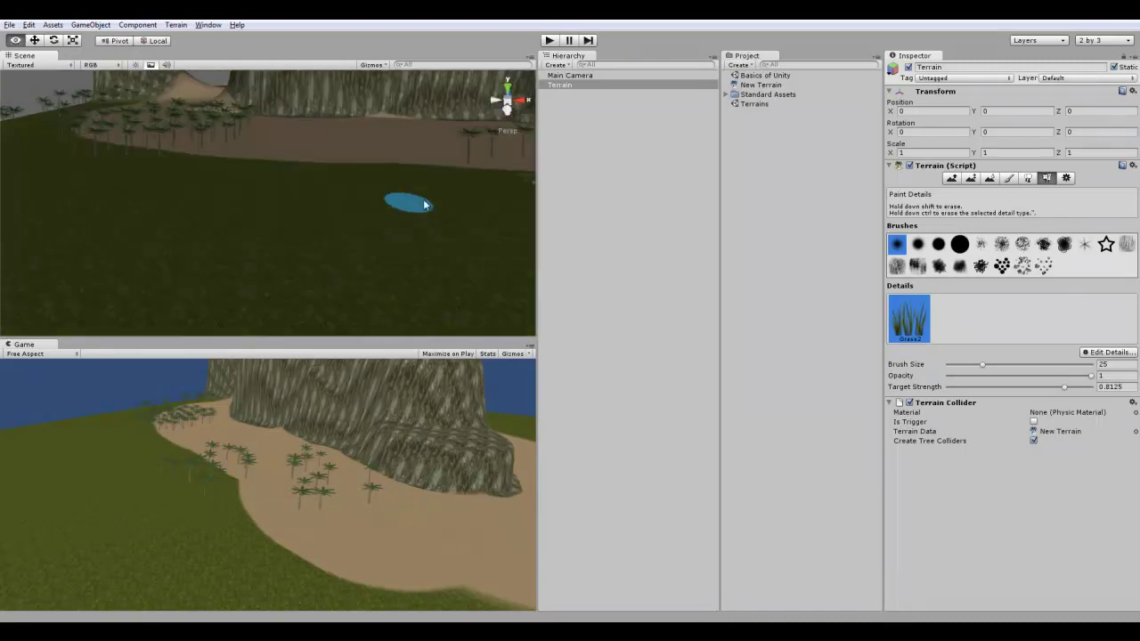
pyautogui.moveTo(385, 248); pyautogui.dragTo(485, 221, button='right')
pyautogui.moveTo(268, 210); pyautogui.dragTo(532, 195, button='right')
pyautogui.keyDown('alt'); pyautogui.moveTo(533, 195); pyautogui.dragTo(261, 289); pyautogui.keyUp('alt')
pyautogui.press('w')
pyautogui.moveTo(260, 289)
pyautogui.mouseDown(button='right')
pyautogui.moveTo(272, 304)
pyautogui.moveTo(237, 295)
pyautogui.moveTo(247, 300)
pyautogui.moveTo(345, 222)
pyautogui.moveTo(397, 230)
pyautogui.moveTo(312, 235)
pyautogui.moveTo(295, 270)
pyautogui.moveTo(275, 267)
pyautogui.mouseUp(button='right')
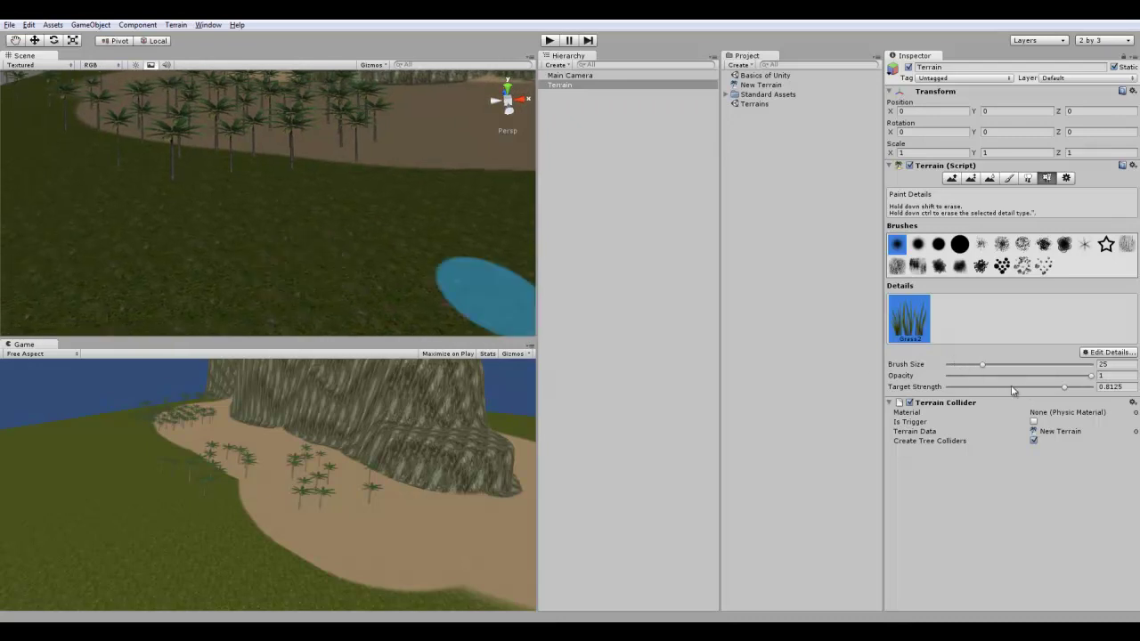
pyautogui.moveTo(1012, 390); pyautogui.dragTo(951, 392)
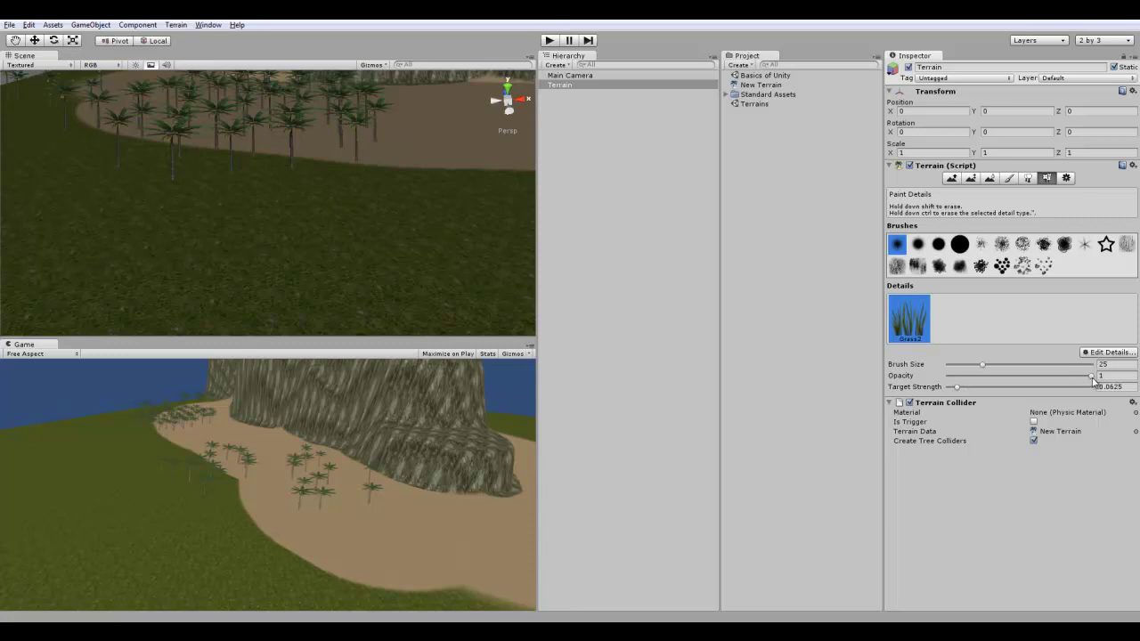
pyautogui.moveTo(1093, 380); pyautogui.dragTo(959, 381)
pyautogui.scroll(6, 252, 200)
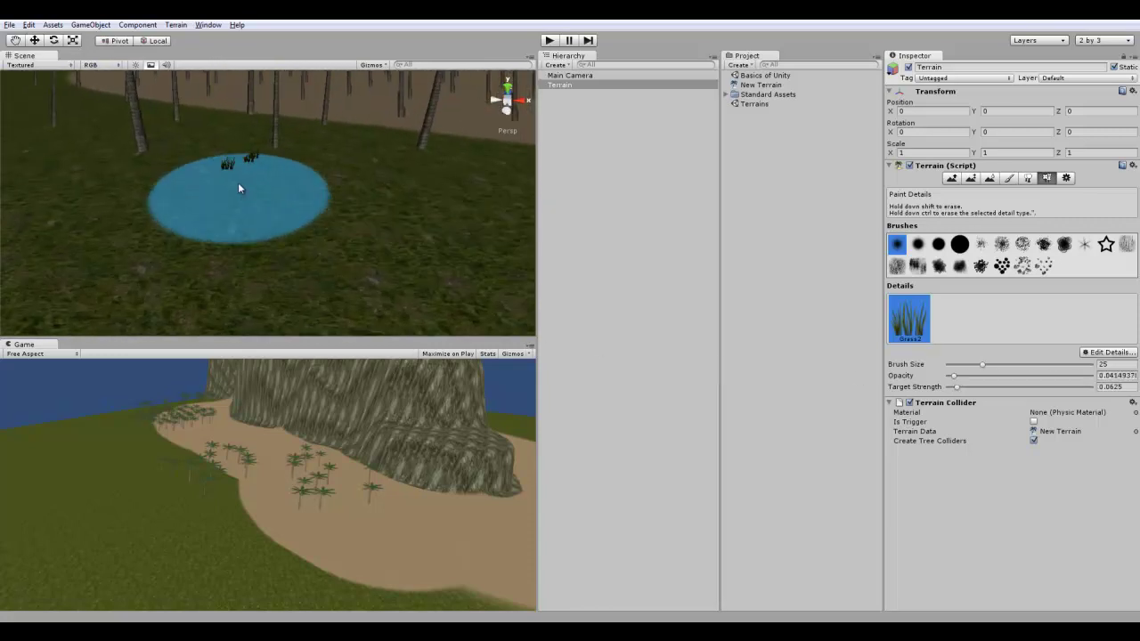
pyautogui.moveTo(238, 183)
pyautogui.mouseDown()
pyautogui.moveTo(297, 230)
pyautogui.moveTo(89, 223)
pyautogui.moveTo(160, 221)
pyautogui.moveTo(157, 161)
pyautogui.moveTo(489, 193)
pyautogui.moveTo(428, 250)
pyautogui.moveTo(107, 106)
pyautogui.moveTo(89, 117)
pyautogui.moveTo(226, 149)
pyautogui.mouseUp()
# Step: Set the grass brush size to 96 and paint grass over the green ground beside the sand
pyautogui.scroll(-10, 226, 149)
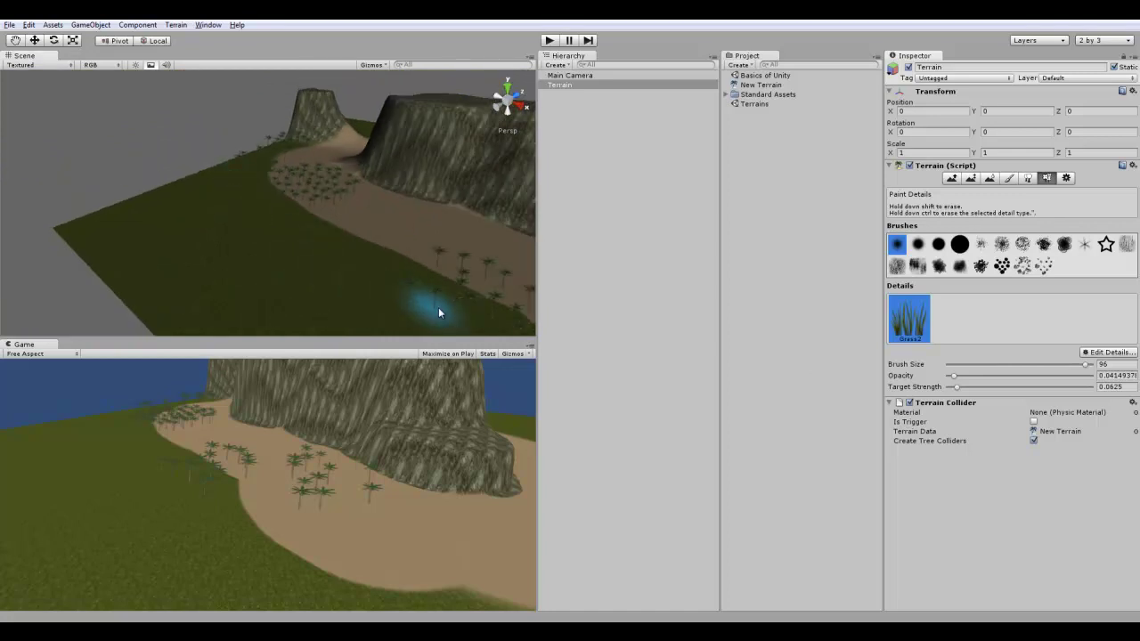
pyautogui.moveTo(428, 271)
pyautogui.mouseDown(button='right')
pyautogui.moveTo(497, 307)
pyautogui.moveTo(536, 308)
pyautogui.mouseUp(button='right')
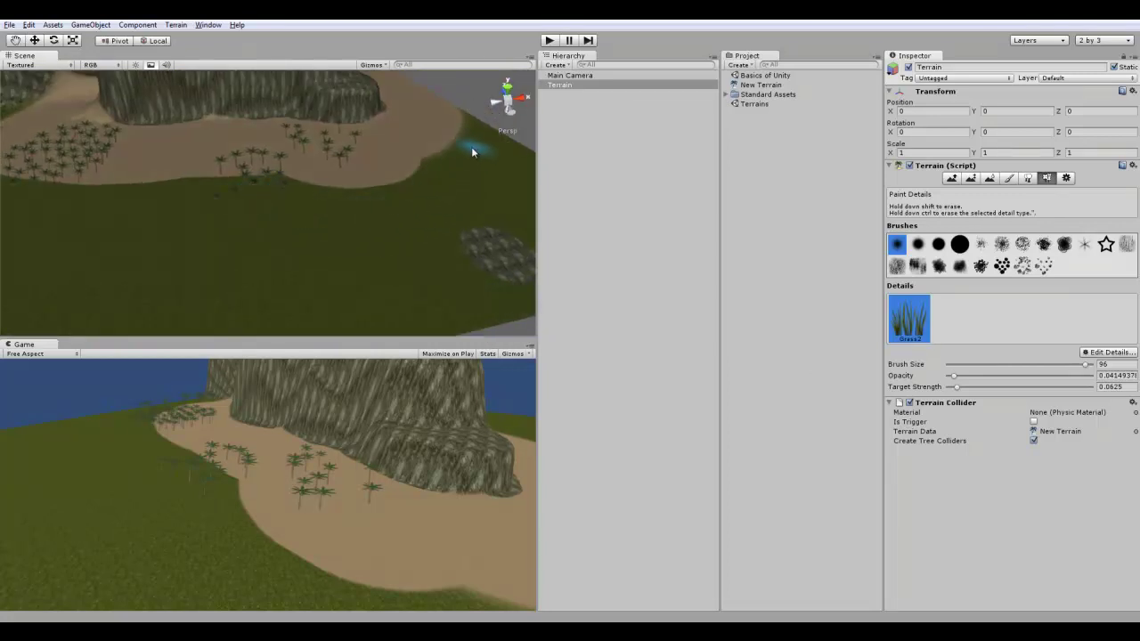
pyautogui.scroll(10, 176, 211)
pyautogui.scroll(-3, 176, 211)
pyautogui.moveTo(356, 246); pyautogui.dragTo(509, 209, button='right')
pyautogui.scroll(3, 258, 194)
# Step: Widen the scene view and inspect the painted grass from near ground level
pyautogui.moveTo(538, 193); pyautogui.dragTo(573, 193)
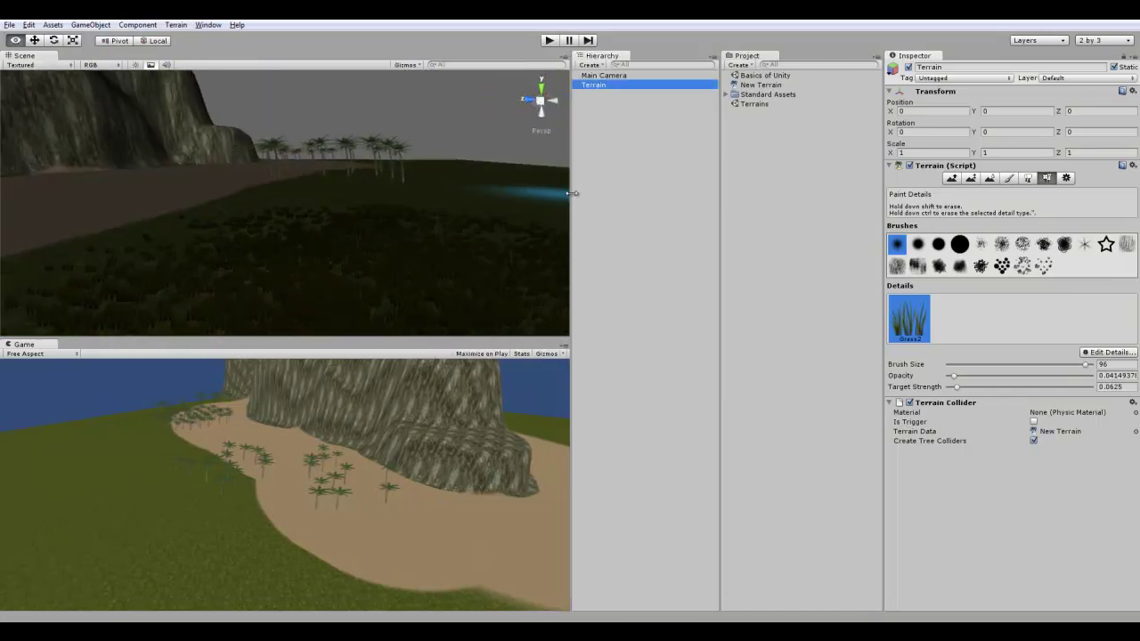
pyautogui.moveTo(367, 239); pyautogui.dragTo(435, 229, button='right')
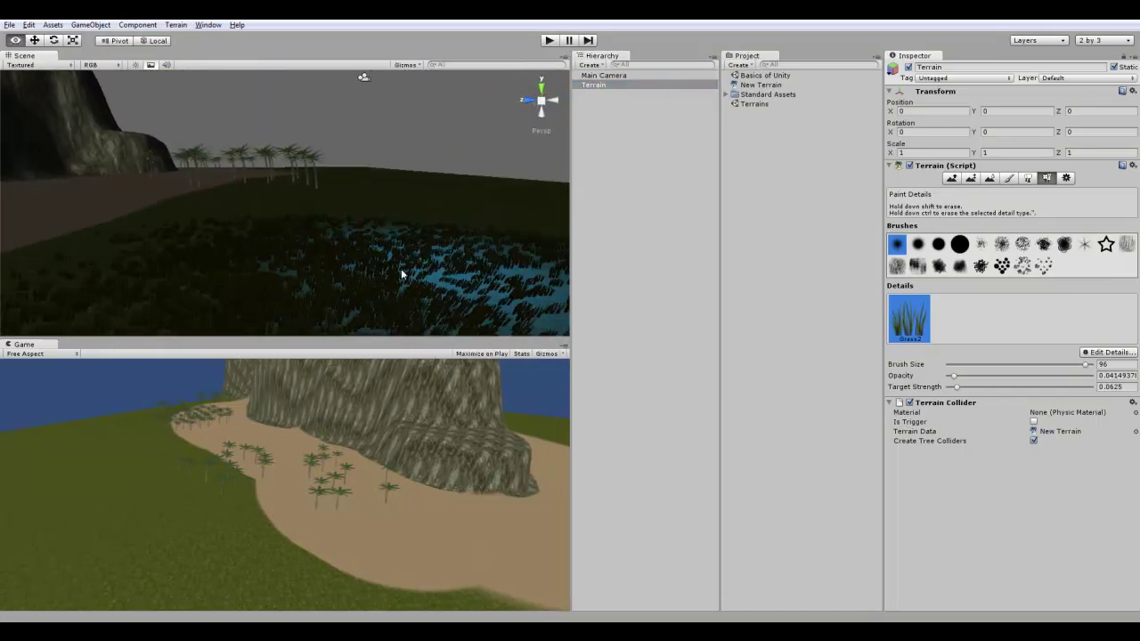
pyautogui.moveTo(400, 274); pyautogui.dragTo(405, 298, button='right')
# Step: Open the terrain settings and switch the drawing of trees and detail objects off and back on
pyautogui.click(1066, 177)
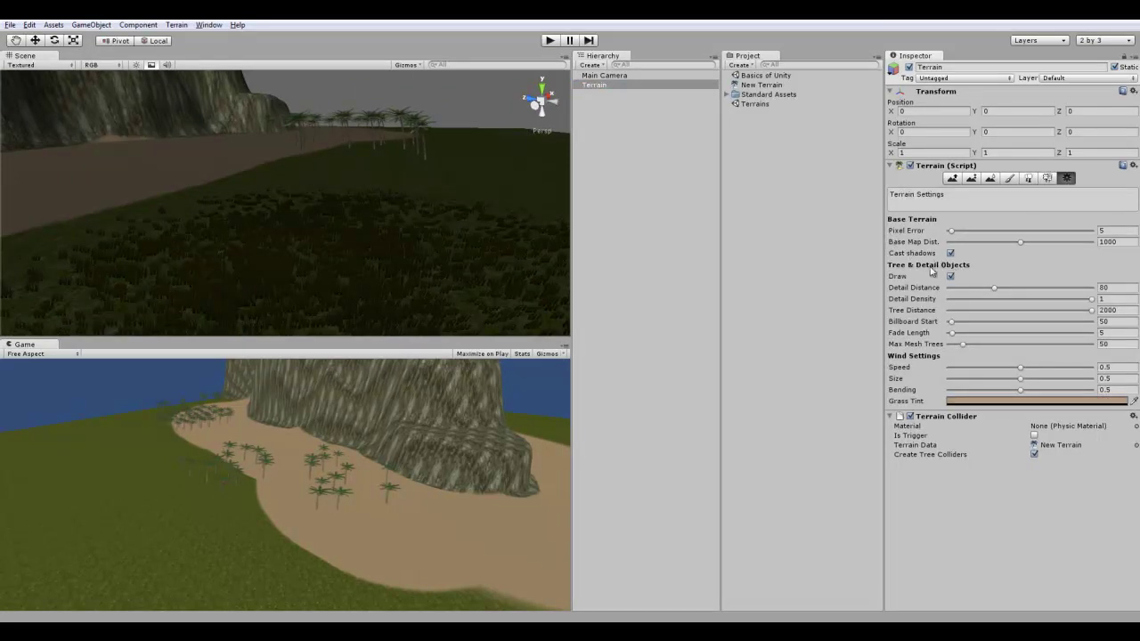
pyautogui.moveTo(277, 229); pyautogui.dragTo(339, 246, button='right')
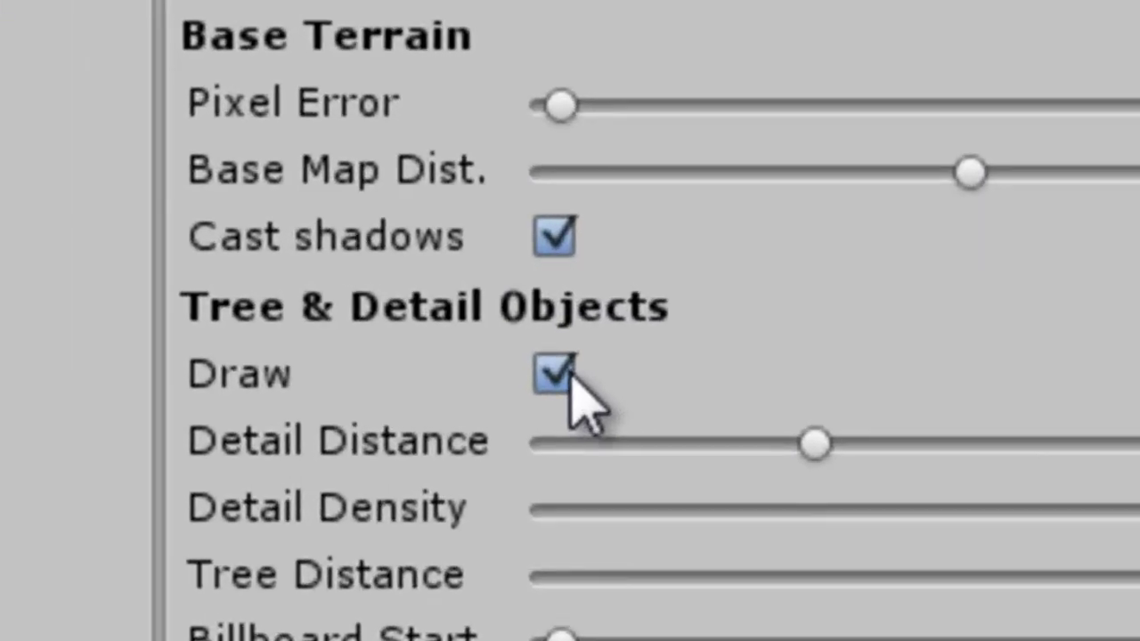
pyautogui.click(949, 277)
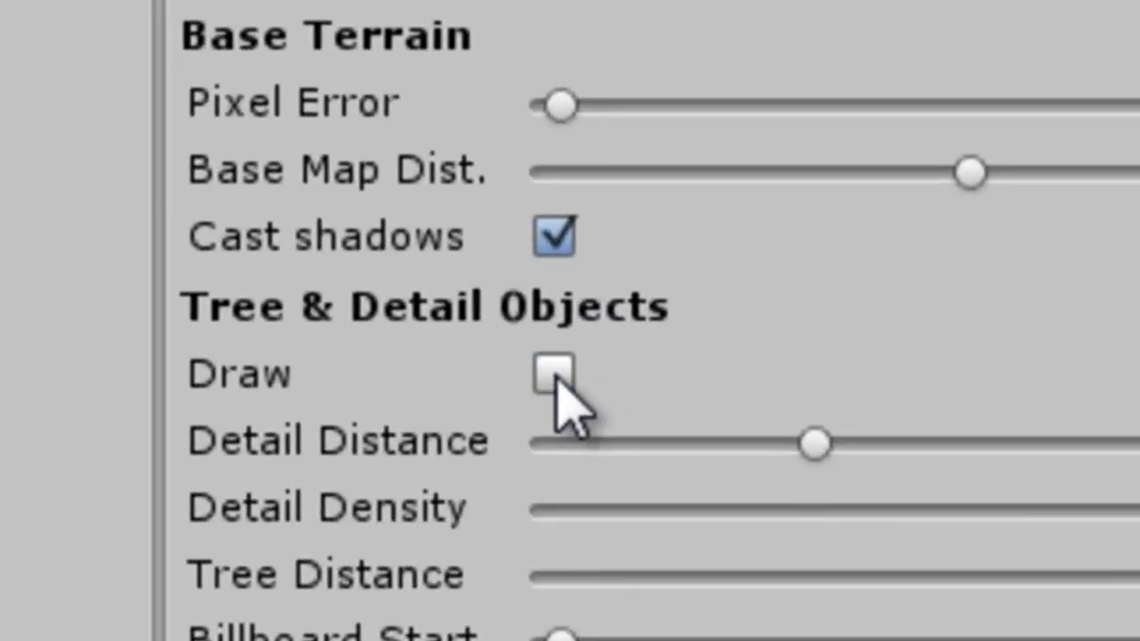
pyautogui.click(554, 375)
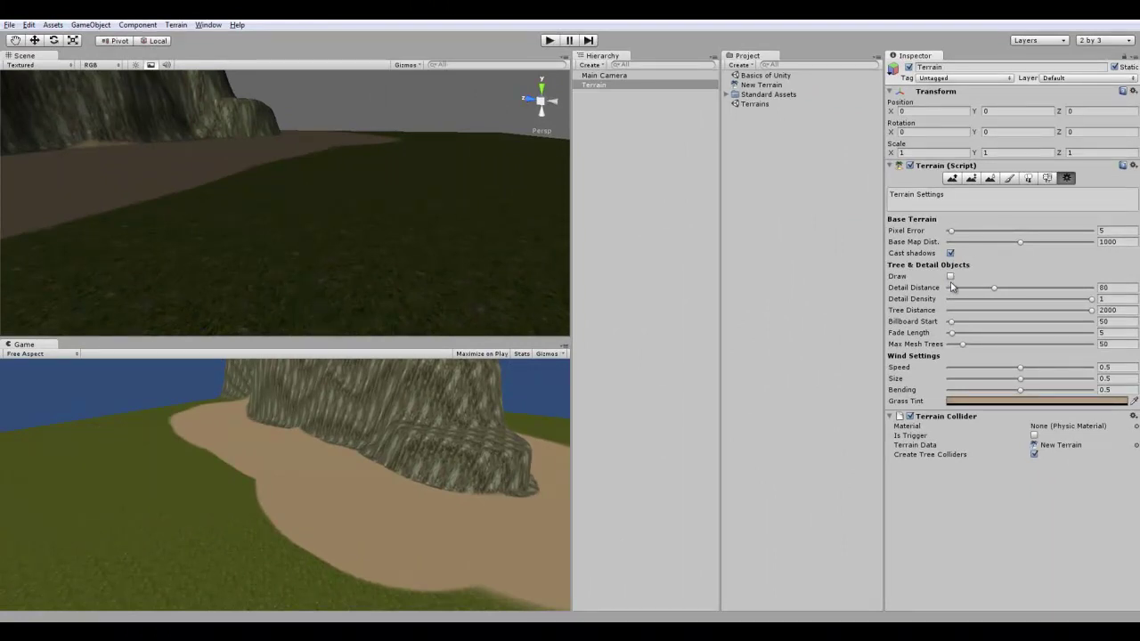
pyautogui.click(950, 277)
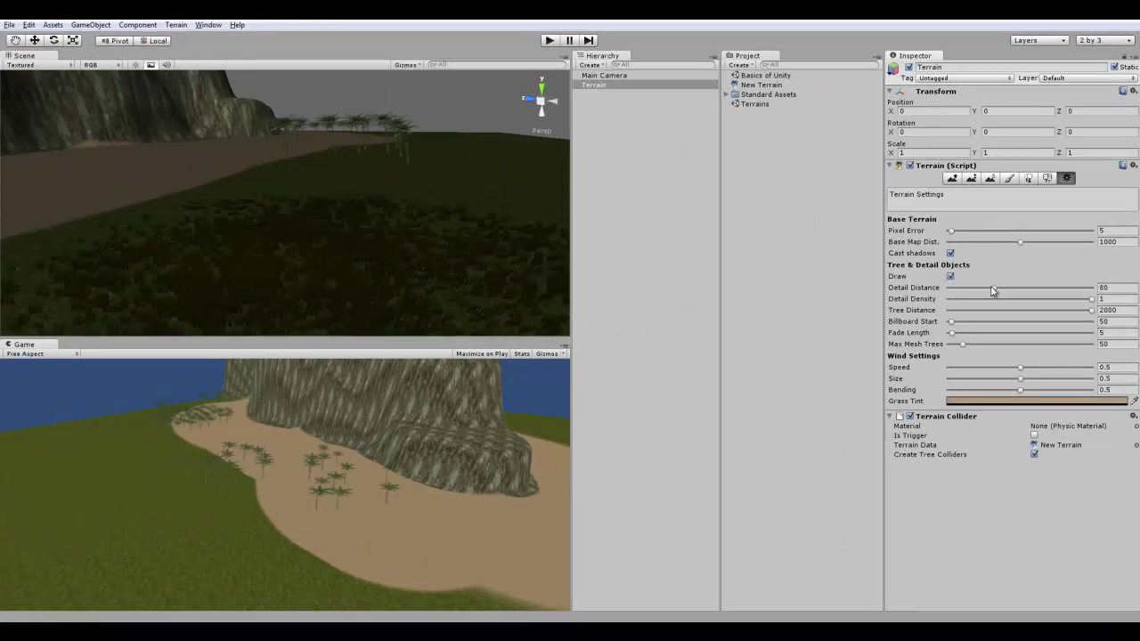
# Step: Set the detail distance to 250 and check the grass across the terrain
pyautogui.moveTo(993, 290); pyautogui.dragTo(1088, 288)
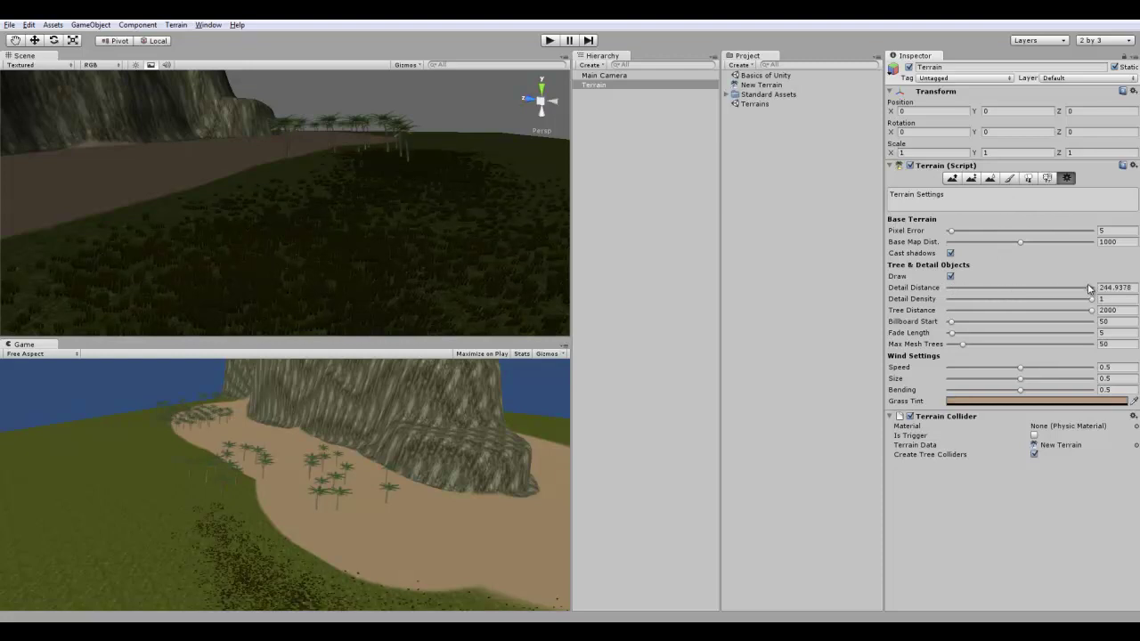
pyautogui.moveTo(322, 229); pyautogui.dragTo(415, 232, button='right')
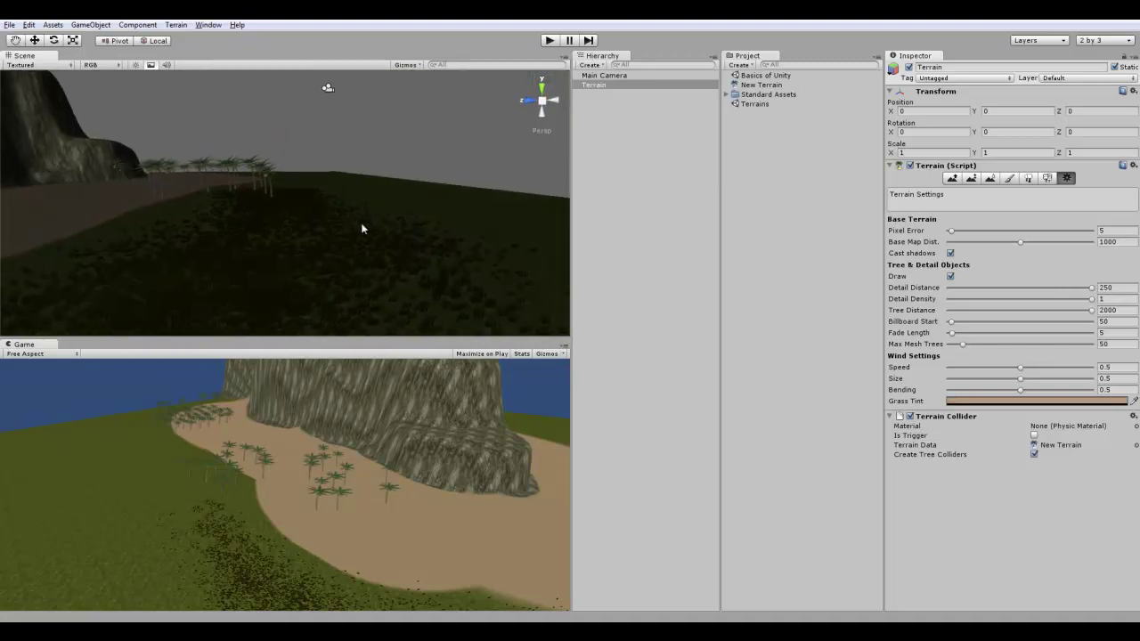
pyautogui.moveTo(407, 228); pyautogui.dragTo(397, 264, button='right')
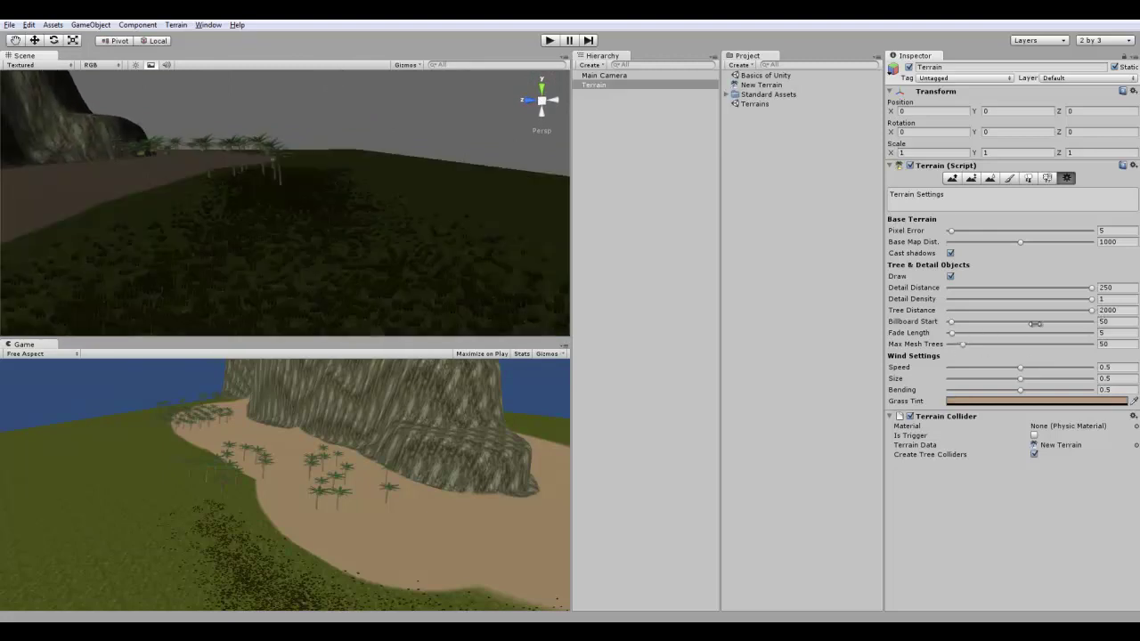
# Step: Lower the terrain's tree distance to about 75 and raise it back to about 1983 while viewing the palms
pyautogui.scroll(-4, 316, 238)
pyautogui.scroll(4, 319, 241)
pyautogui.rightClick(414, 229)
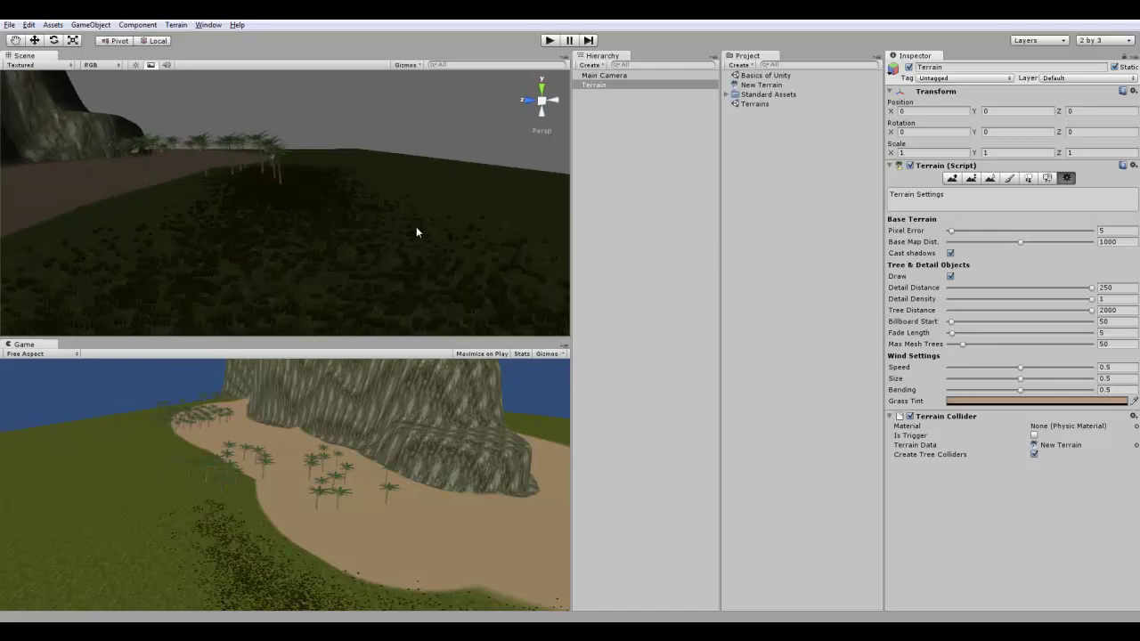
pyautogui.moveTo(416, 233); pyautogui.dragTo(469, 231, button='right')
pyautogui.moveTo(1093, 317); pyautogui.dragTo(954, 318)
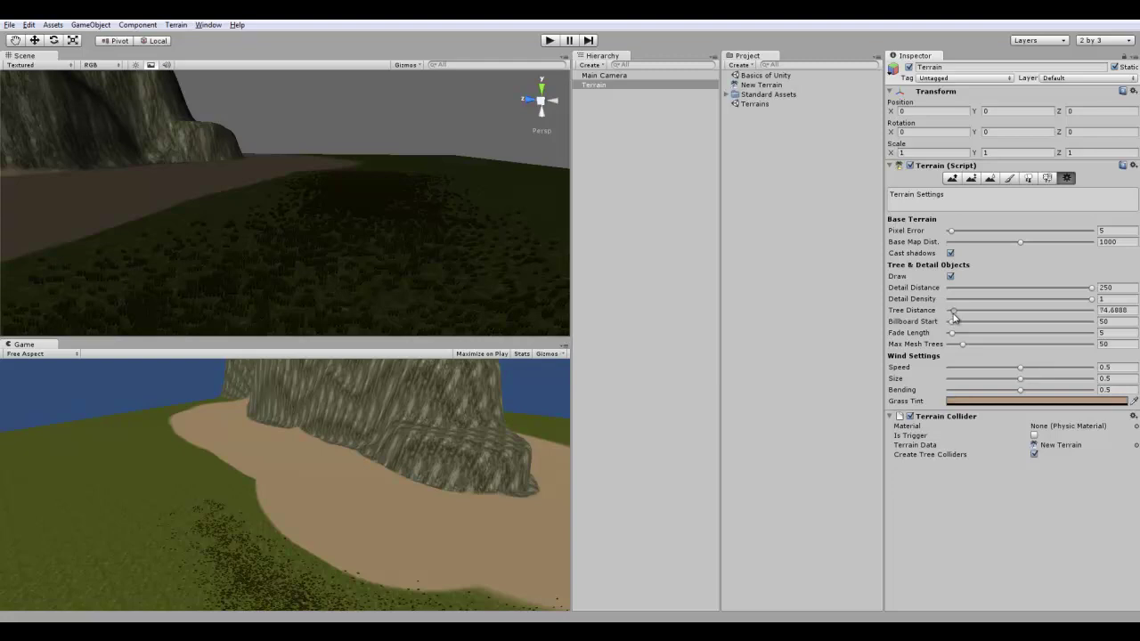
pyautogui.moveTo(464, 223); pyautogui.dragTo(1135, 269, button='right')
pyautogui.click(1091, 312)
# Step: Reduce the tree distance to 0, and return it to 2000 while viewing the palms
pyautogui.scroll(-5, 338, 287)
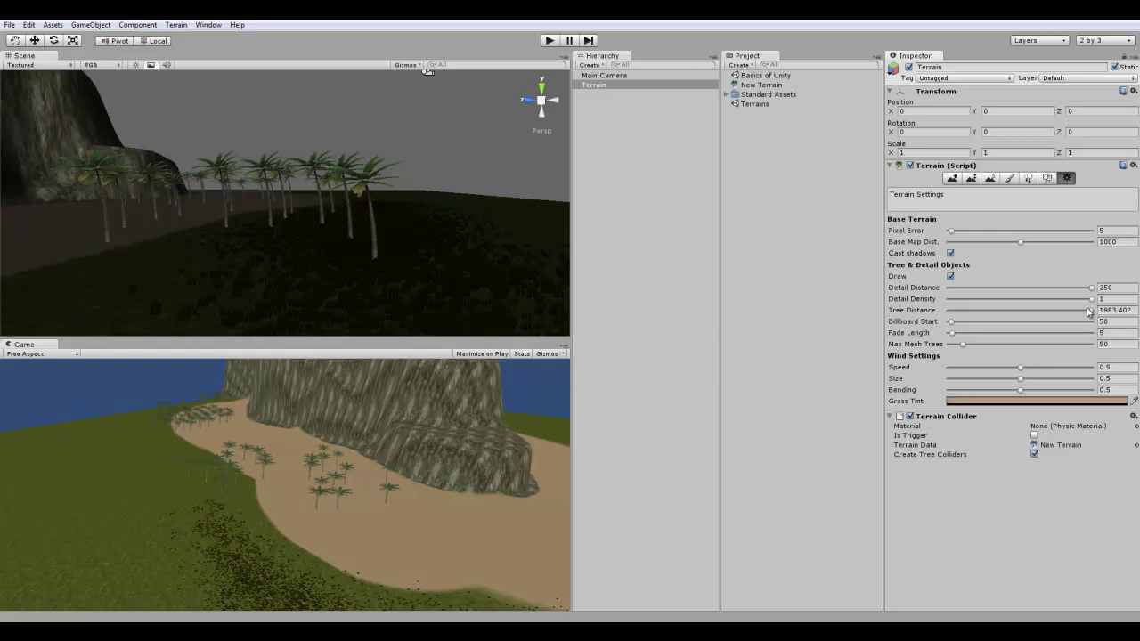
pyautogui.moveTo(713, 288); pyautogui.dragTo(374, 232)
pyautogui.scroll(-3, 271, 214)
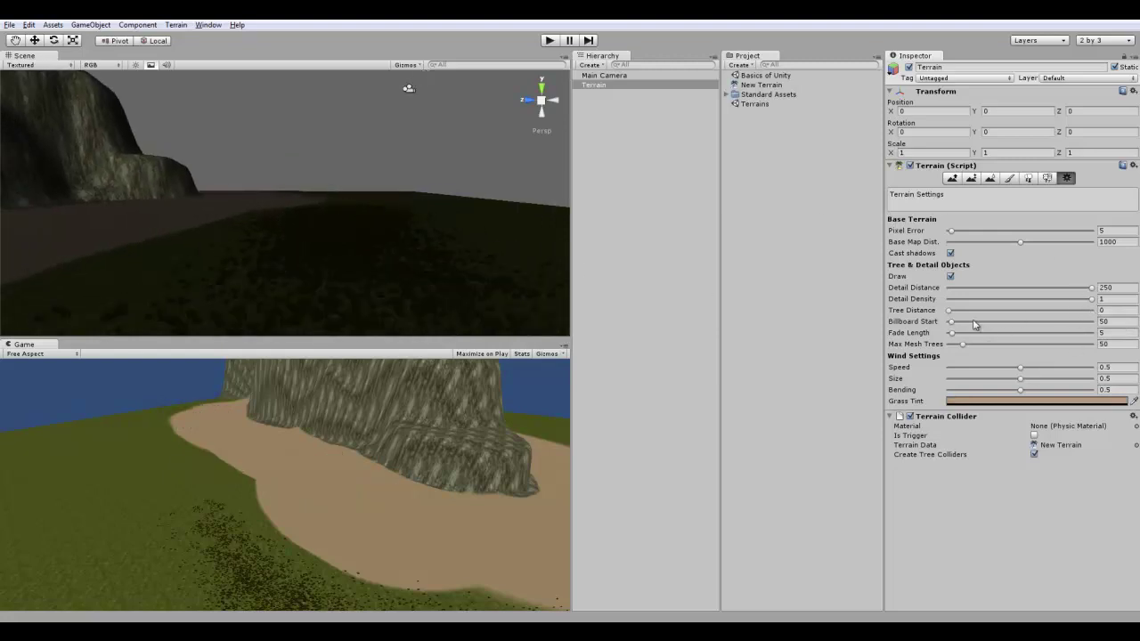
pyautogui.moveTo(949, 313); pyautogui.dragTo(1093, 312)
pyautogui.scroll(3, 310, 207)
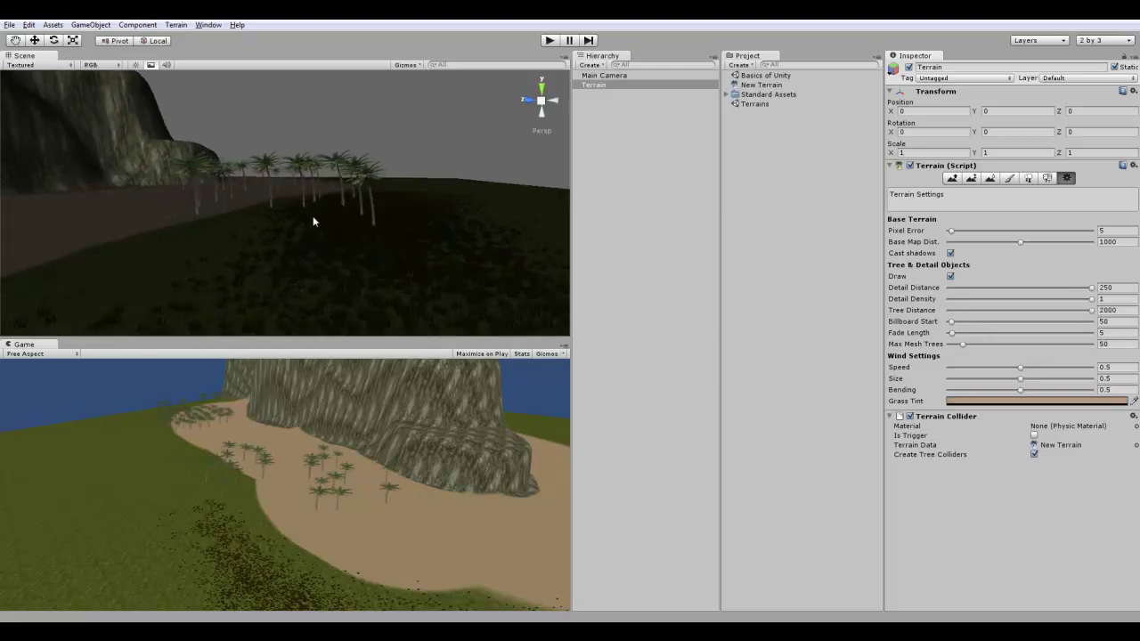
# Step: Set the billboard start distance to 2000 and check the palm trees up close and from afar
pyautogui.scroll(-2, 309, 221)
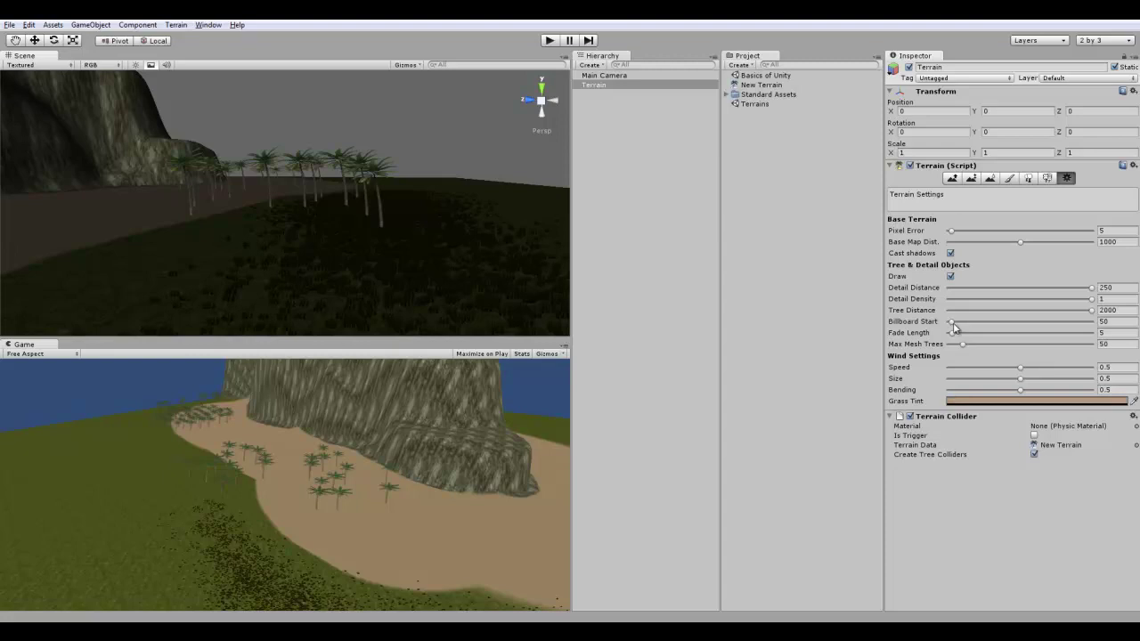
pyautogui.moveTo(954, 329); pyautogui.dragTo(1085, 333)
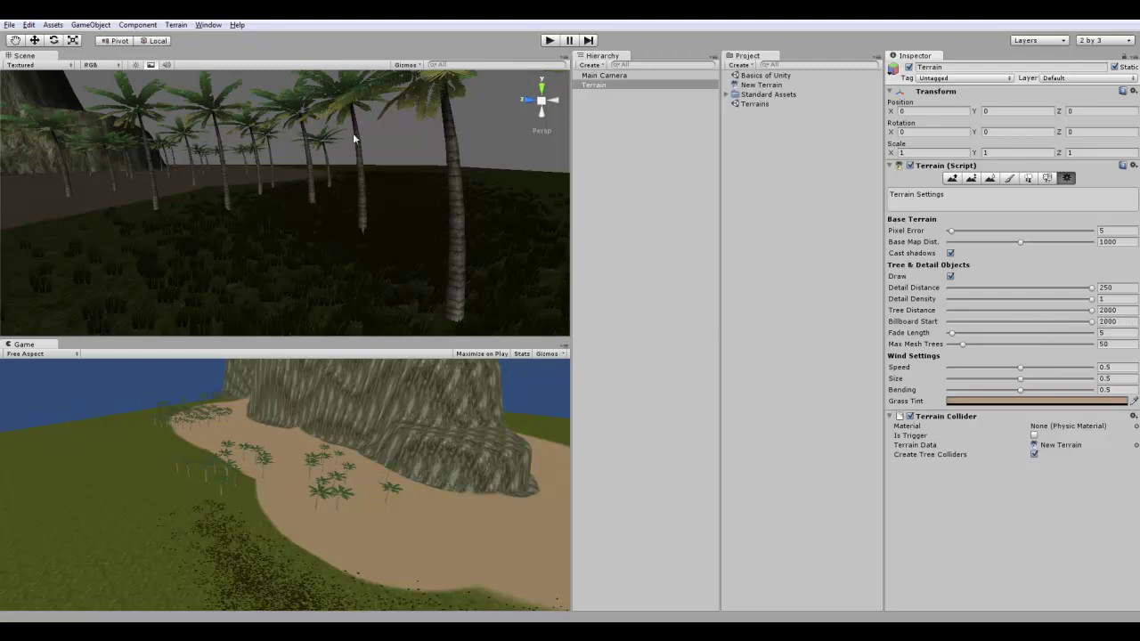
pyautogui.moveTo(353, 138); pyautogui.dragTo(1005, 144, button='right')
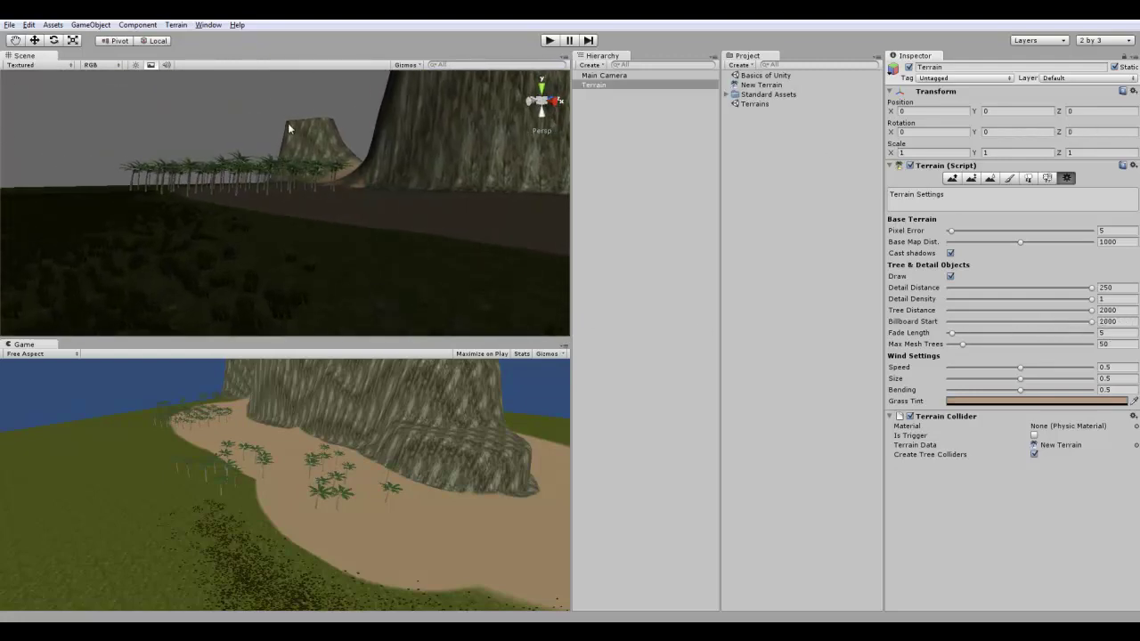
pyautogui.scroll(-6, 293, 112)
pyautogui.keyDown('alt'); pyautogui.moveTo(310, 135); pyautogui.dragTo(596, 279); pyautogui.keyUp('alt')
pyautogui.scroll(-4, 452, 279)
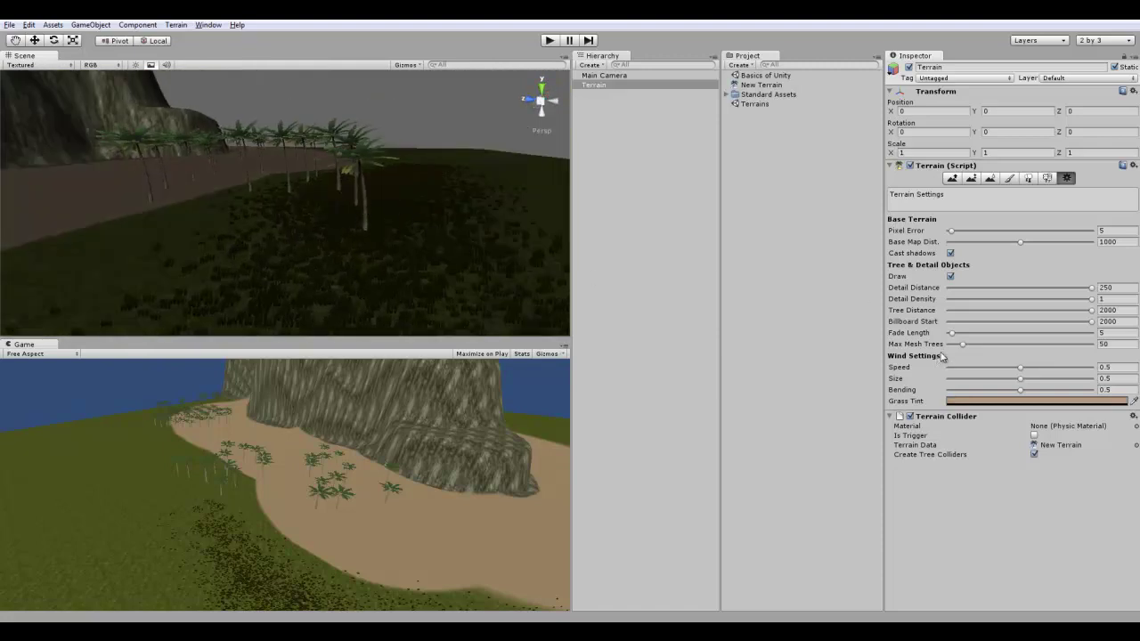
# Step: Set the tree fade length to 200 and the maximum number of mesh trees to 500
pyautogui.moveTo(951, 333); pyautogui.dragTo(1096, 335)
pyautogui.keyDown('alt'); pyautogui.moveTo(473, 279); pyautogui.dragTo(519, 272); pyautogui.keyUp('alt')
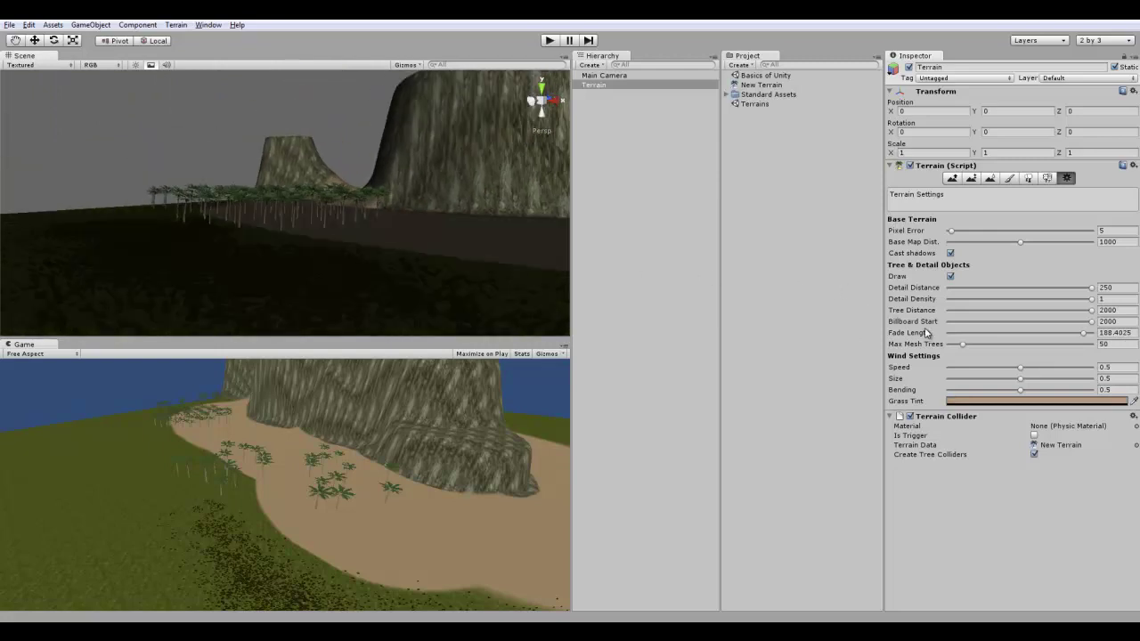
pyautogui.moveTo(926, 332); pyautogui.dragTo(963, 341)
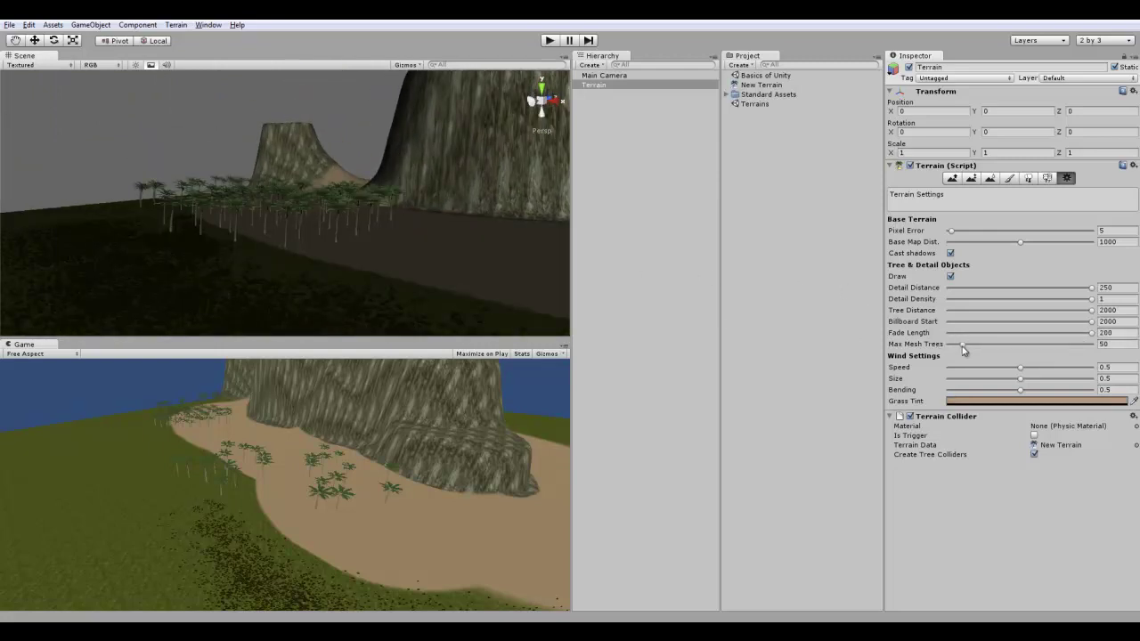
pyautogui.moveTo(962, 346); pyautogui.dragTo(969, 349)
pyautogui.moveTo(991, 347); pyautogui.dragTo(1092, 345)
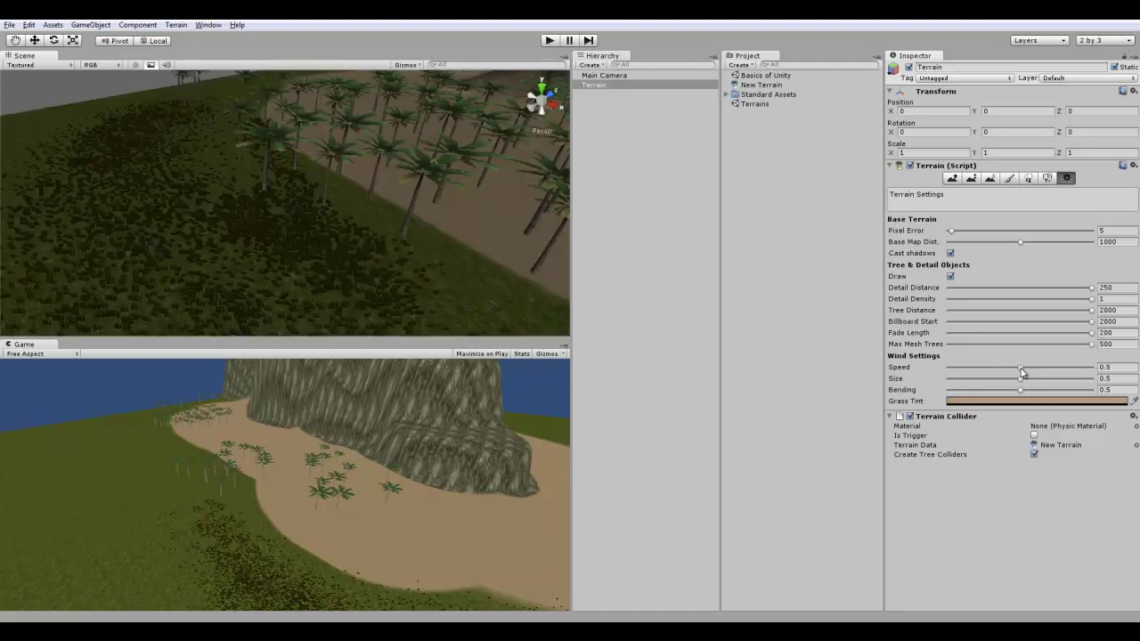
# Step: Set the terrain's wind speed to about 0.716 and look at the painted grass up close
pyautogui.moveTo(1022, 373); pyautogui.dragTo(1050, 368)
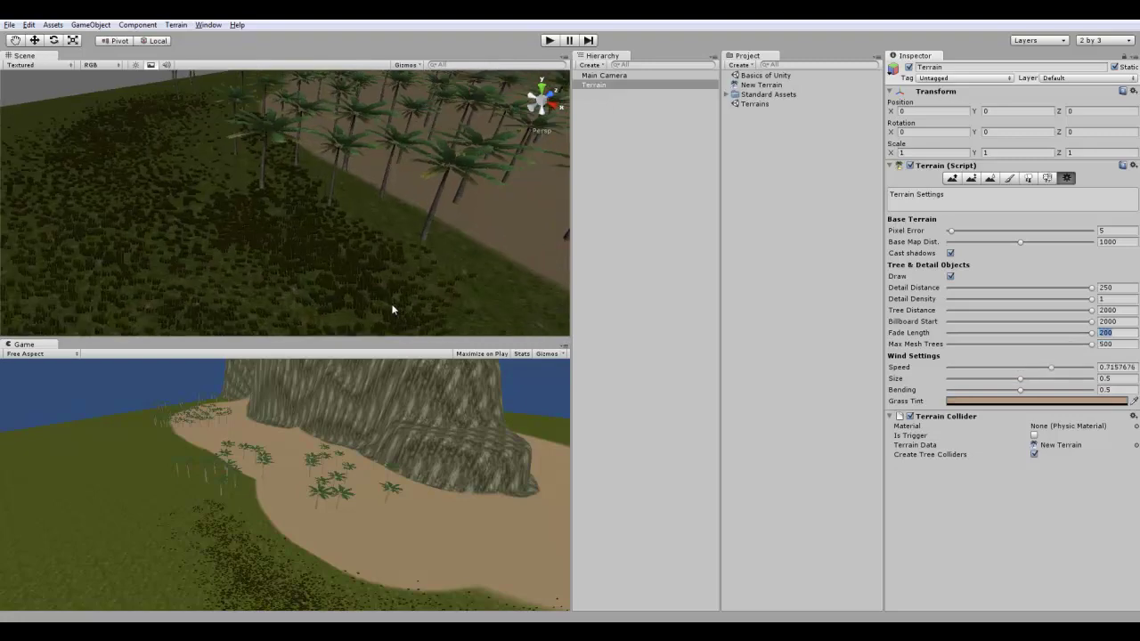
pyautogui.scroll(5, 343, 274)
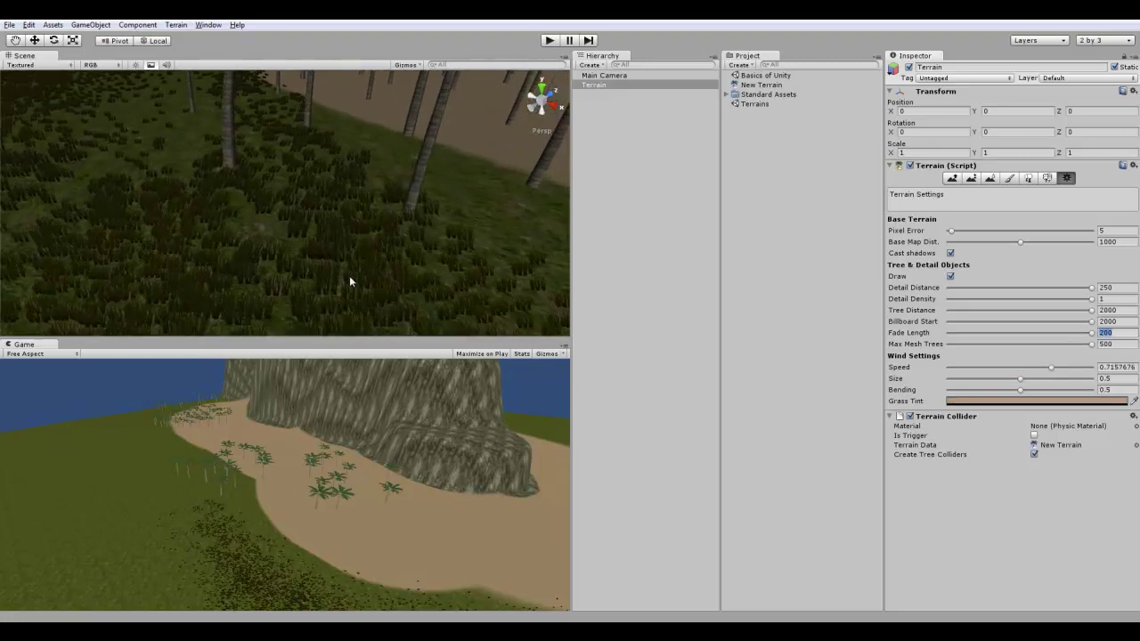
pyautogui.moveTo(350, 275); pyautogui.dragTo(402, 220, button='right')
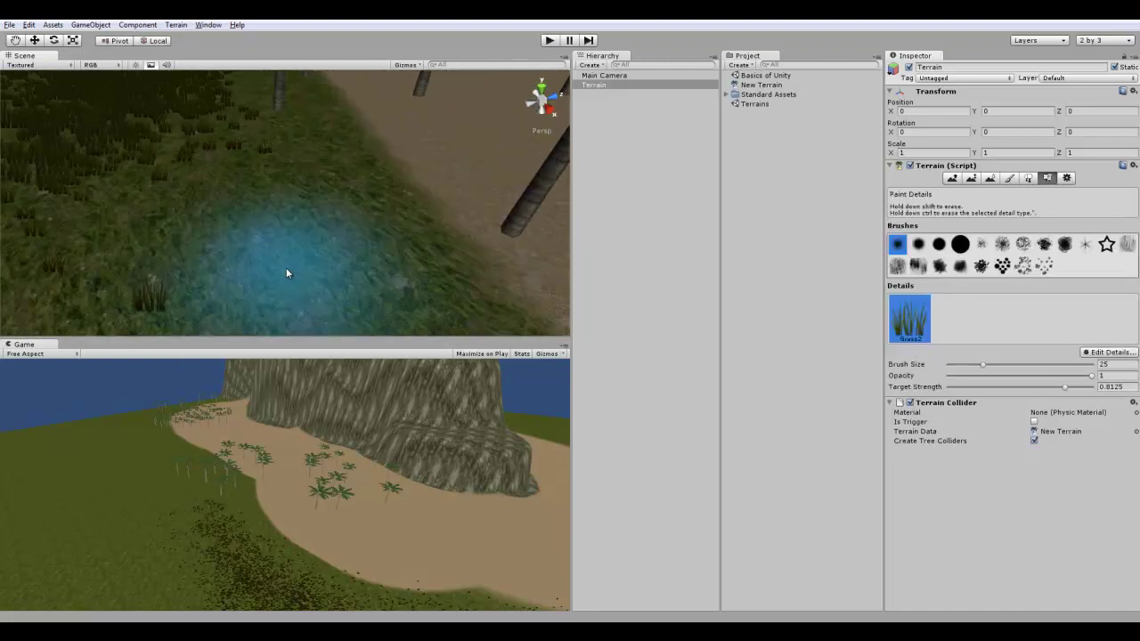
# Step: Edit the Grass2 detail texture, setting its maximum height to 5 and minimum height to 3, and check the grass
pyautogui.moveTo(286, 267)
pyautogui.mouseDown(button='right')
pyautogui.moveTo(267, 192)
pyautogui.moveTo(249, 208)
pyautogui.moveTo(288, 242)
pyautogui.moveTo(343, 252)
pyautogui.mouseUp(button='right')
pyautogui.press('w')
pyautogui.moveTo(324, 274)
pyautogui.mouseDown(button='right')
pyautogui.moveTo(287, 266)
pyautogui.moveTo(303, 250)
pyautogui.moveTo(445, 229)
pyautogui.moveTo(943, 292)
pyautogui.mouseUp(button='right')
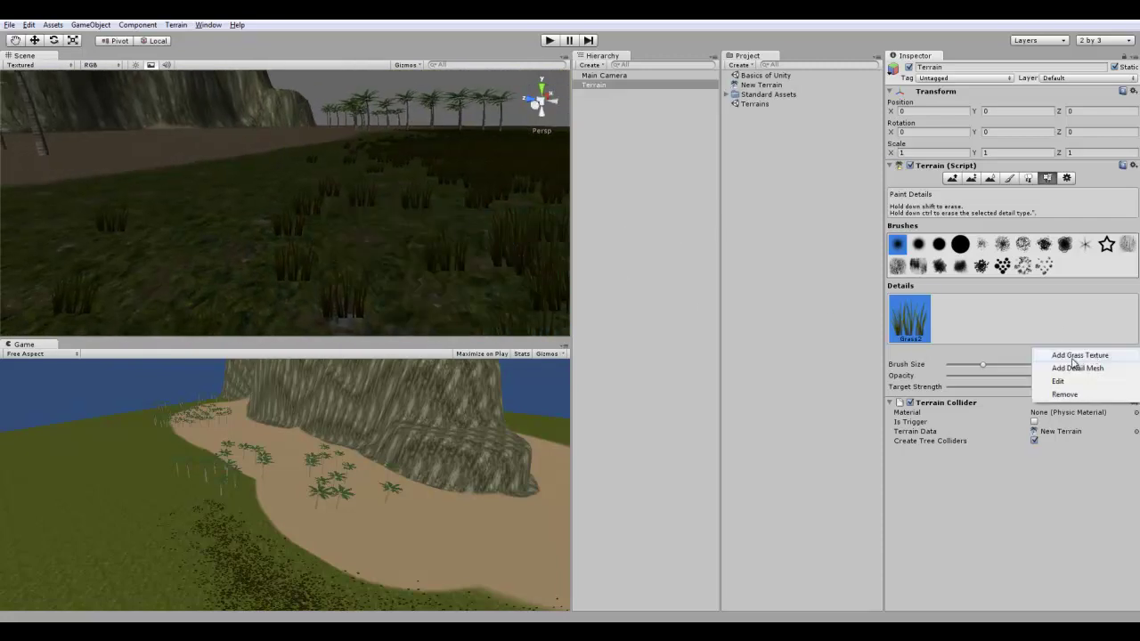
pyautogui.click(1081, 383)
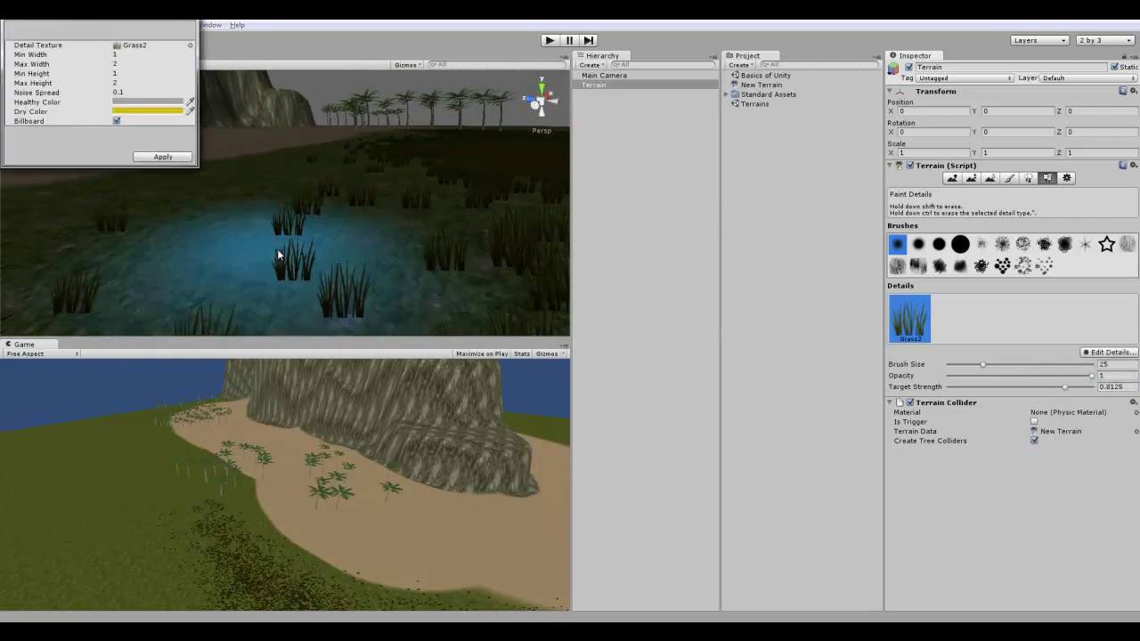
pyautogui.moveTo(94, 25); pyautogui.dragTo(818, 106)
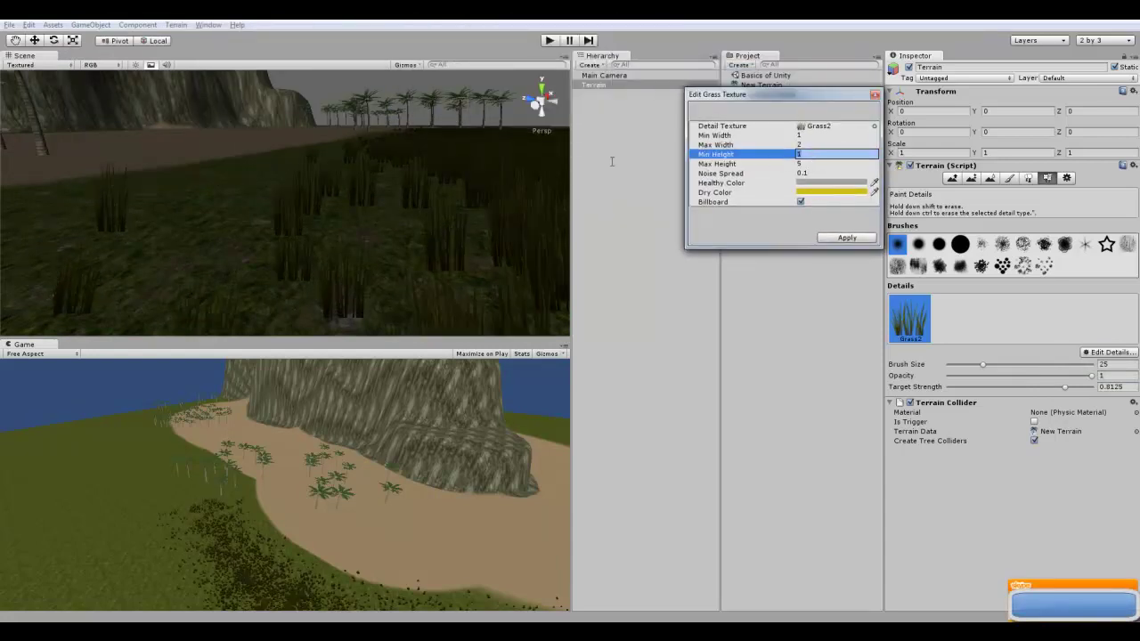
pyautogui.write('3')
pyautogui.moveTo(205, 214); pyautogui.dragTo(648, 229, button='right')
pyautogui.moveTo(276, 174); pyautogui.dragTo(337, 272, button='right')
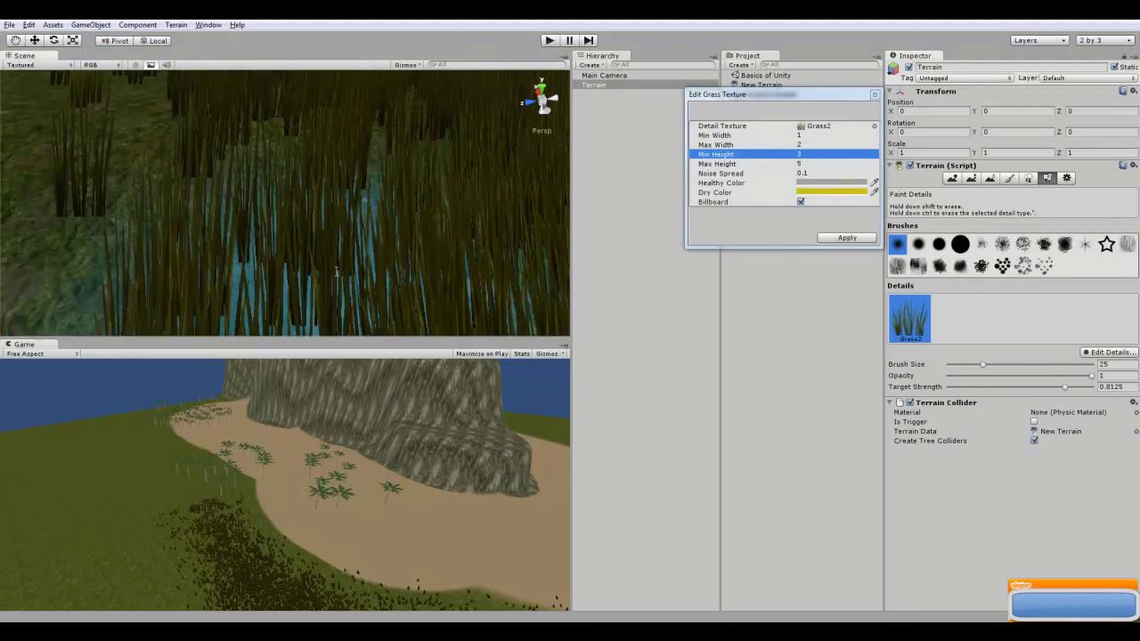
pyautogui.keyDown('alt'); pyautogui.moveTo(336, 272); pyautogui.dragTo(400, 214); pyautogui.keyUp('alt')
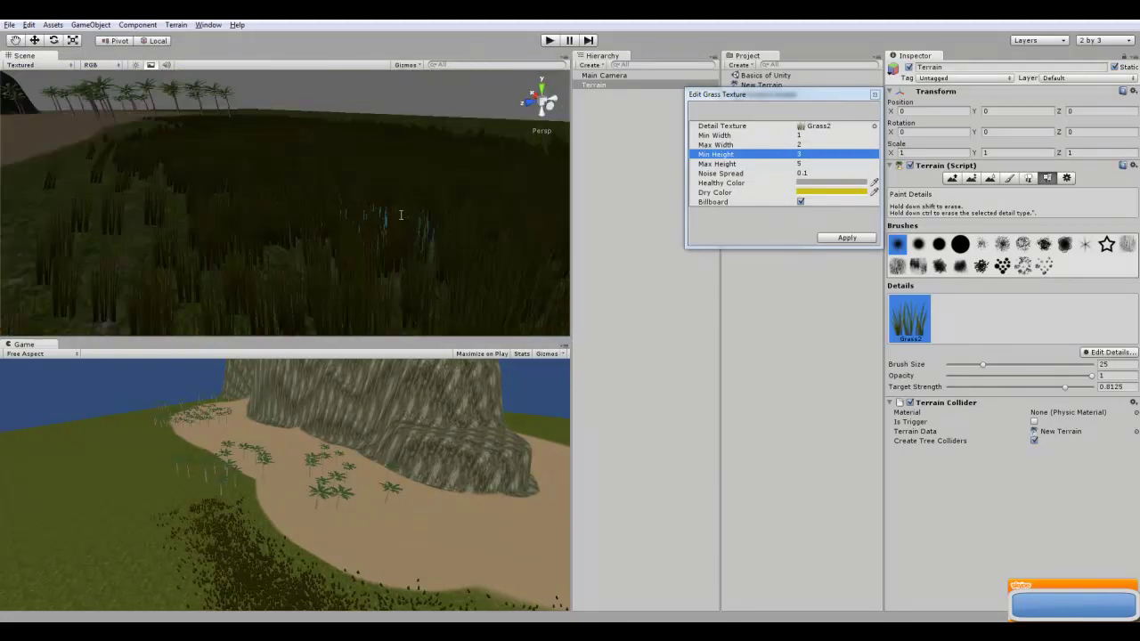
# Step: Set the Grass2 detail's minimum width to 2 and maximum width to 4, inspect the grass, and close its settings
pyautogui.write('2')
pyautogui.click(807, 144)
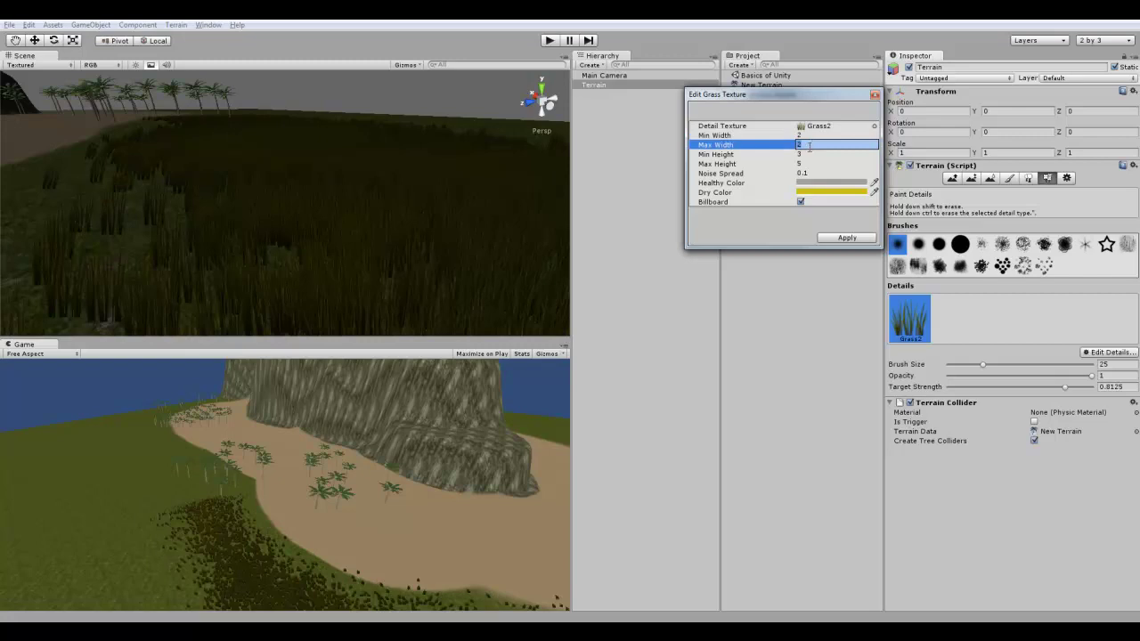
pyautogui.keyDown('alt'); pyautogui.moveTo(413, 223); pyautogui.dragTo(393, 189); pyautogui.keyUp('alt')
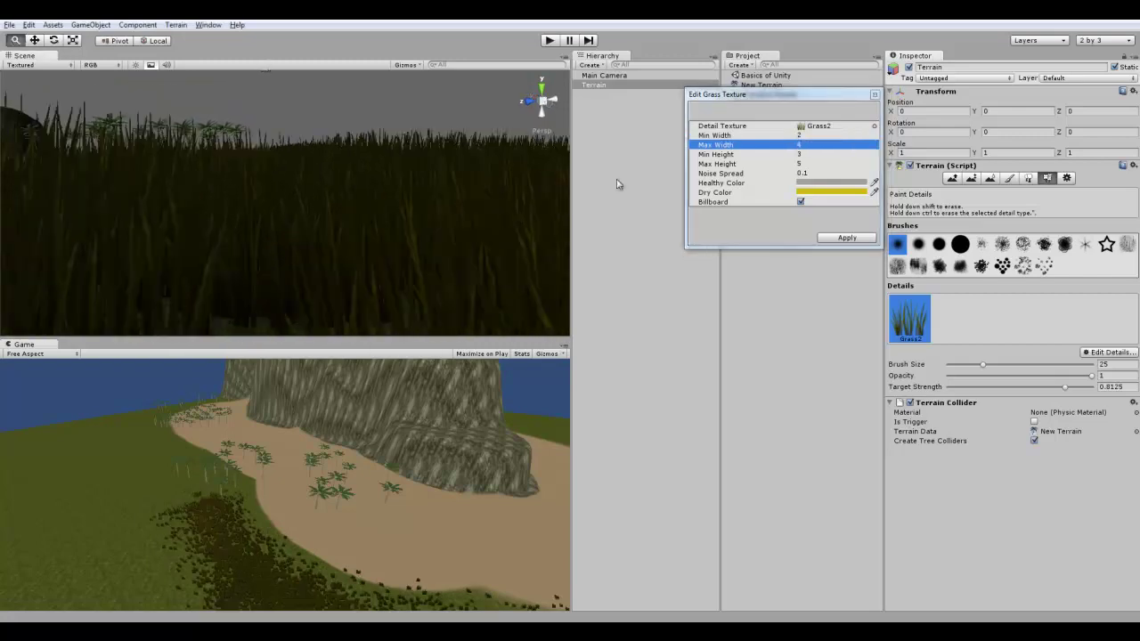
pyautogui.keyDown('alt'); pyautogui.moveTo(529, 196); pyautogui.dragTo(310, 246); pyautogui.keyUp('alt')
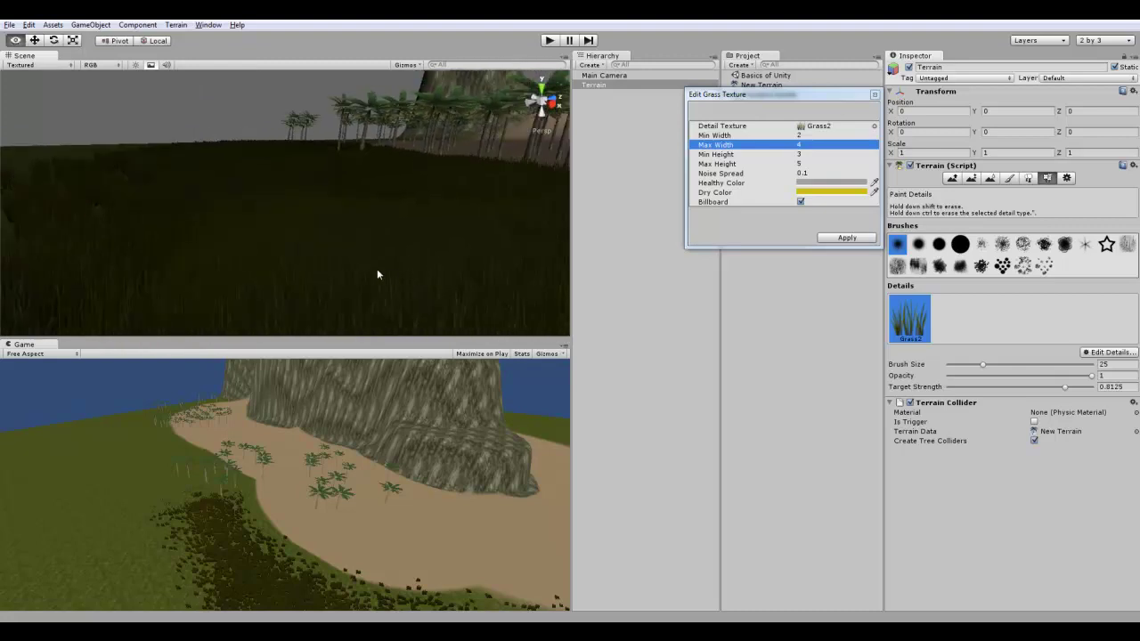
pyautogui.moveTo(378, 274)
pyautogui.keyDown('alt'); pyautogui.mouseDown()
pyautogui.moveTo(390, 261)
pyautogui.moveTo(379, 270)
pyautogui.moveTo(499, 286)
pyautogui.moveTo(490, 318)
pyautogui.moveTo(374, 101)
pyautogui.moveTo(383, 98)
pyautogui.mouseUp(); pyautogui.keyUp('alt')
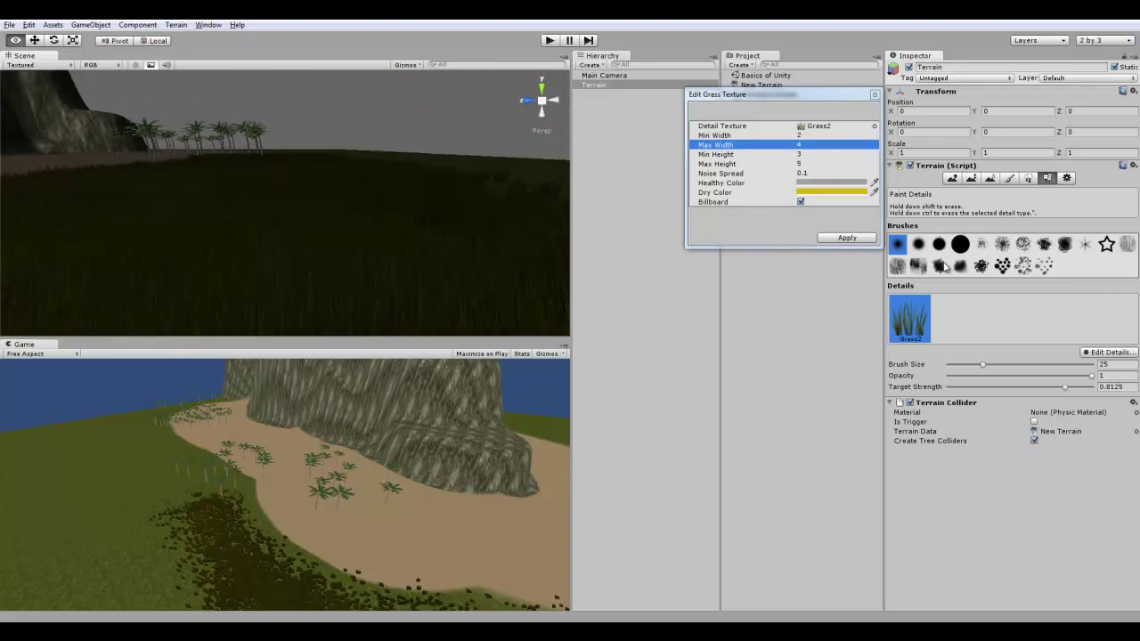
pyautogui.keyDown('alt'); pyautogui.moveTo(561, 263); pyautogui.dragTo(712, 244); pyautogui.keyUp('alt')
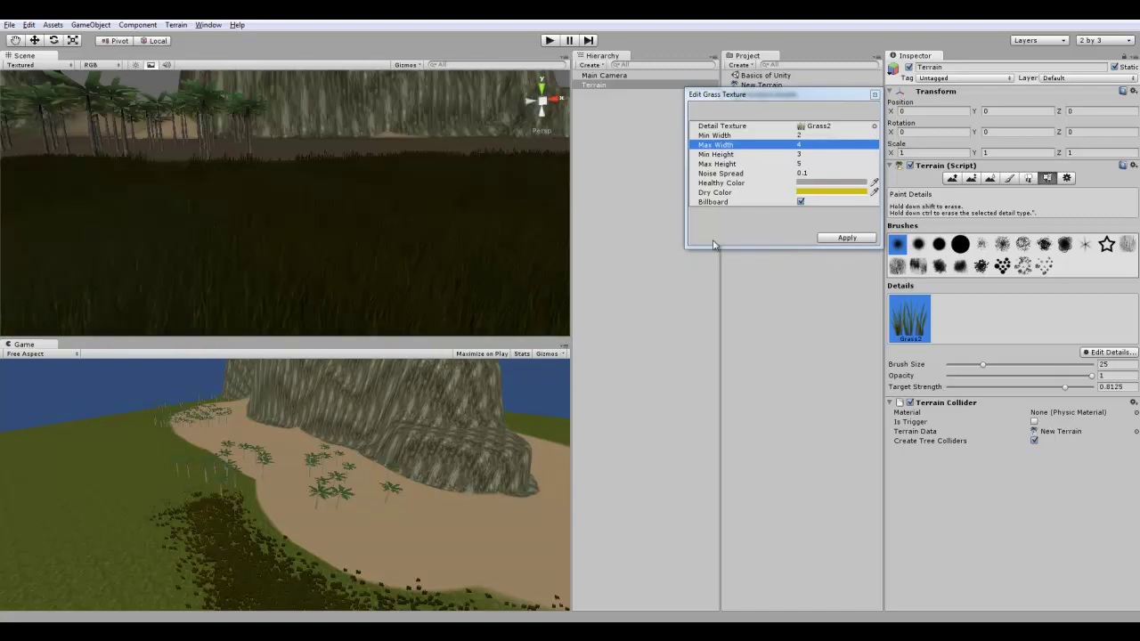
pyautogui.click(875, 94)
pyautogui.scroll(-10, 371, 175)
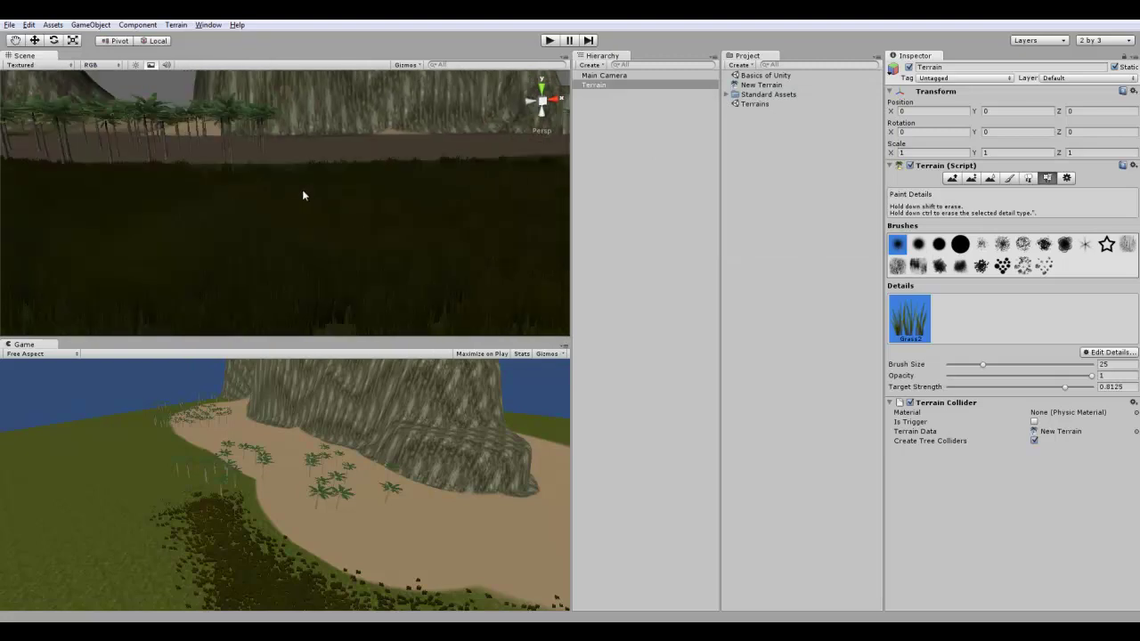
pyautogui.keyDown('alt'); pyautogui.moveTo(298, 190); pyautogui.dragTo(346, 222); pyautogui.keyUp('alt')
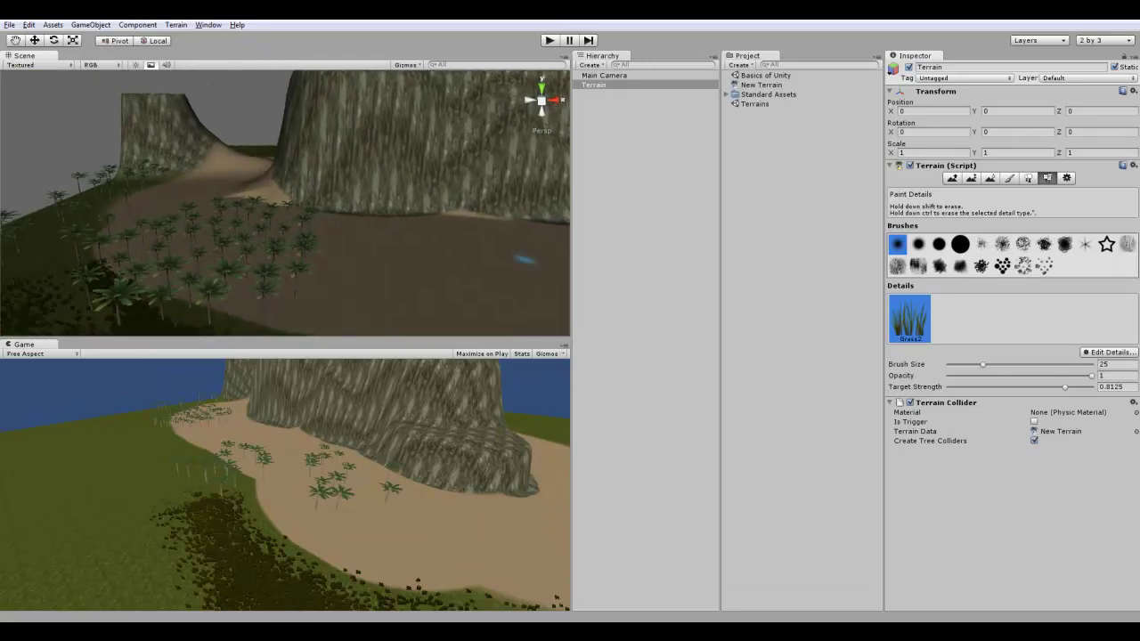